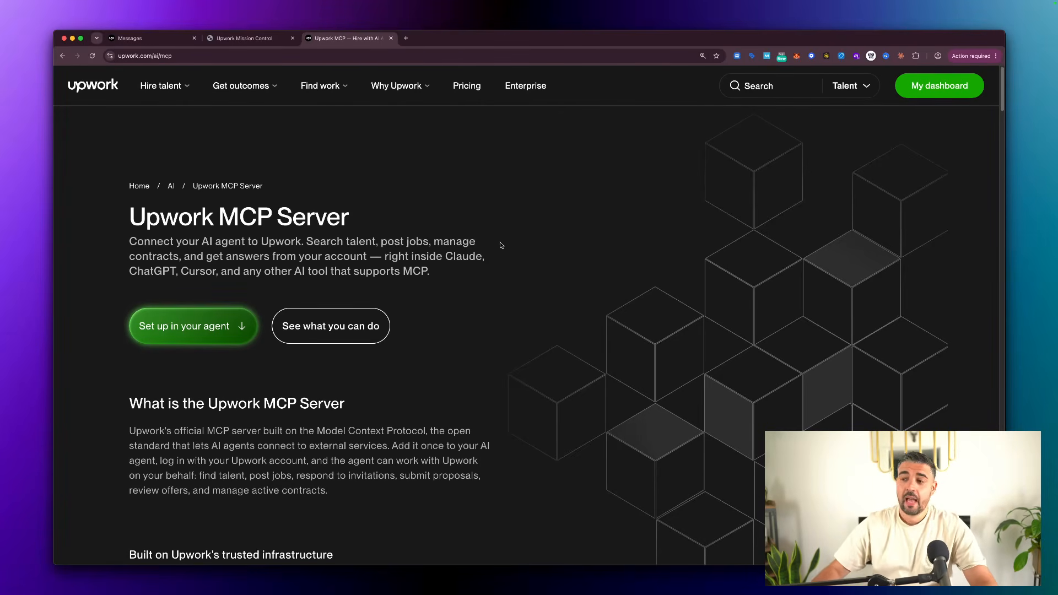
Step: Switch to the Claude app and examine the connects, proposals and interview metrics in the 04 dashboard example
{"action": "key", "text": "ctrl+Up"}
{"action": "left_click", "coordinate": [323, 239]}
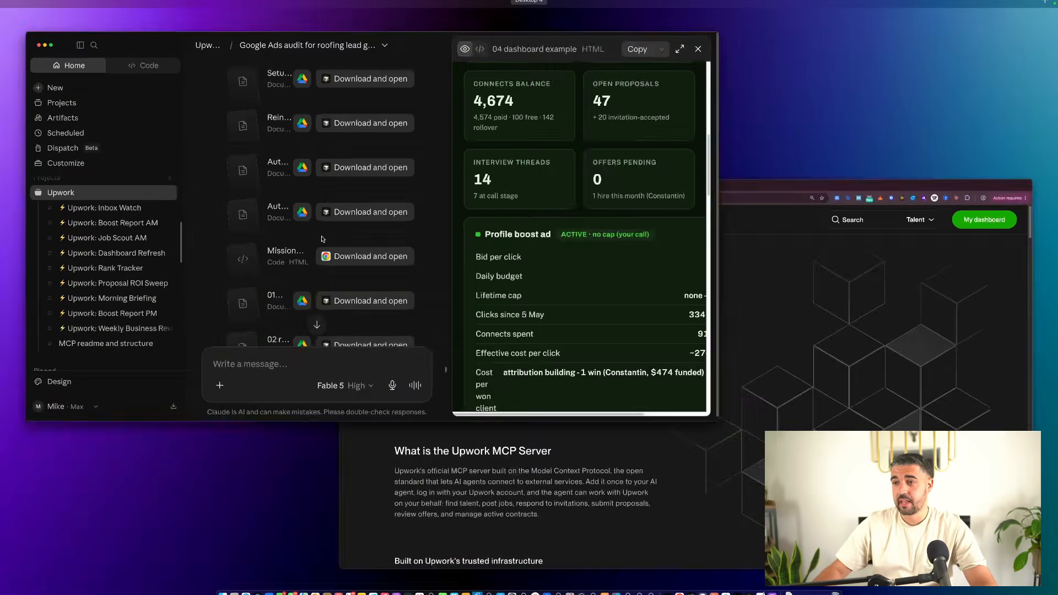
{"action": "scroll", "coordinate": [827, 244], "scroll_direction": "down", "scroll_amount": 5}
{"action": "scroll", "coordinate": [828, 244], "scroll_direction": "up", "scroll_amount": 3}
{"action": "scroll", "coordinate": [828, 245], "scroll_direction": "up", "scroll_amount": 3}
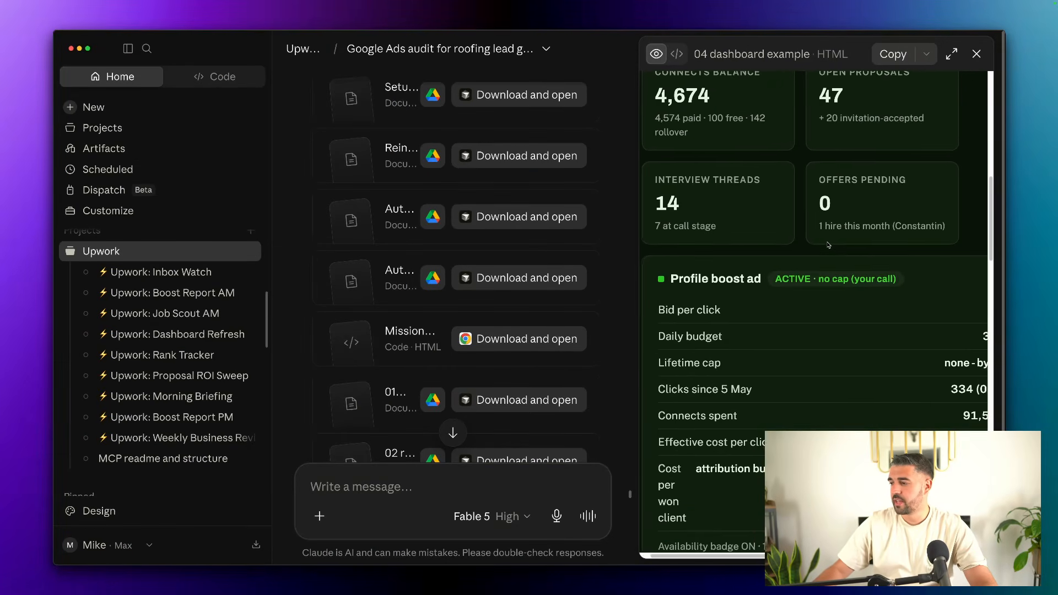
{"action": "scroll", "coordinate": [828, 244], "scroll_direction": "up", "scroll_amount": 1}
{"action": "scroll", "coordinate": [828, 244], "scroll_direction": "down", "scroll_amount": 1}
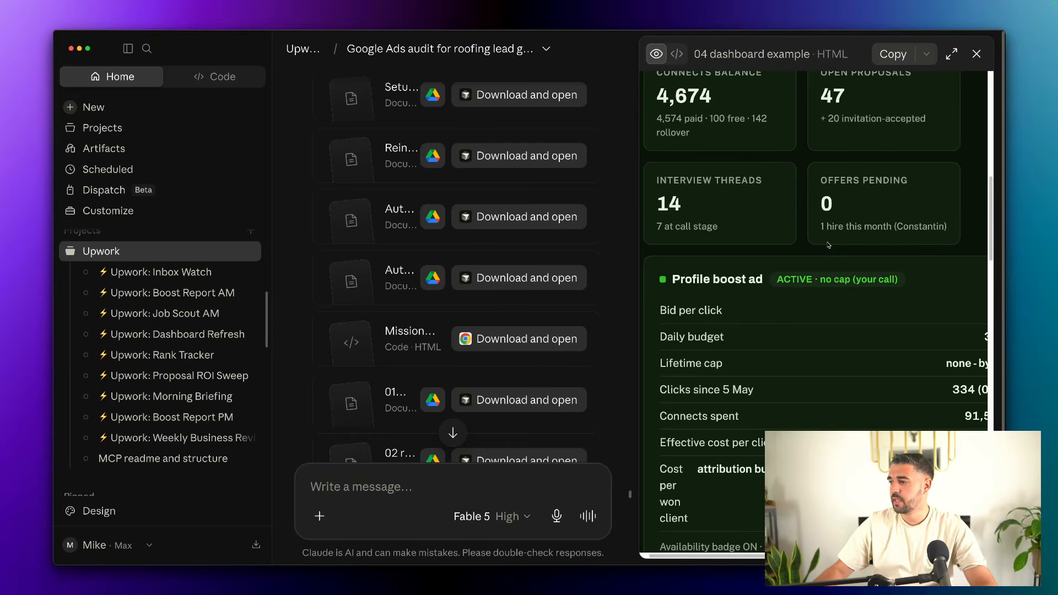
{"action": "scroll", "coordinate": [779, 230], "scroll_direction": "up", "scroll_amount": 1}
Step: Examine the Tier A keyword search ranks in the 04 dashboard example
{"action": "scroll", "coordinate": [779, 230], "scroll_direction": "down", "scroll_amount": 10}
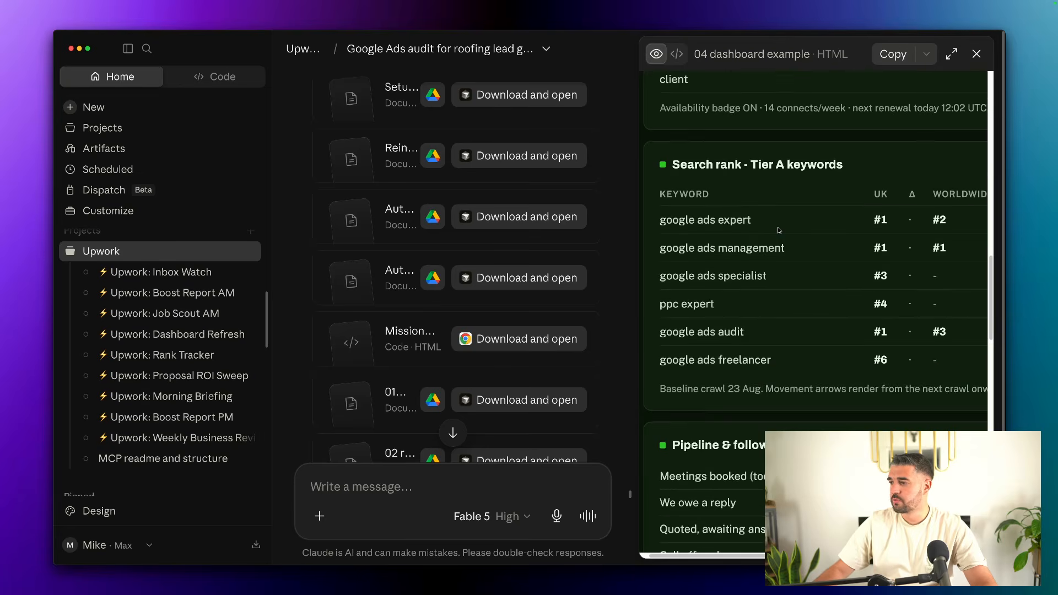
{"action": "scroll", "coordinate": [799, 236], "scroll_direction": "down", "scroll_amount": 1}
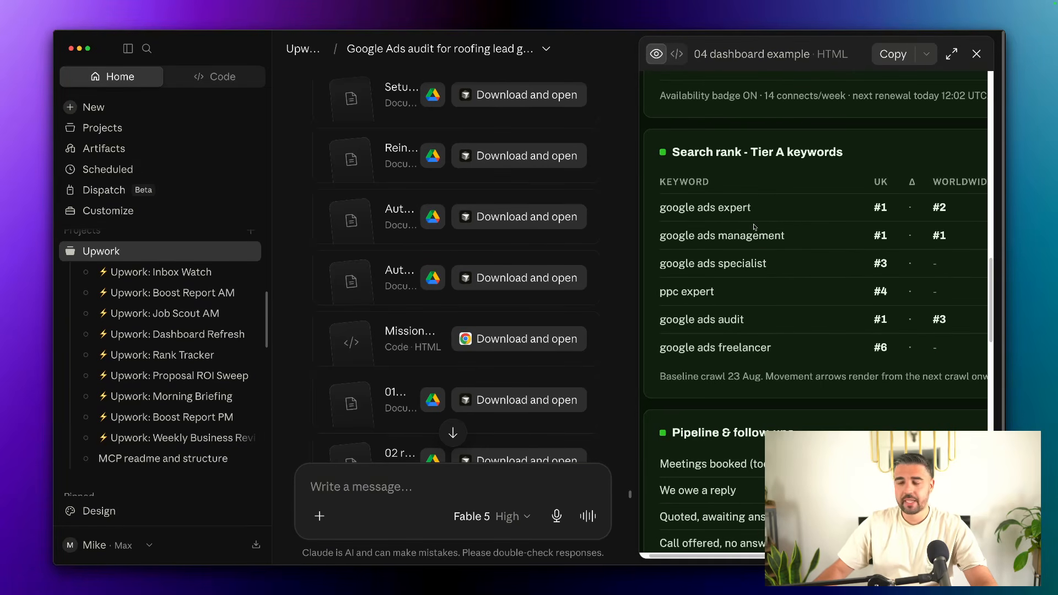
{"action": "scroll", "coordinate": [815, 221], "scroll_direction": "down", "scroll_amount": 3}
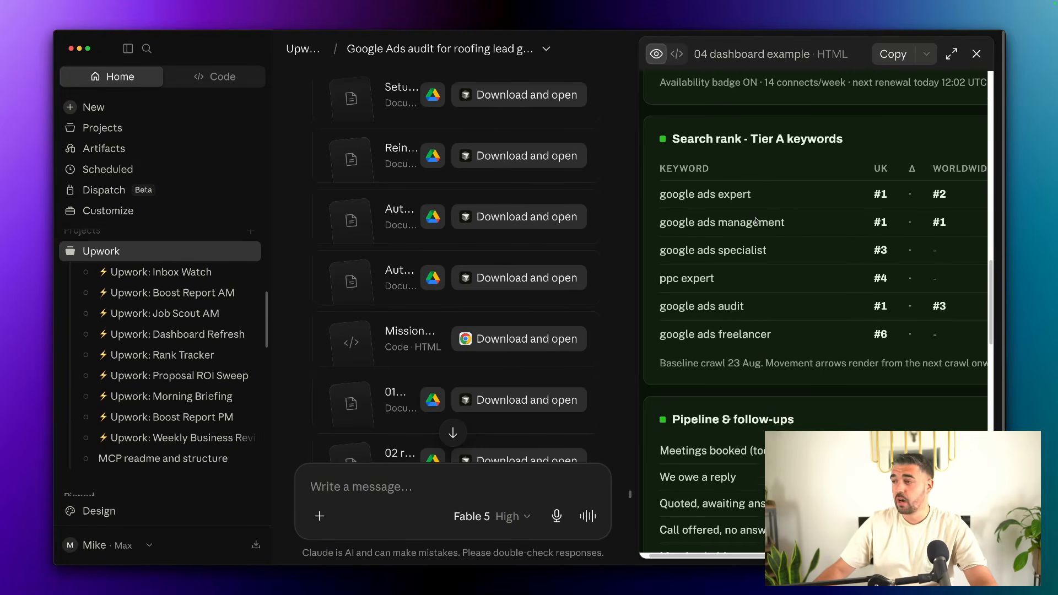
{"action": "scroll", "coordinate": [859, 212], "scroll_direction": "up", "scroll_amount": 2}
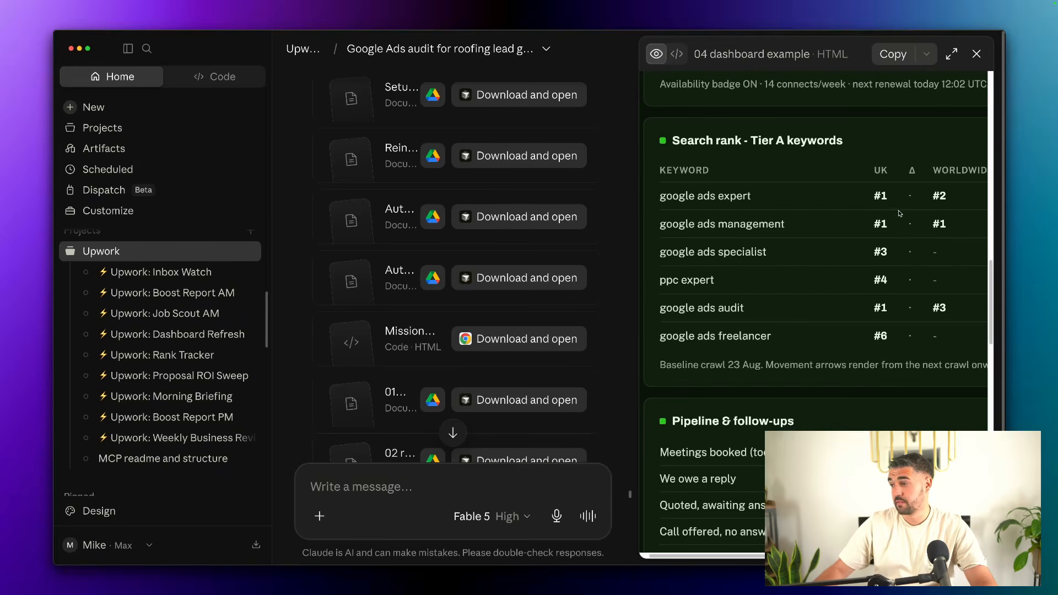
Step: Review the dashboard's pipeline and follow-ups, proposal counts, boost and connects log, and market demand sections
{"action": "scroll", "coordinate": [876, 245], "scroll_direction": "down", "scroll_amount": 8}
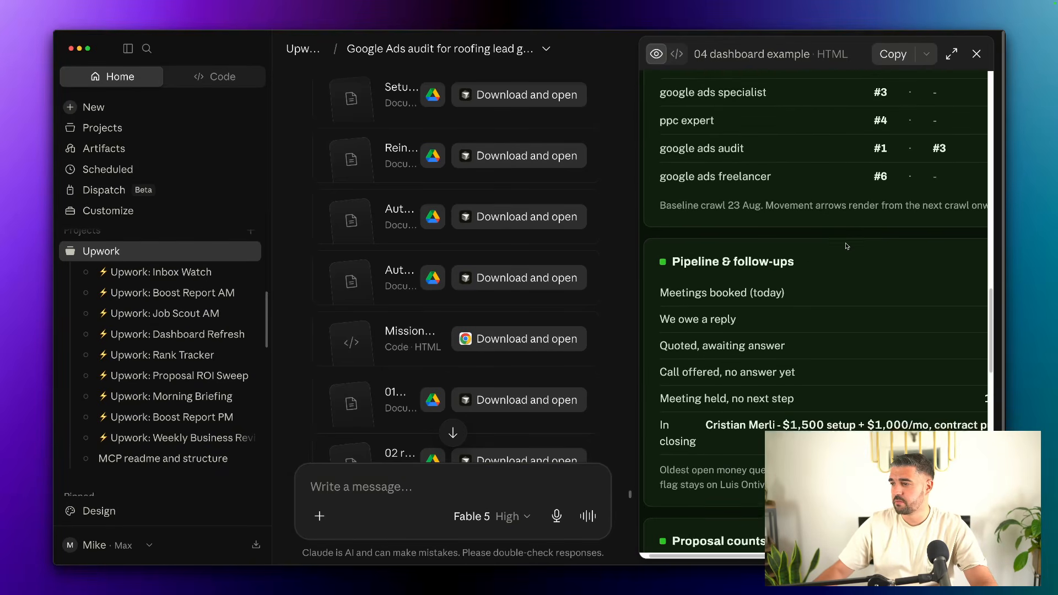
{"action": "scroll", "coordinate": [846, 246], "scroll_direction": "down", "scroll_amount": 12}
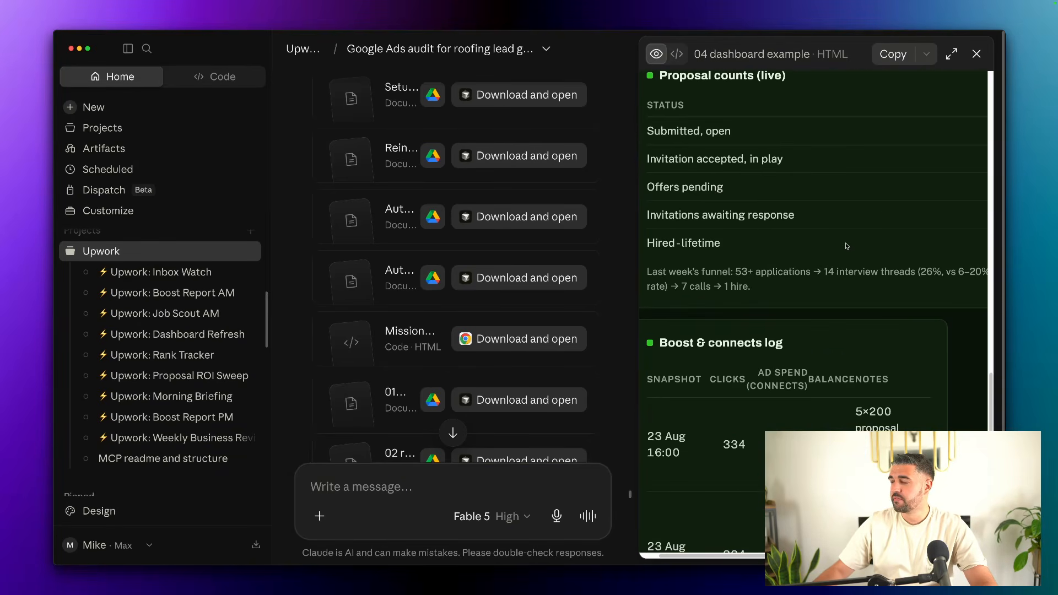
{"action": "scroll", "coordinate": [847, 246], "scroll_direction": "down", "scroll_amount": 7}
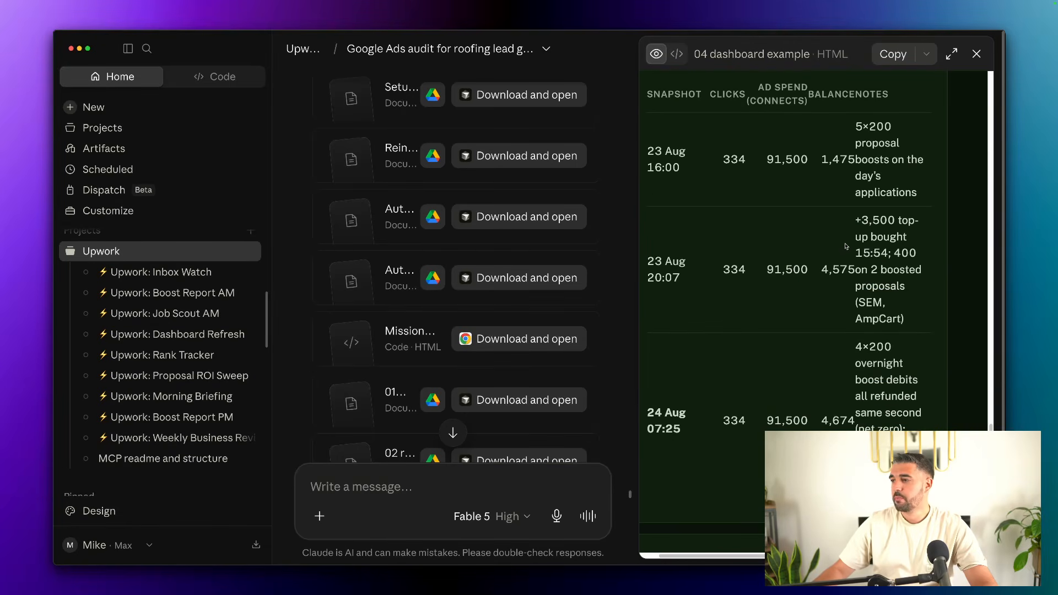
{"action": "scroll", "coordinate": [795, 218], "scroll_direction": "up", "scroll_amount": 2}
{"action": "scroll", "coordinate": [732, 265], "scroll_direction": "down", "scroll_amount": 10}
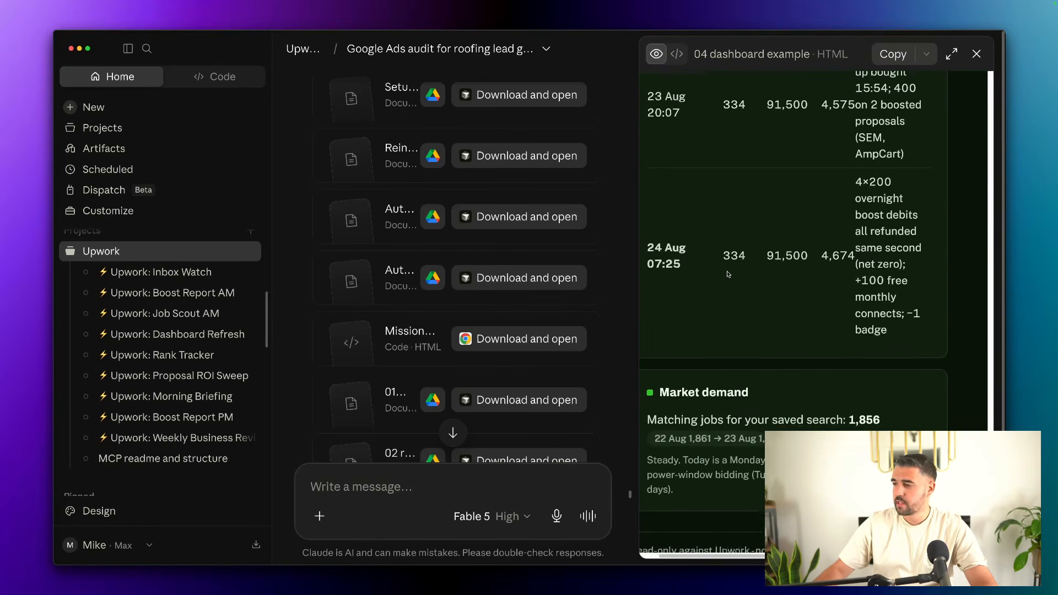
{"action": "scroll", "coordinate": [727, 274], "scroll_direction": "down", "scroll_amount": 1}
{"action": "scroll", "coordinate": [727, 273], "scroll_direction": "left", "scroll_amount": 1}
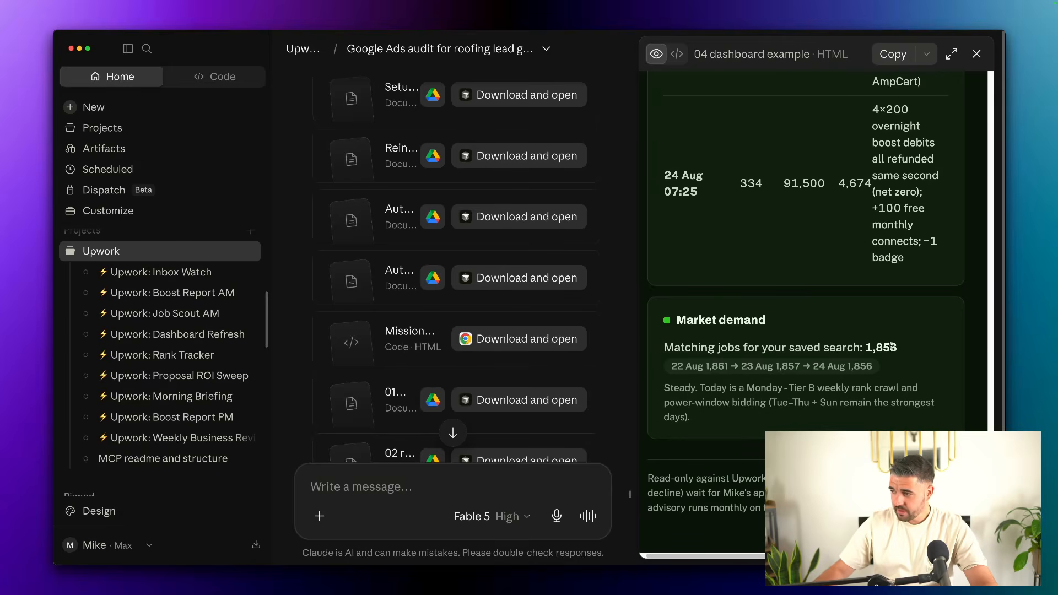
{"action": "scroll", "coordinate": [859, 342], "scroll_direction": "up", "scroll_amount": 1}
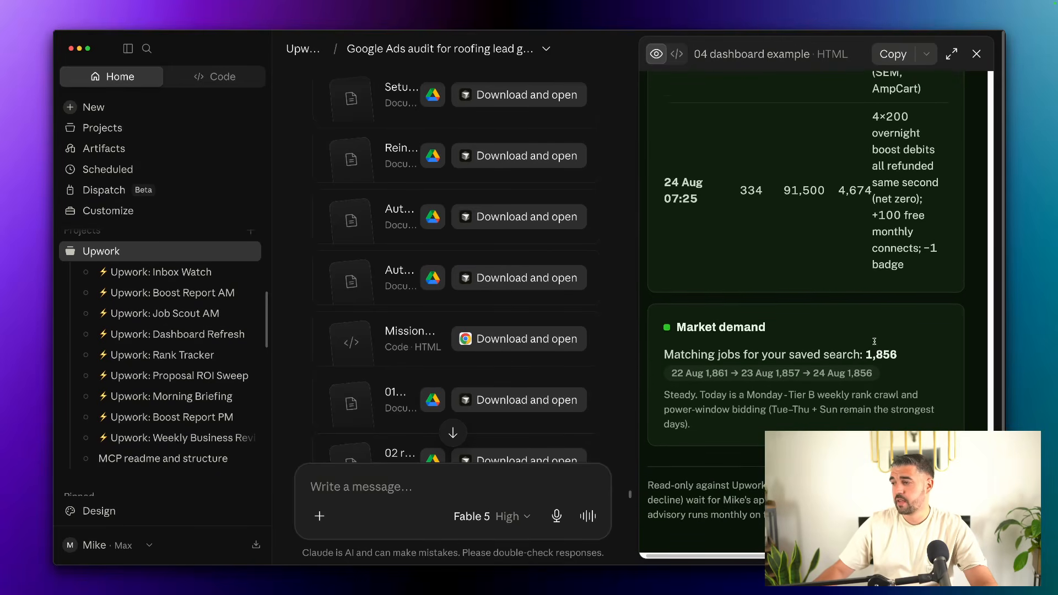
Step: Look back over the dashboard's search ranks and earnings metrics, and close the dashboard example
{"action": "scroll", "coordinate": [860, 358], "scroll_direction": "up", "scroll_amount": 3}
{"action": "scroll", "coordinate": [837, 347], "scroll_direction": "down", "scroll_amount": 10}
{"action": "scroll", "coordinate": [820, 339], "scroll_direction": "up", "scroll_amount": 3}
{"action": "scroll", "coordinate": [815, 334], "scroll_direction": "down", "scroll_amount": 1}
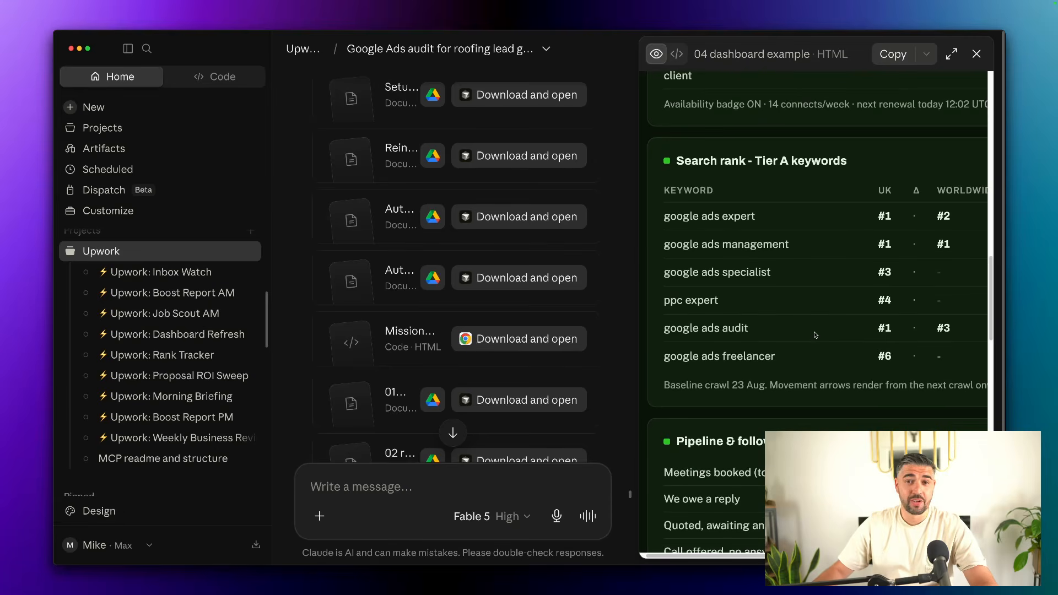
{"action": "scroll", "coordinate": [815, 335], "scroll_direction": "down", "scroll_amount": 6}
{"action": "scroll", "coordinate": [815, 335], "scroll_direction": "up", "scroll_amount": 16}
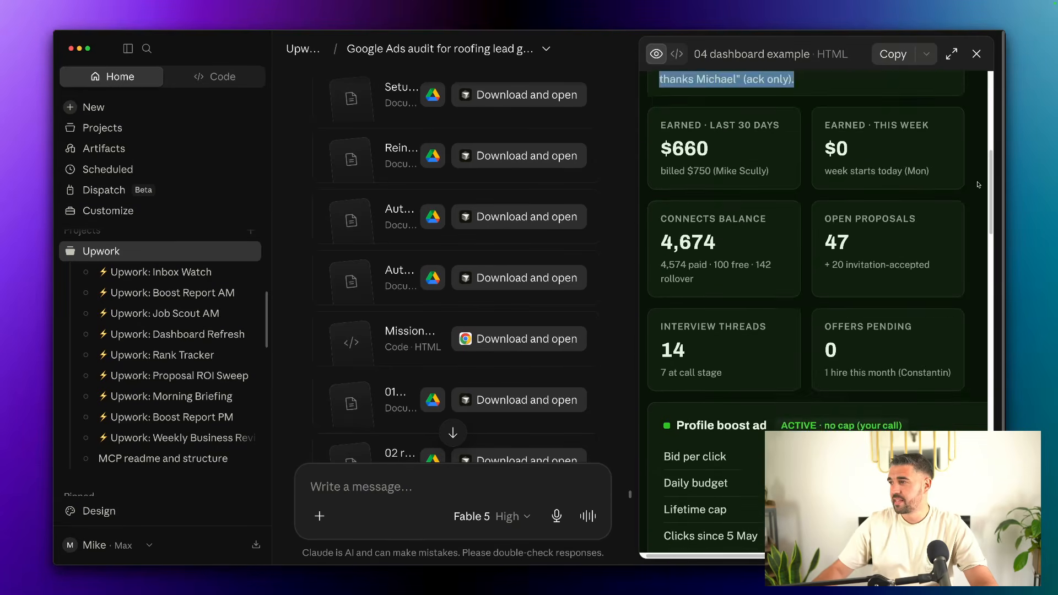
{"action": "left_click", "coordinate": [976, 54]}
Step: Read the profile boost ad metrics and connects ledger in the 03 boost report example
{"action": "scroll", "coordinate": [574, 219], "scroll_direction": "up", "scroll_amount": 1}
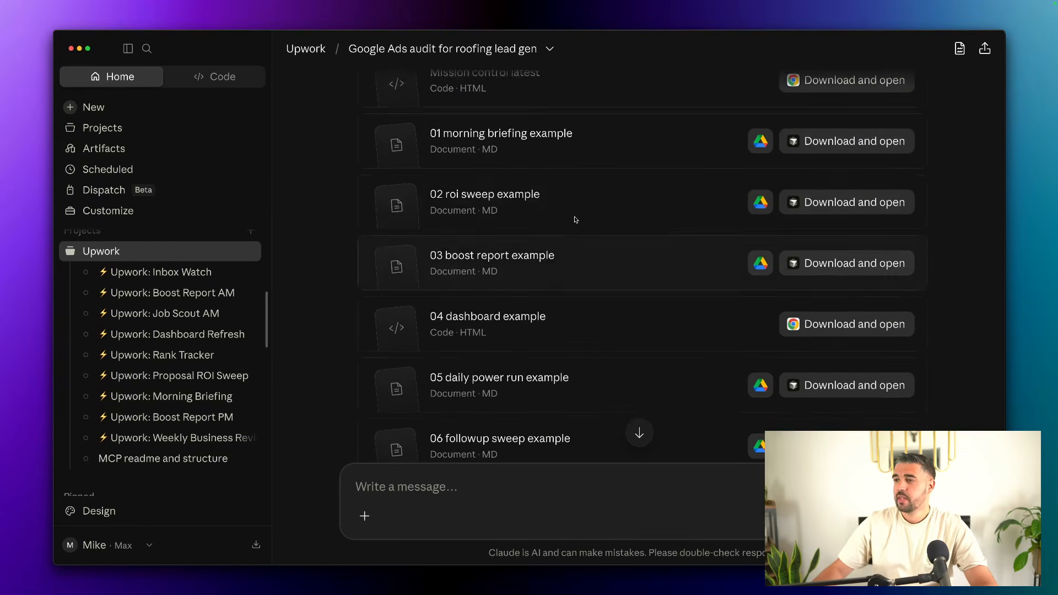
{"action": "left_click", "coordinate": [650, 246]}
{"action": "scroll", "coordinate": [792, 189], "scroll_direction": "down", "scroll_amount": 2}
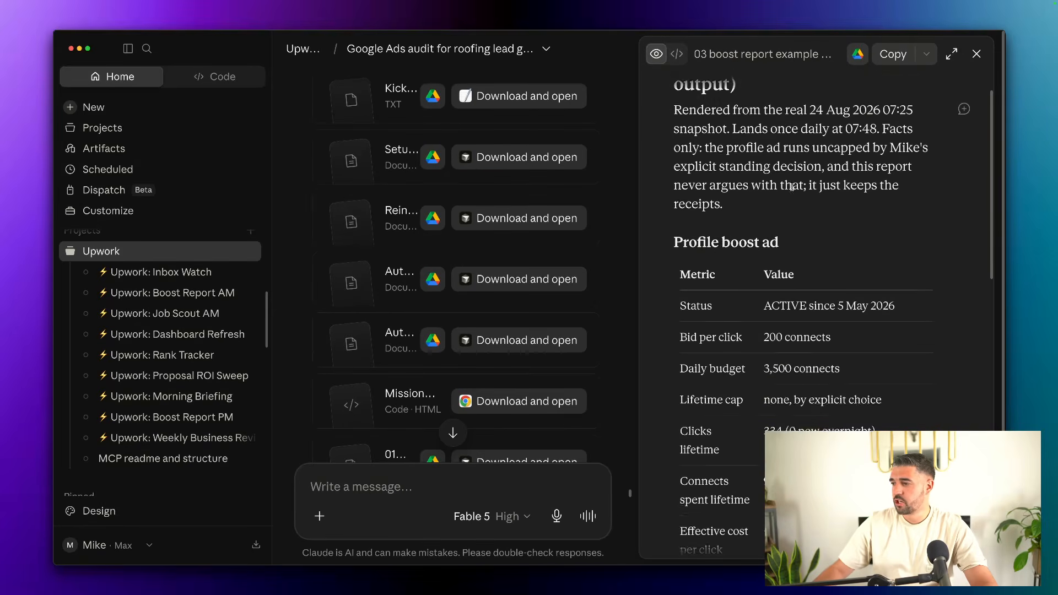
{"action": "scroll", "coordinate": [792, 189], "scroll_direction": "up", "scroll_amount": 1}
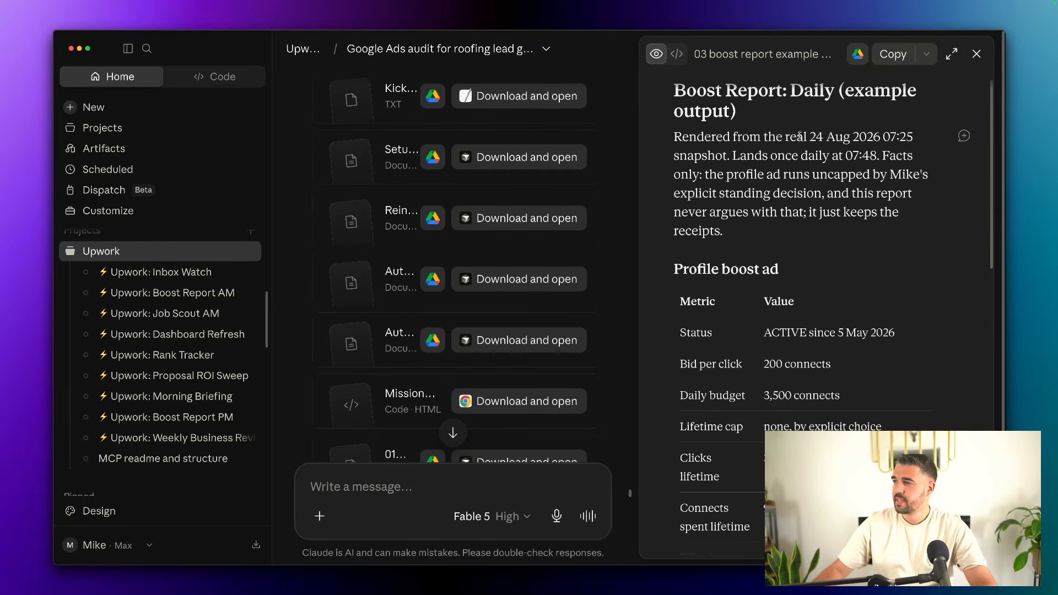
{"action": "scroll", "coordinate": [814, 231], "scroll_direction": "down", "scroll_amount": 4}
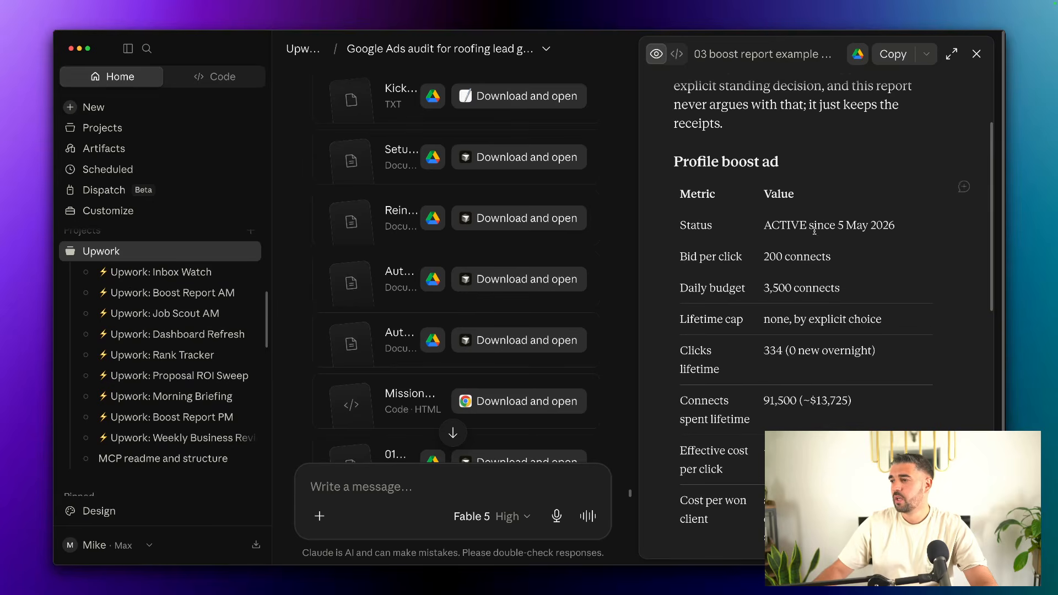
{"action": "scroll", "coordinate": [791, 257], "scroll_direction": "down", "scroll_amount": 1}
{"action": "scroll", "coordinate": [809, 266], "scroll_direction": "down", "scroll_amount": 4}
{"action": "scroll", "coordinate": [722, 280], "scroll_direction": "down", "scroll_amount": 2}
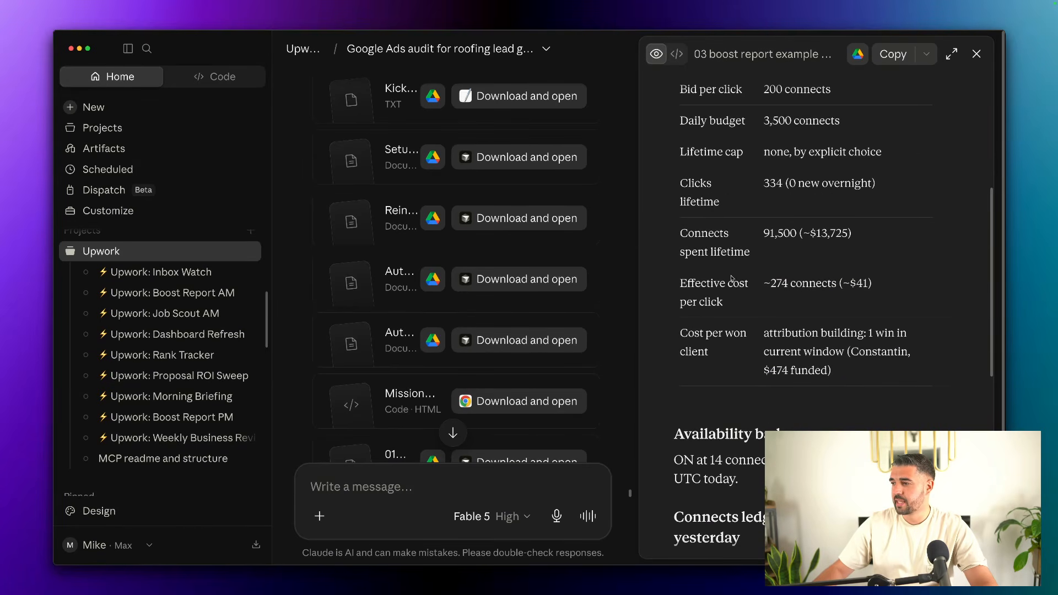
{"action": "scroll", "coordinate": [834, 241], "scroll_direction": "down", "scroll_amount": 2}
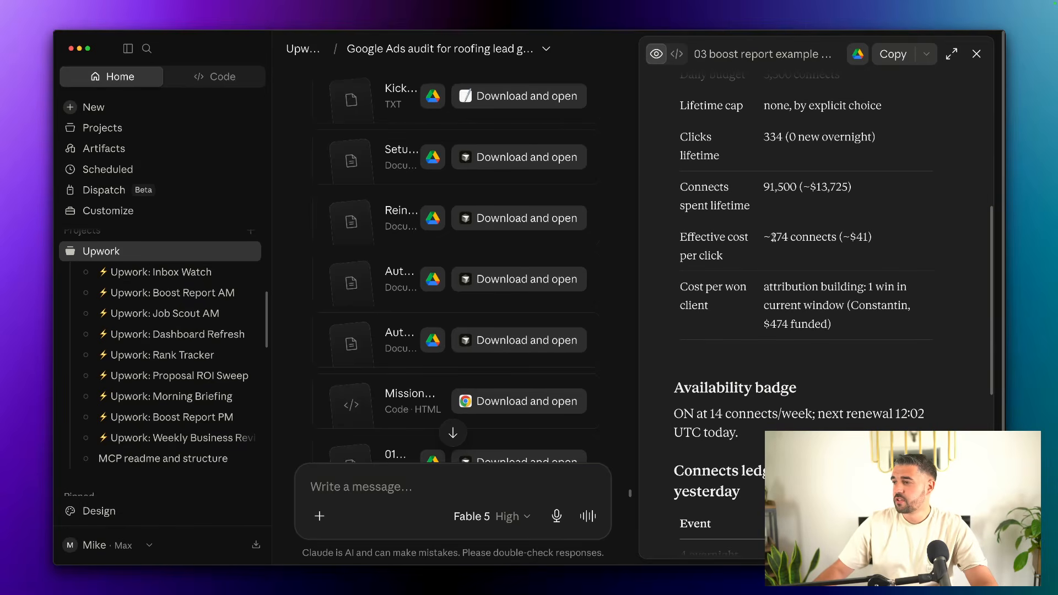
{"action": "scroll", "coordinate": [790, 252], "scroll_direction": "down", "scroll_amount": 10}
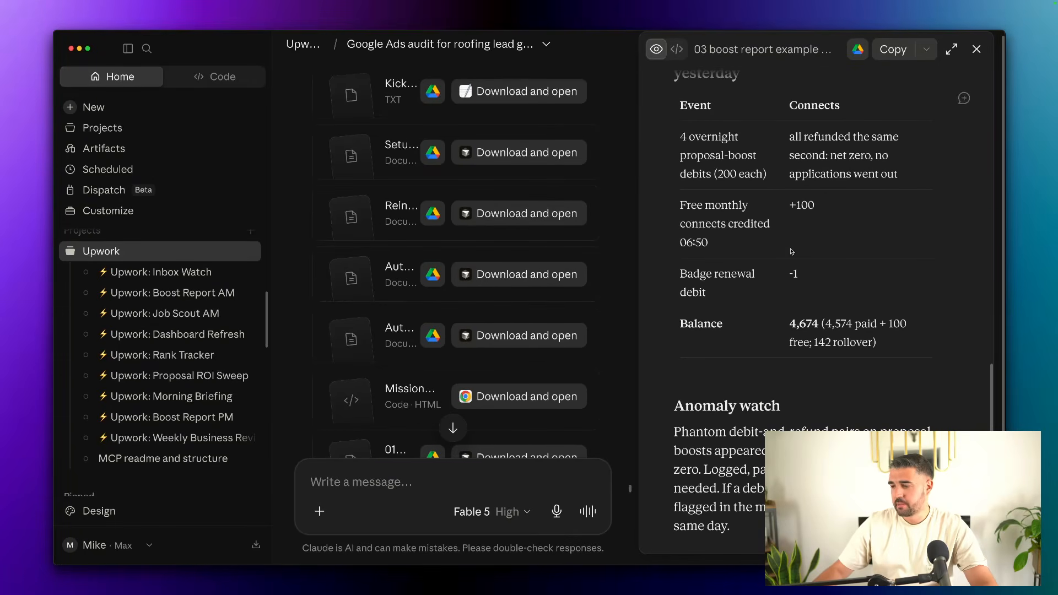
{"action": "left_click", "coordinate": [976, 49]}
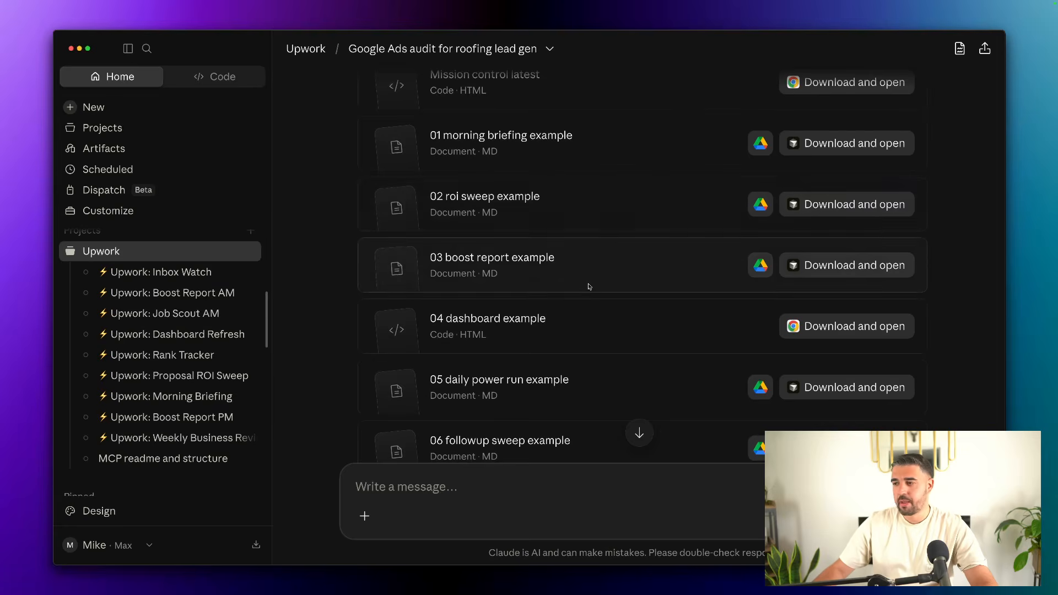
Step: Read the sample drafts in the 06 followup sweep example and look over the list of scheduled Upwork tasks
{"action": "scroll", "coordinate": [605, 270], "scroll_direction": "down", "scroll_amount": 2}
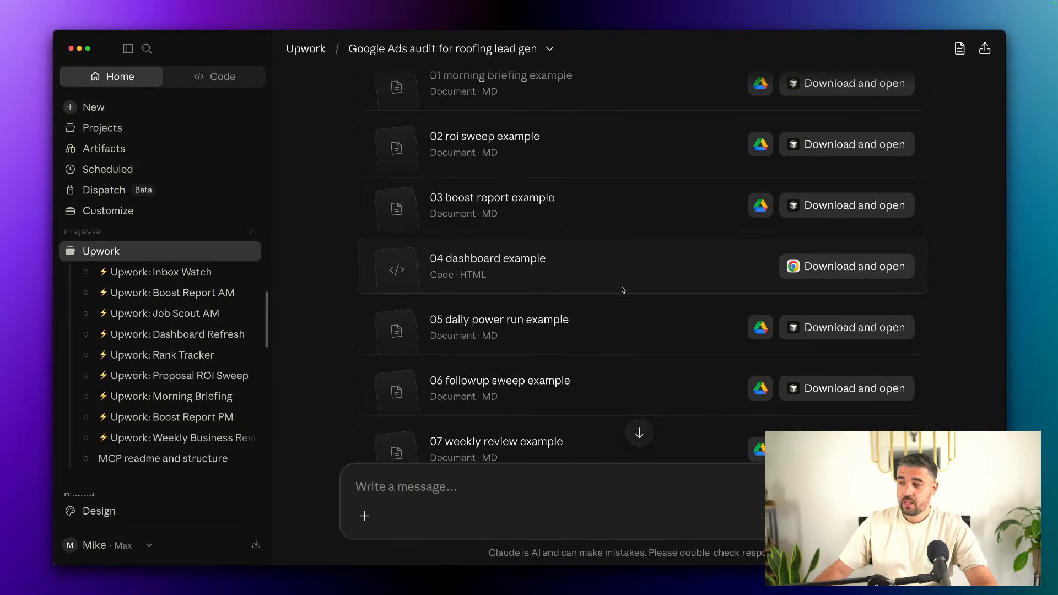
{"action": "scroll", "coordinate": [622, 289], "scroll_direction": "down", "scroll_amount": 2}
{"action": "left_click", "coordinate": [622, 330]}
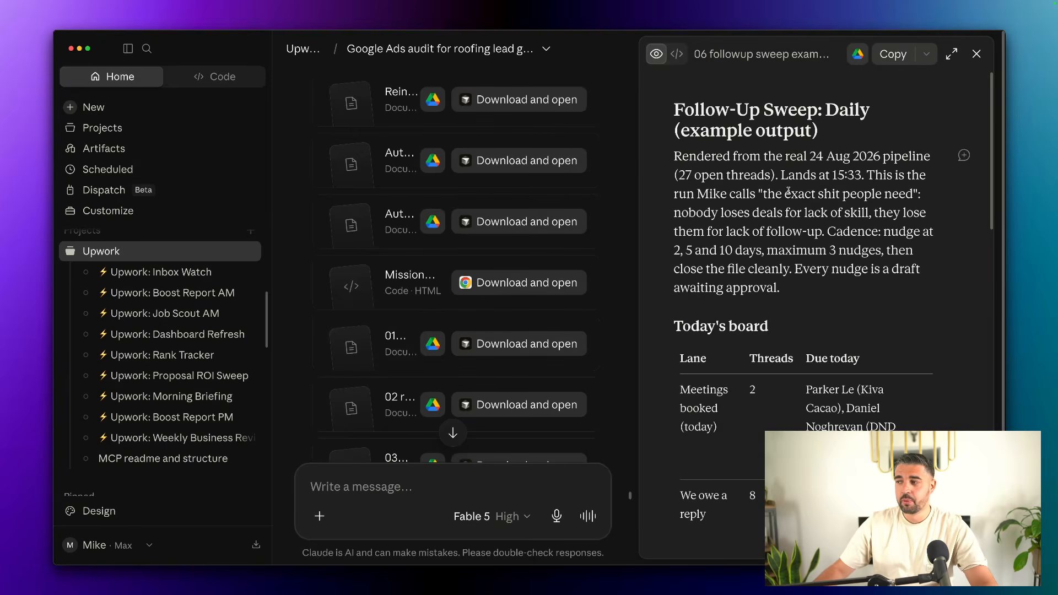
{"action": "scroll", "coordinate": [788, 192], "scroll_direction": "down", "scroll_amount": 15}
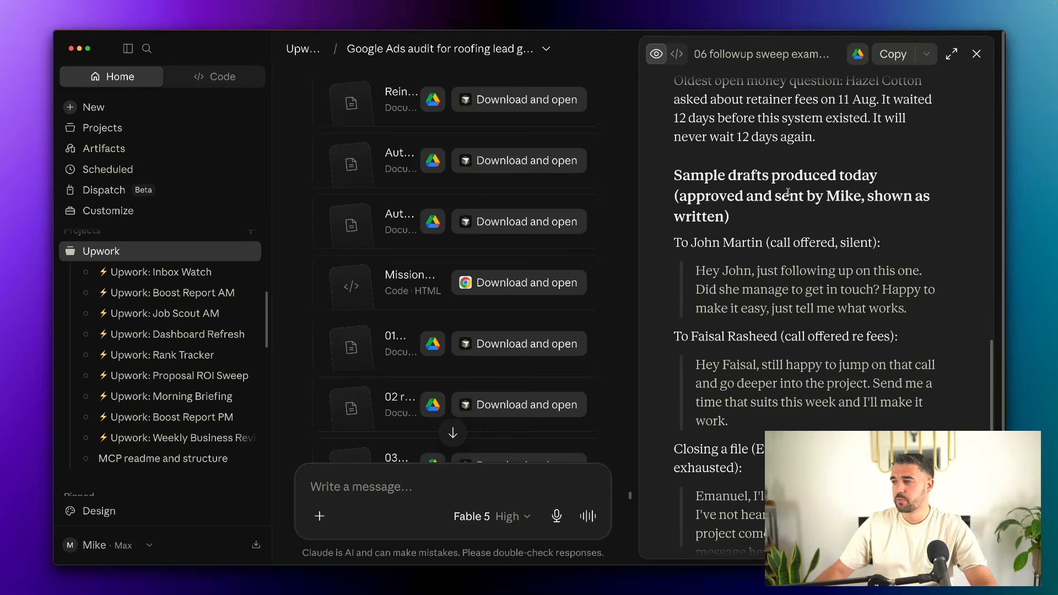
{"action": "scroll", "coordinate": [788, 192], "scroll_direction": "down", "scroll_amount": 5}
{"action": "scroll", "coordinate": [826, 220], "scroll_direction": "up", "scroll_amount": 20}
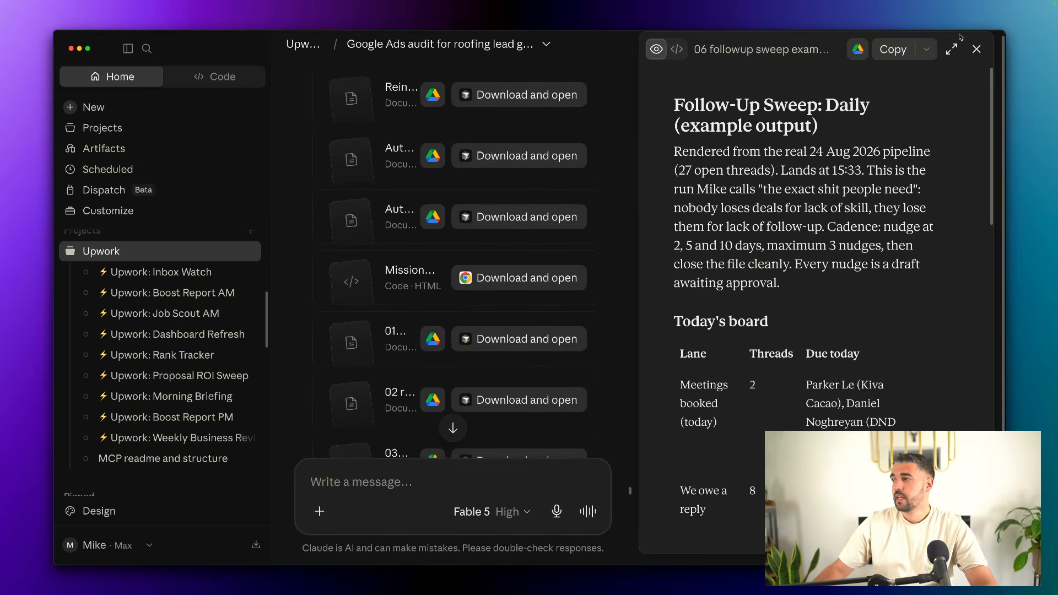
{"action": "left_click", "coordinate": [975, 51]}
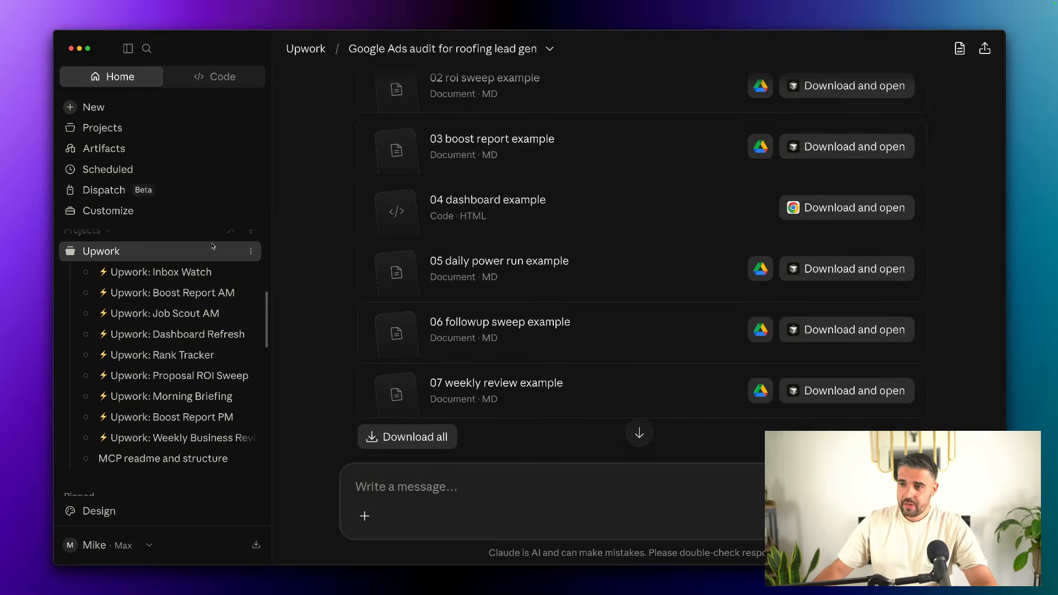
{"action": "scroll", "coordinate": [187, 312], "scroll_direction": "up", "scroll_amount": 8}
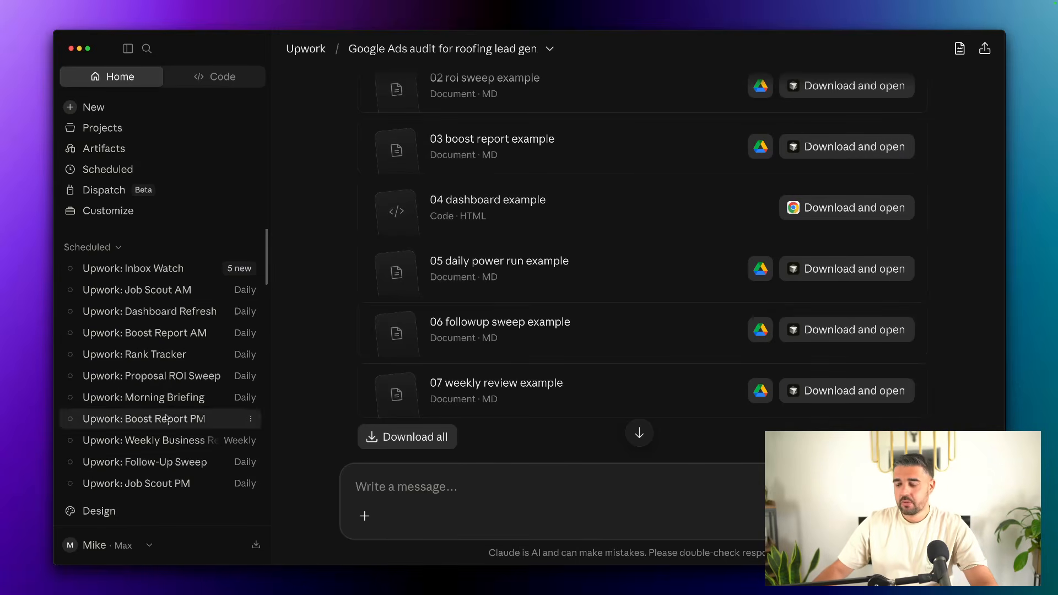
Step: Switch to the Upwork MCP Server page in the browser and copy the server URL from its agent set-up section
{"action": "key", "text": "ctrl+Up"}
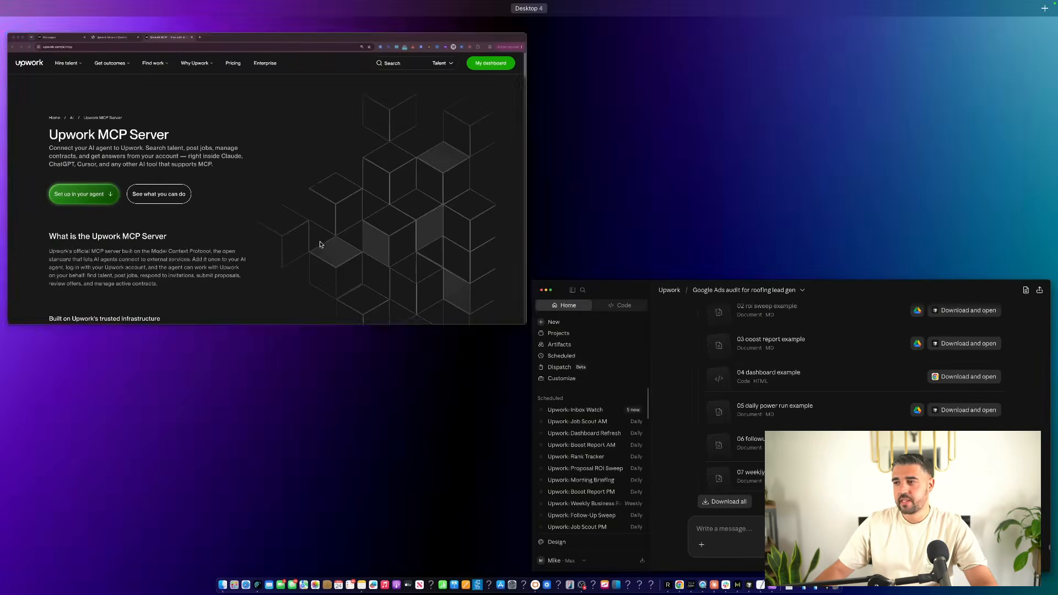
{"action": "left_click", "coordinate": [303, 235]}
{"action": "left_click", "coordinate": [217, 327]}
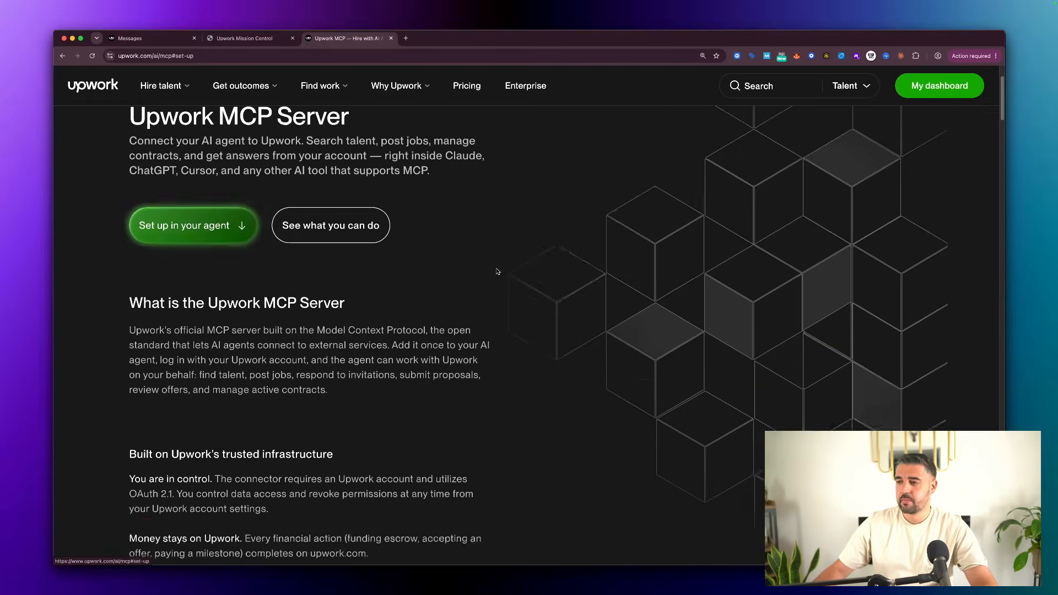
{"action": "left_click_drag", "start_coordinate": [377, 283], "coordinate": [212, 279]}
{"action": "key", "text": "super+c"}
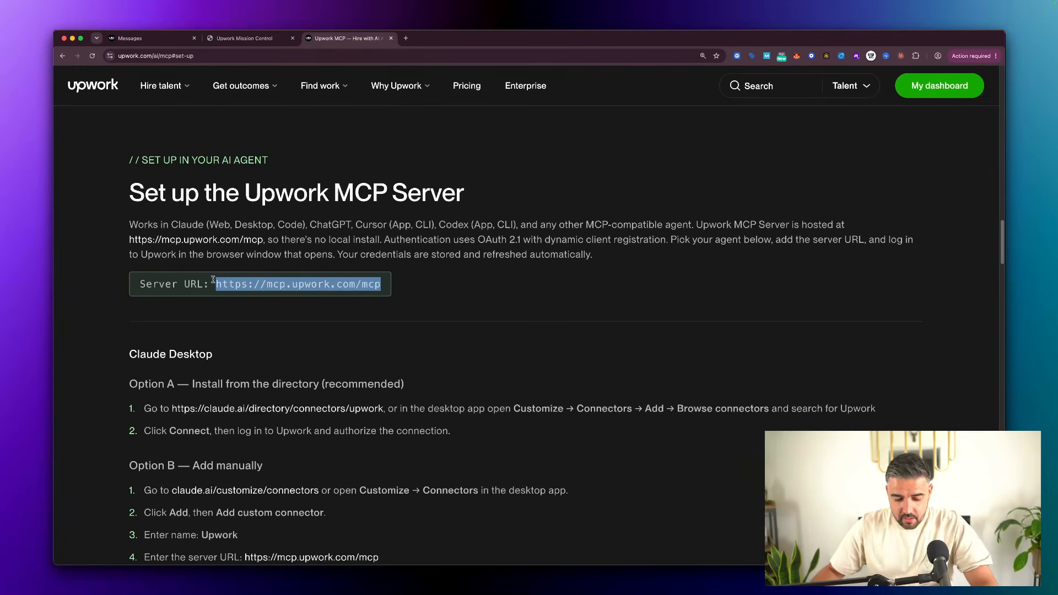
Step: Switch back to the Claude app and open the Connectors settings
{"action": "key", "text": "ctrl+Up"}
{"action": "left_click", "coordinate": [245, 232]}
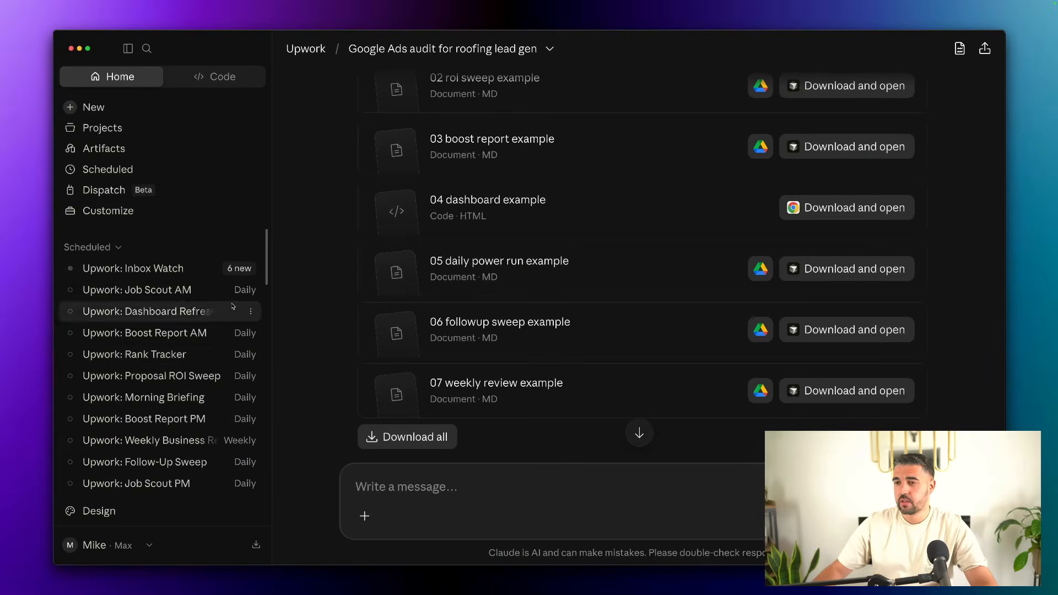
{"action": "left_click", "coordinate": [119, 211]}
{"action": "scroll", "coordinate": [471, 266], "scroll_direction": "down", "scroll_amount": 2}
{"action": "scroll", "coordinate": [471, 265], "scroll_direction": "down", "scroll_amount": 1}
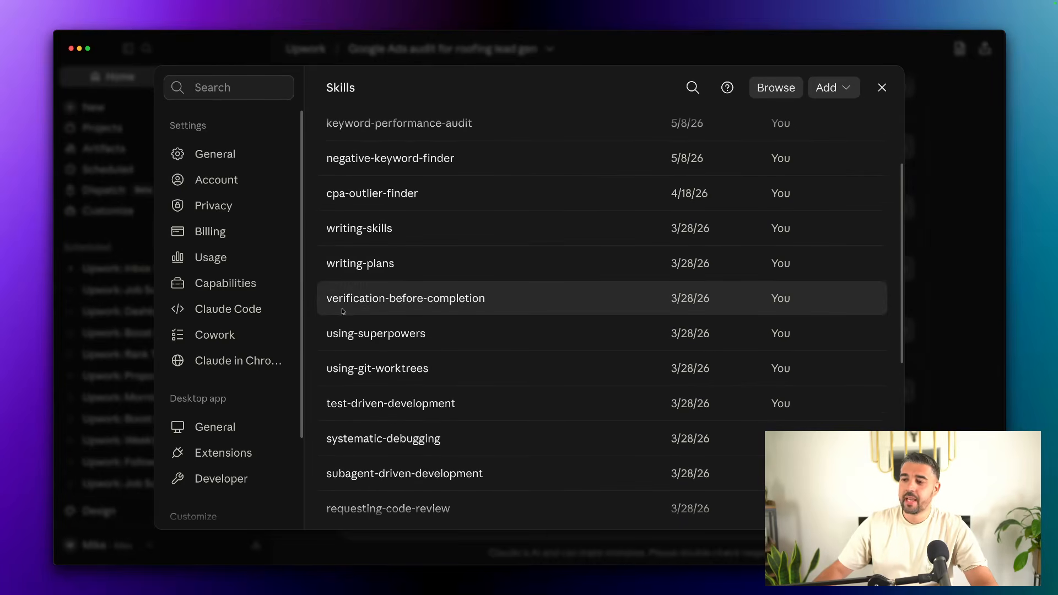
{"action": "scroll", "coordinate": [257, 386], "scroll_direction": "down", "scroll_amount": 4}
{"action": "left_click", "coordinate": [254, 457]}
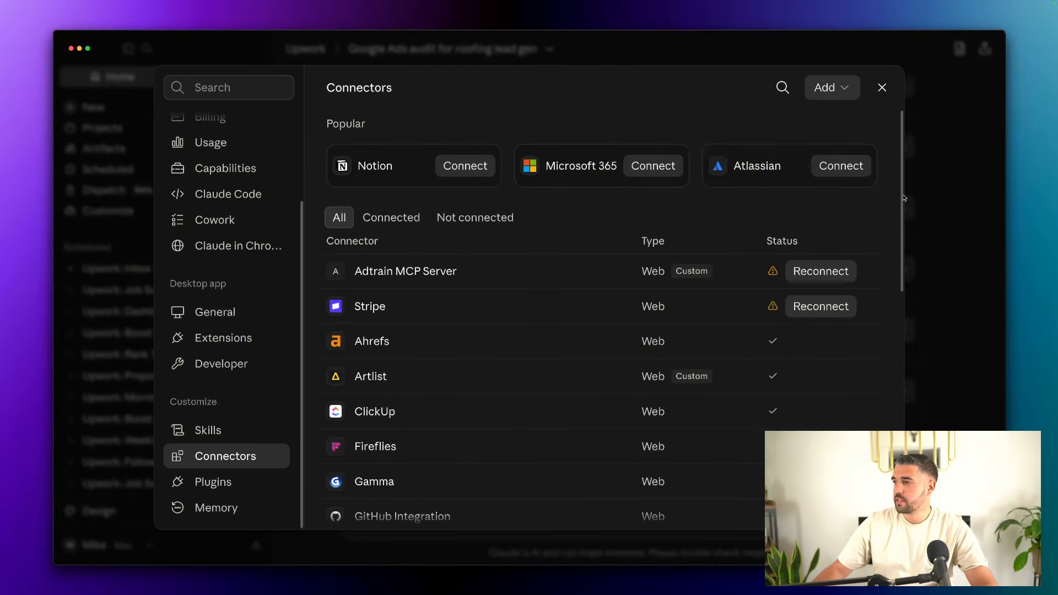
{"action": "left_click", "coordinate": [826, 88]}
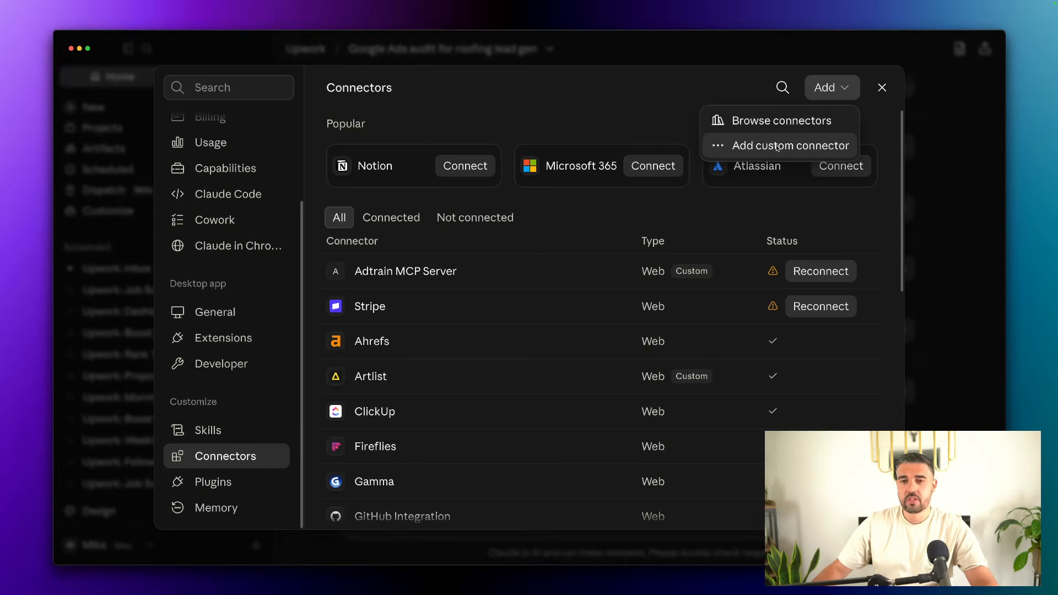
{"action": "left_click", "coordinate": [790, 145]}
{"action": "left_click", "coordinate": [477, 223]}
{"action": "type", "text": "Upwork"}
{"action": "key", "text": "Tab"}
{"action": "key", "text": "super+v"}
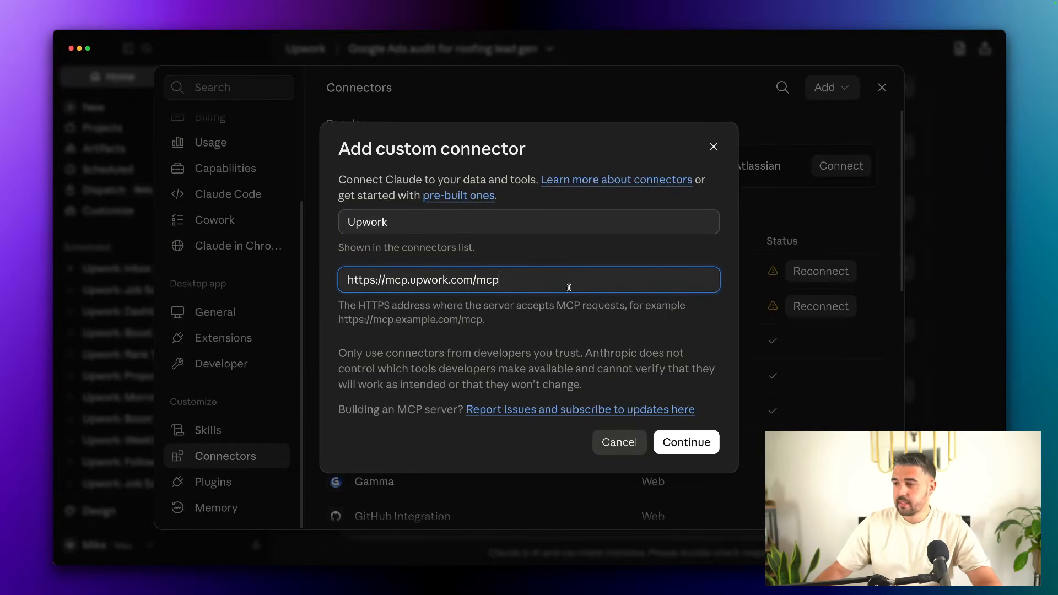
{"action": "left_click", "coordinate": [687, 438]}
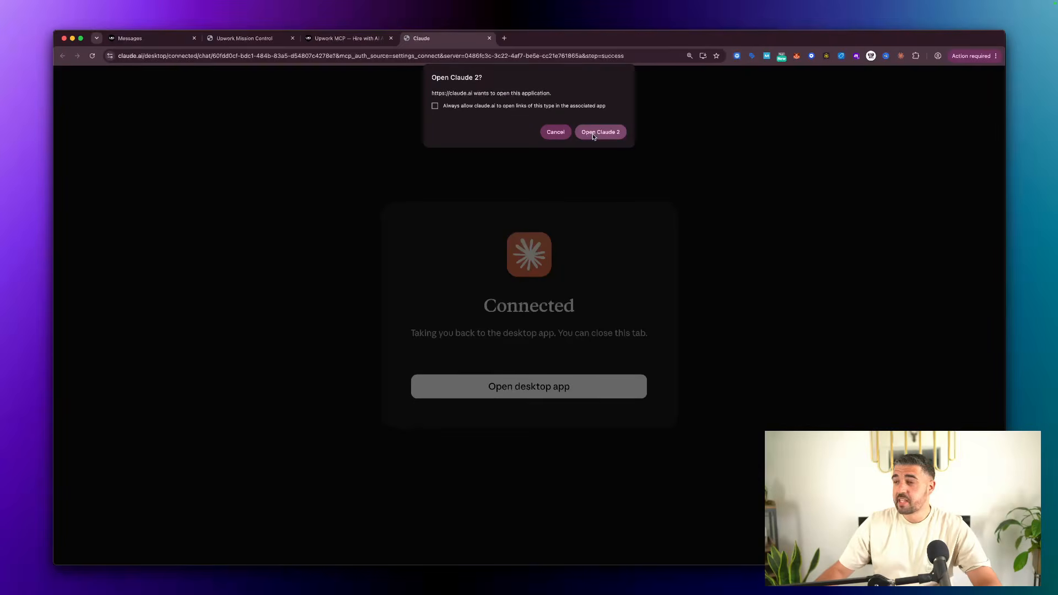
{"action": "left_click", "coordinate": [593, 135]}
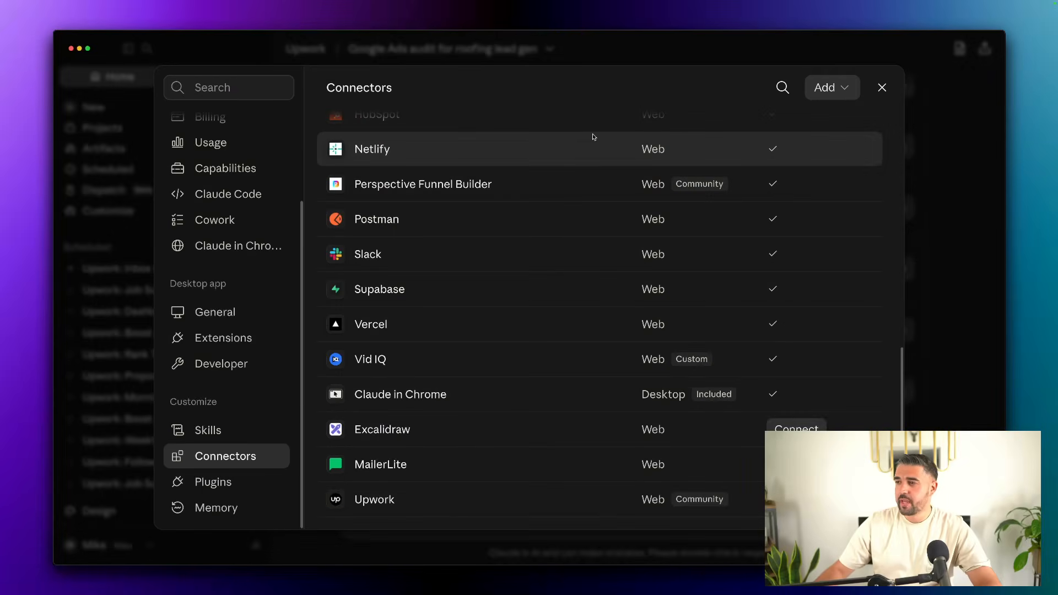
Step: Open the Upwork connector's details and examine its read-only tools and their permissions
{"action": "left_click", "coordinate": [550, 324]}
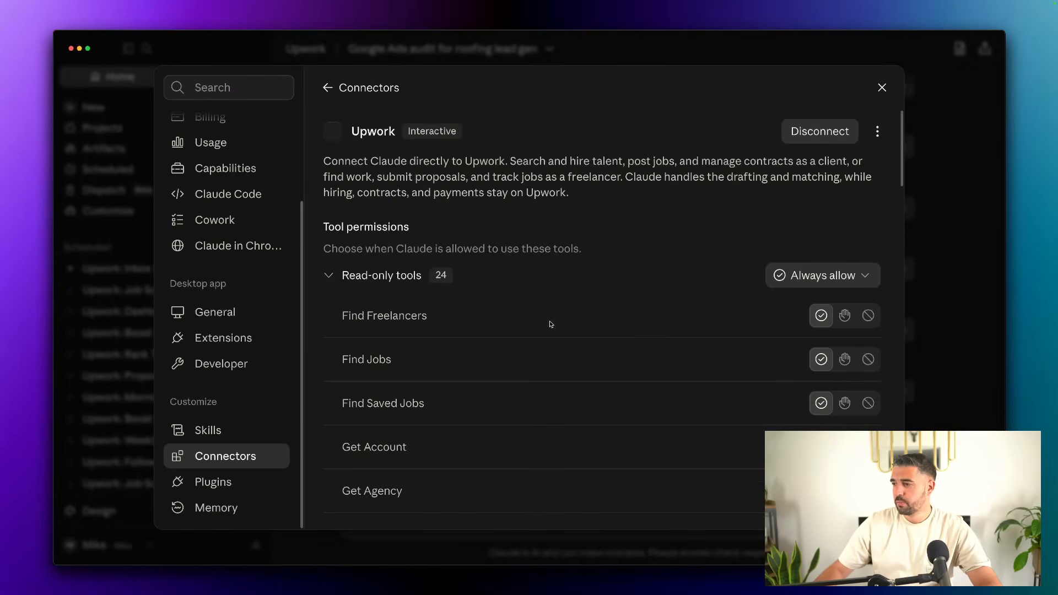
{"action": "scroll", "coordinate": [603, 253], "scroll_direction": "down", "scroll_amount": 1}
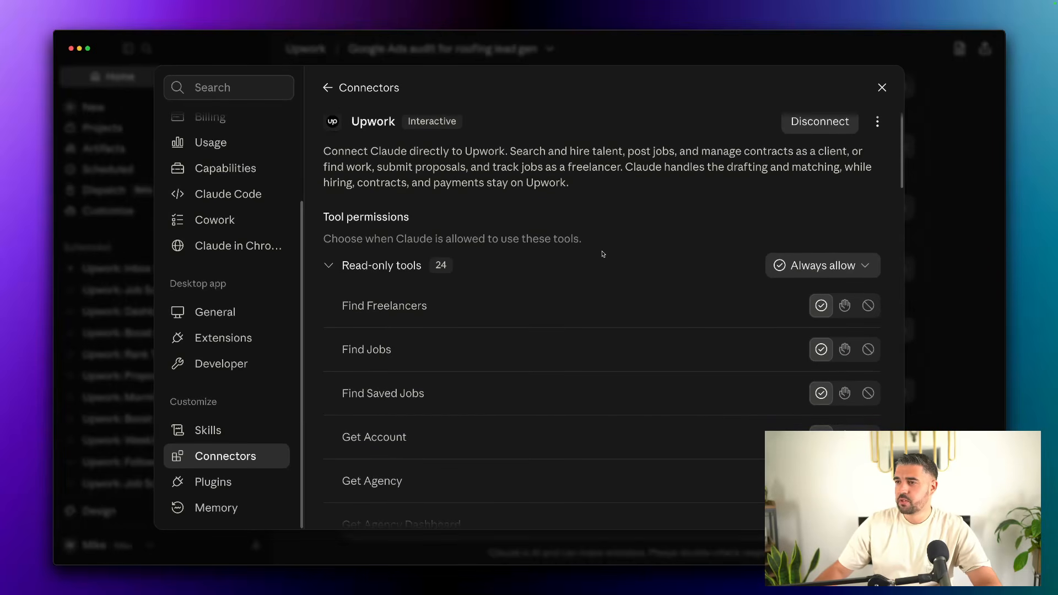
{"action": "scroll", "coordinate": [515, 161], "scroll_direction": "down", "scroll_amount": 3}
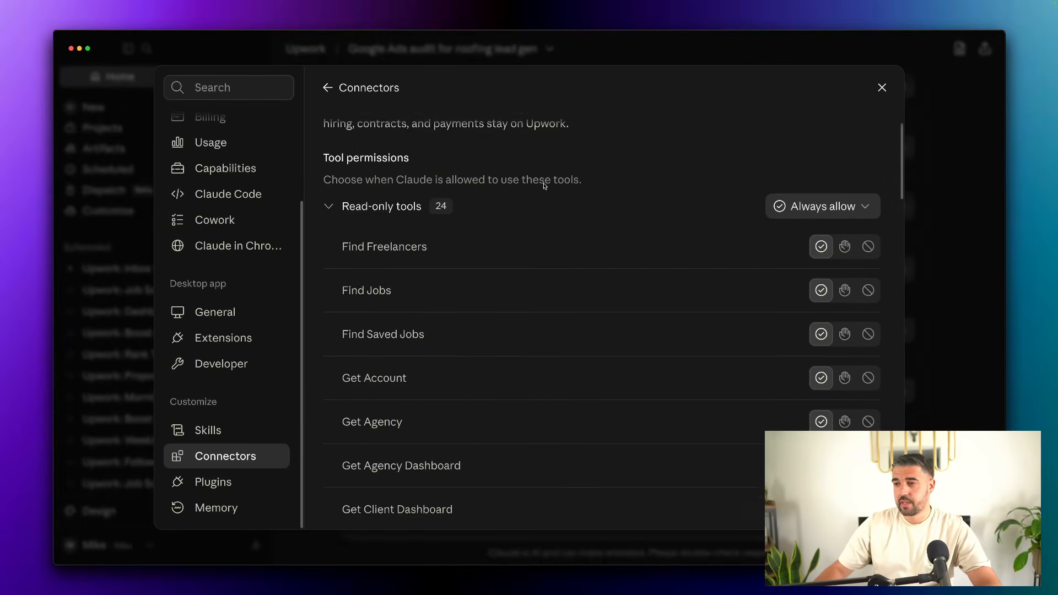
{"action": "scroll", "coordinate": [543, 184], "scroll_direction": "up", "scroll_amount": 4}
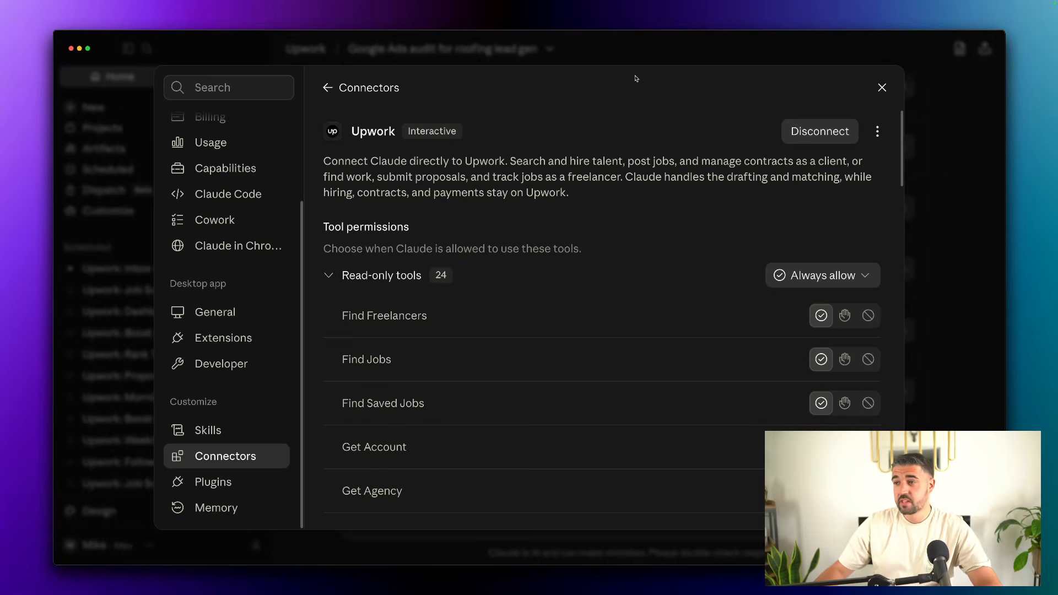
{"action": "scroll", "coordinate": [600, 148], "scroll_direction": "down", "scroll_amount": 4}
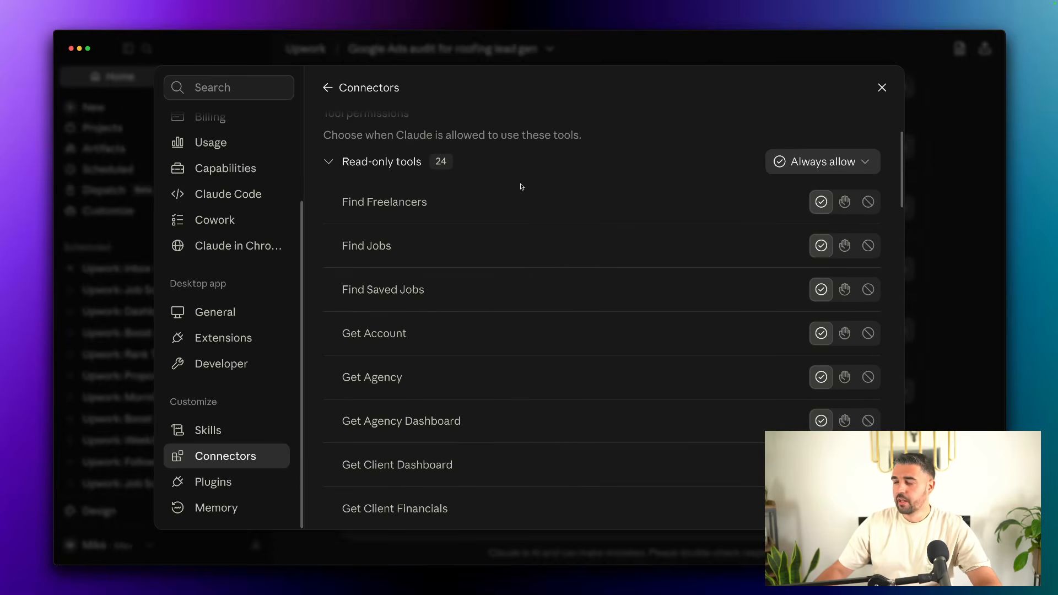
{"action": "scroll", "coordinate": [496, 192], "scroll_direction": "down", "scroll_amount": 1}
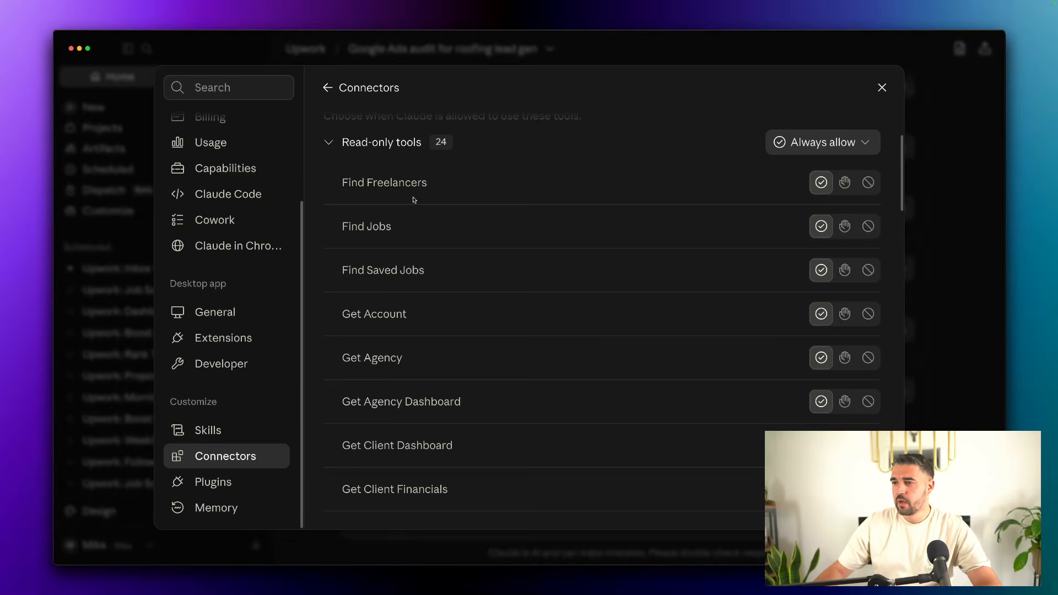
{"action": "scroll", "coordinate": [400, 192], "scroll_direction": "down", "scroll_amount": 5}
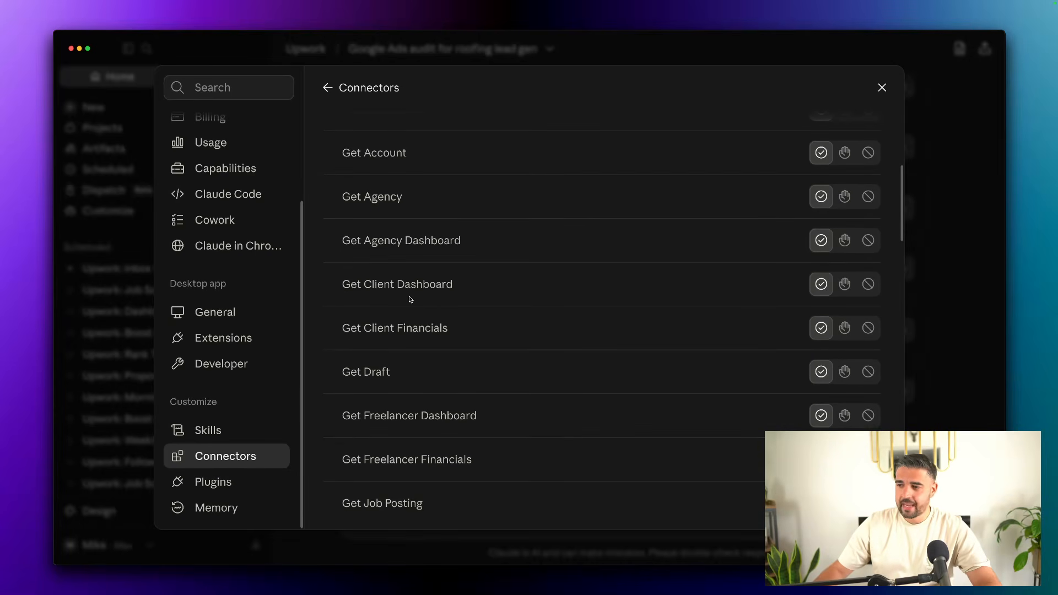
{"action": "scroll", "coordinate": [410, 299], "scroll_direction": "down", "scroll_amount": 7}
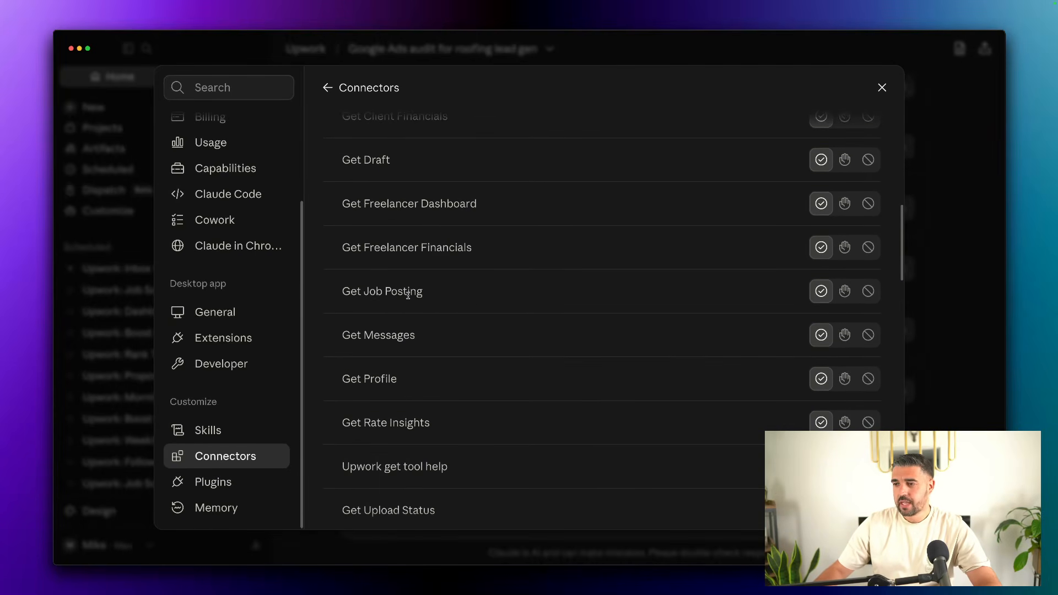
{"action": "scroll", "coordinate": [408, 294], "scroll_direction": "down", "scroll_amount": 3}
{"action": "scroll", "coordinate": [412, 329], "scroll_direction": "down", "scroll_amount": 10}
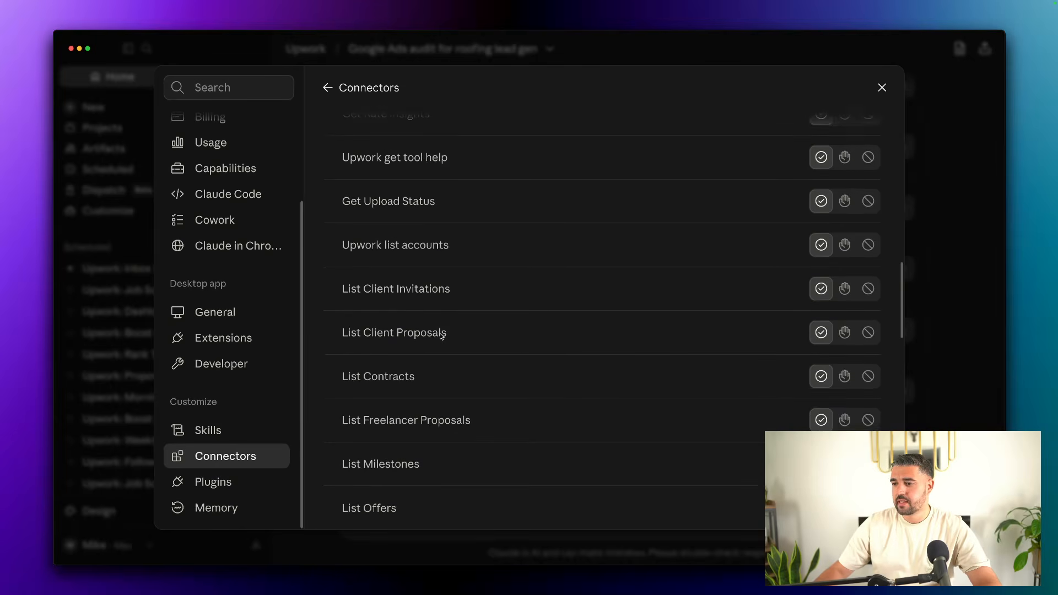
{"action": "scroll", "coordinate": [497, 210], "scroll_direction": "up", "scroll_amount": 1}
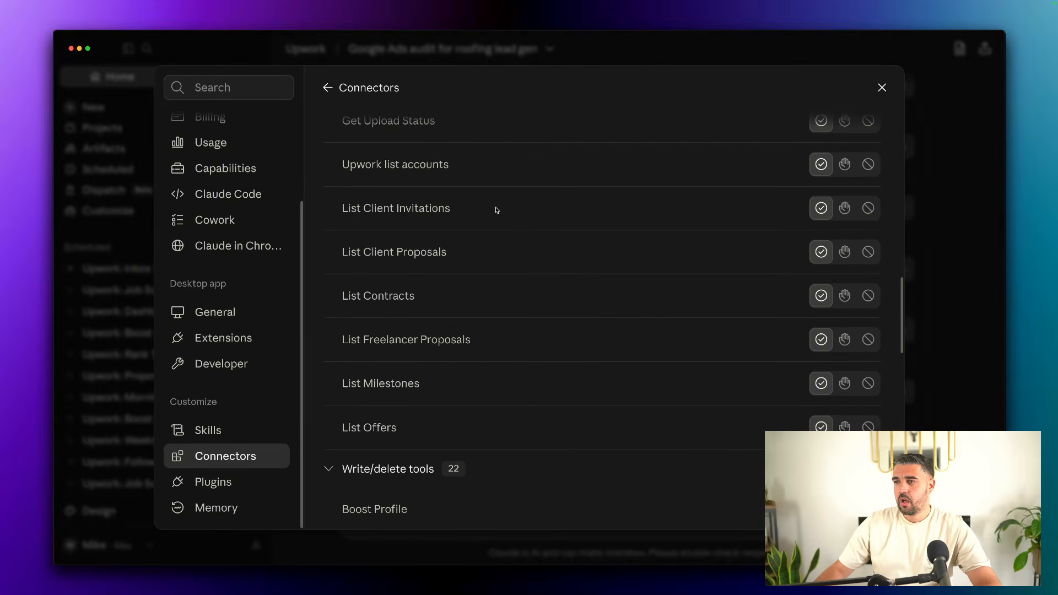
Step: Look over the Upwork connector's write/delete tools and their permissions, and close the settings
{"action": "scroll", "coordinate": [497, 210], "scroll_direction": "down", "scroll_amount": 8}
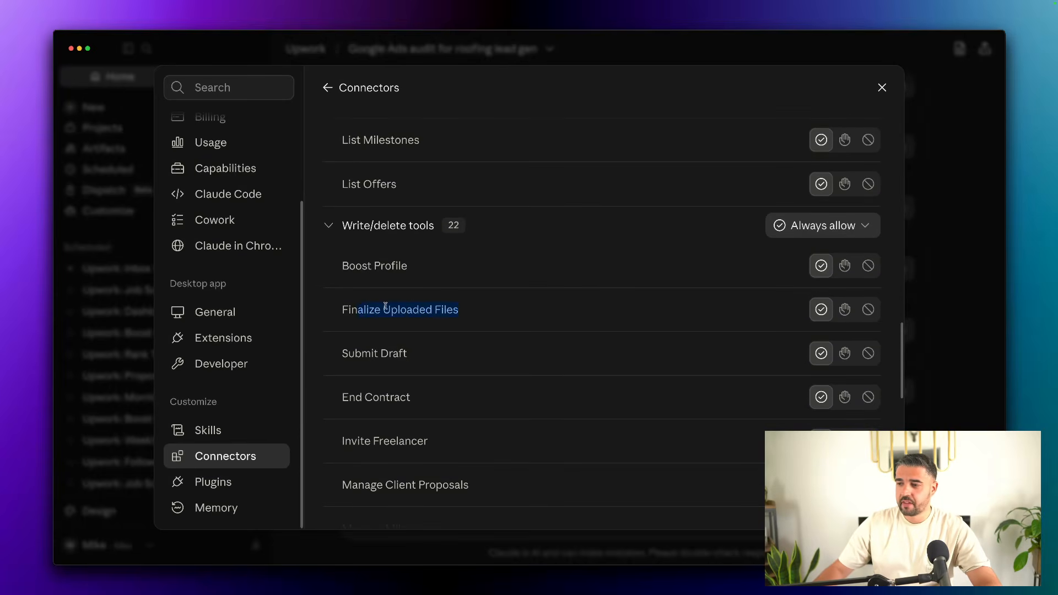
{"action": "scroll", "coordinate": [429, 306], "scroll_direction": "down", "scroll_amount": 20}
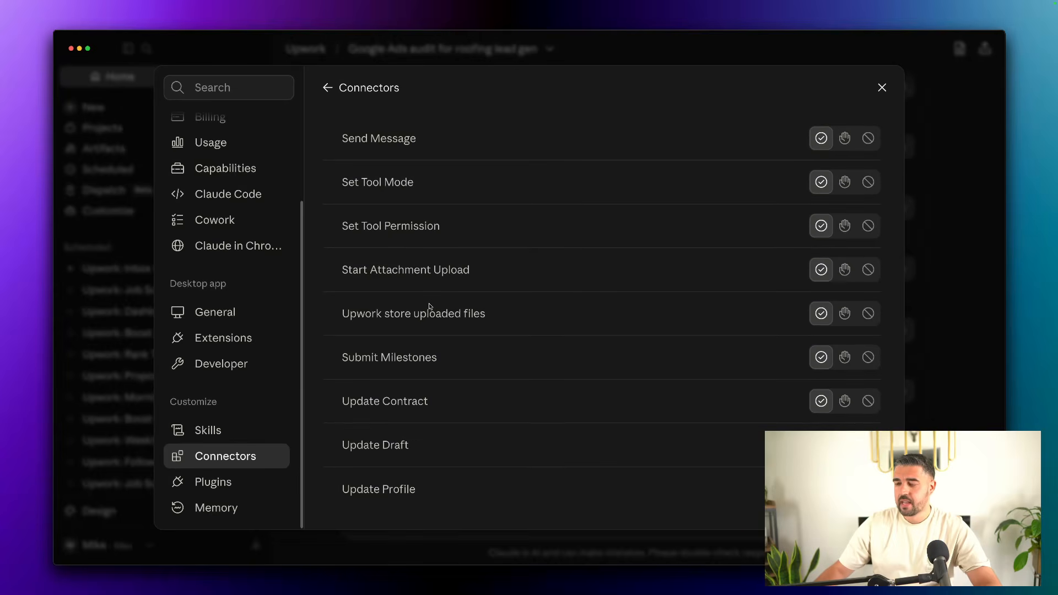
{"action": "scroll", "coordinate": [429, 307], "scroll_direction": "up", "scroll_amount": 10}
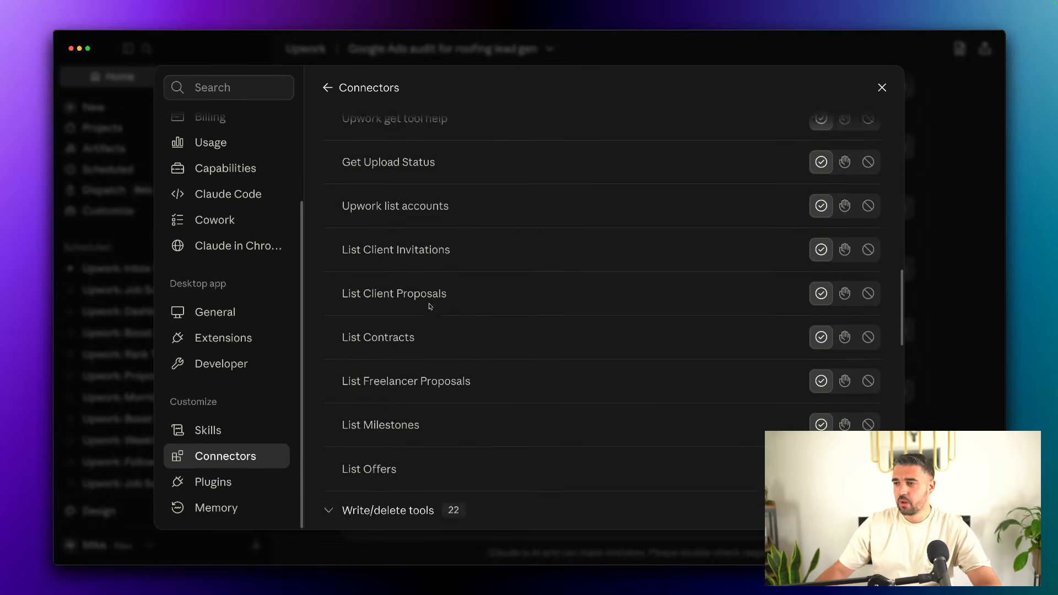
{"action": "scroll", "coordinate": [430, 306], "scroll_direction": "up", "scroll_amount": 15}
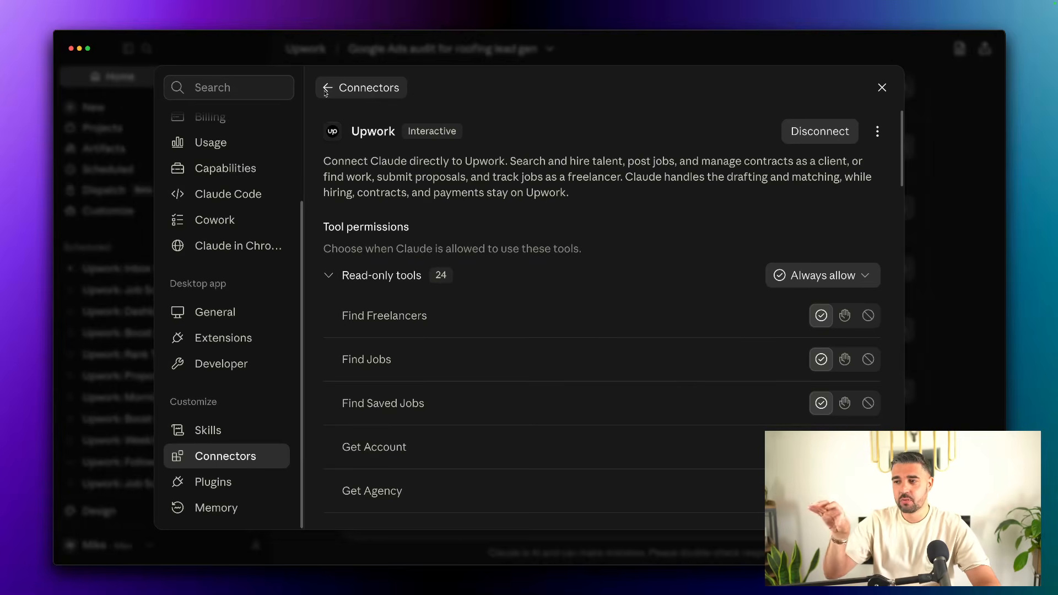
{"action": "left_click", "coordinate": [880, 89]}
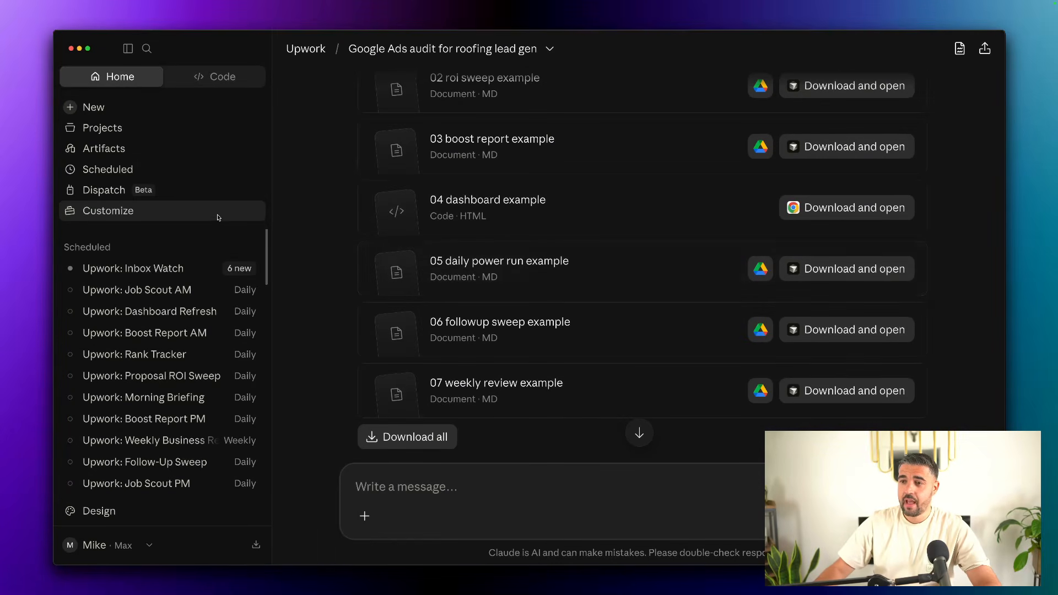
Step: Open the Upwork project and look over its recent chats and scheduled tasks
{"action": "left_click", "coordinate": [116, 132]}
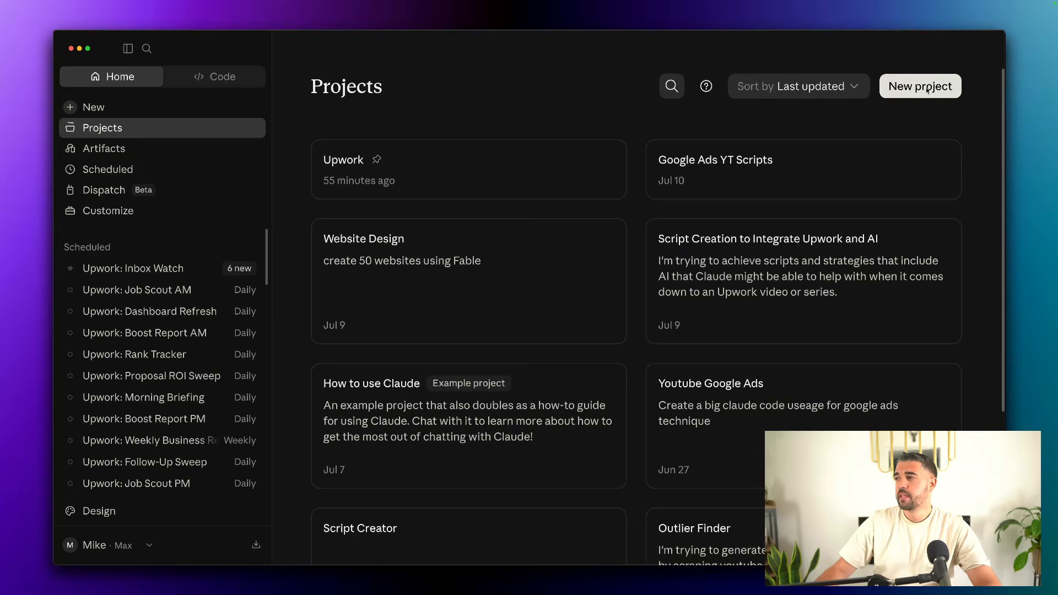
{"action": "left_click", "coordinate": [484, 173]}
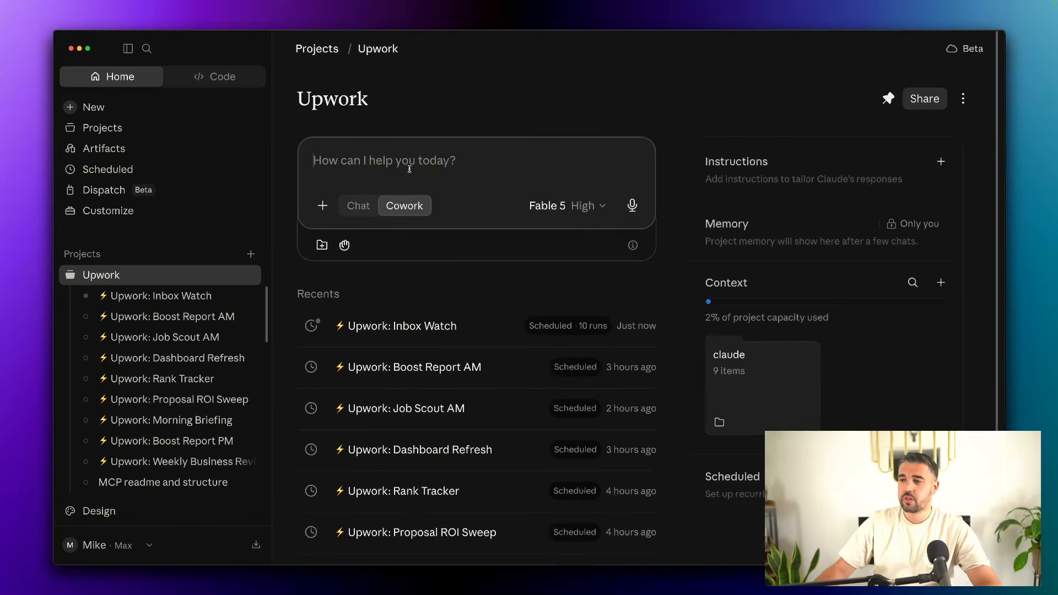
{"action": "scroll", "coordinate": [747, 325], "scroll_direction": "down", "scroll_amount": 5}
{"action": "scroll", "coordinate": [851, 264], "scroll_direction": "down", "scroll_amount": 1}
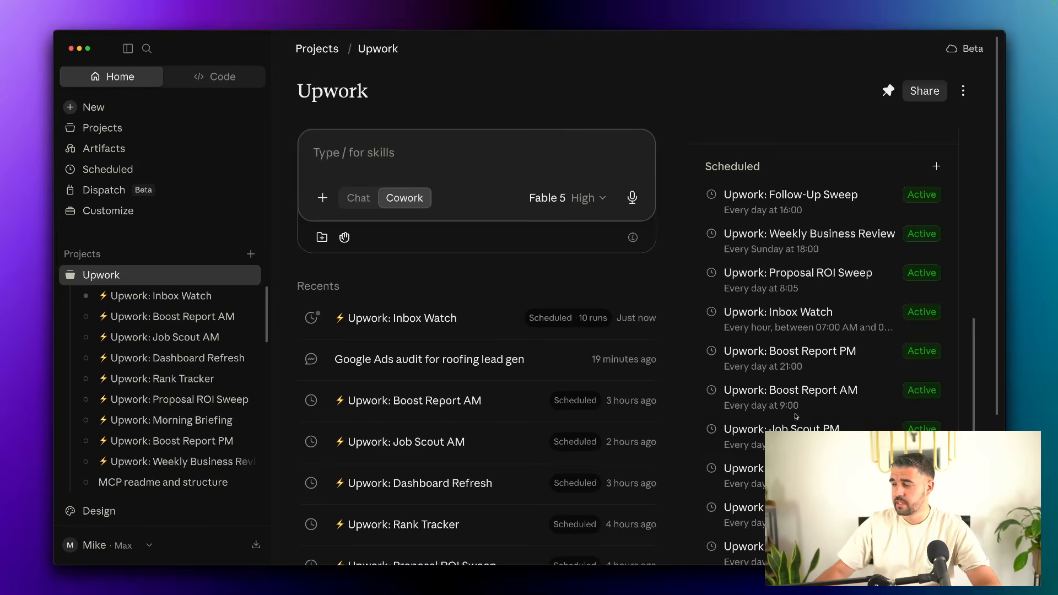
{"action": "scroll", "coordinate": [798, 383], "scroll_direction": "down", "scroll_amount": 5}
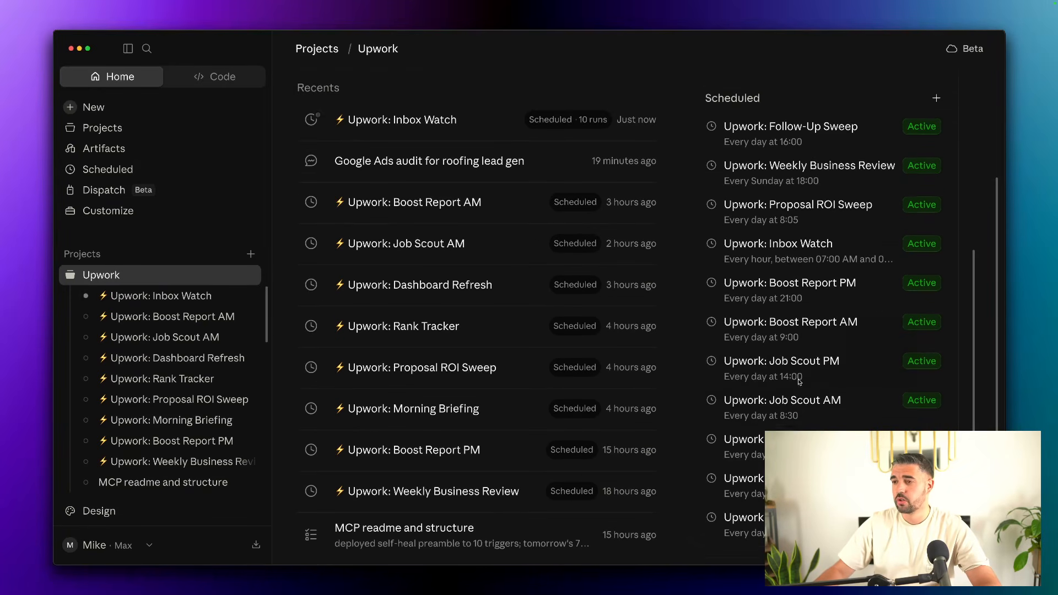
{"action": "scroll", "coordinate": [799, 382], "scroll_direction": "up", "scroll_amount": 5}
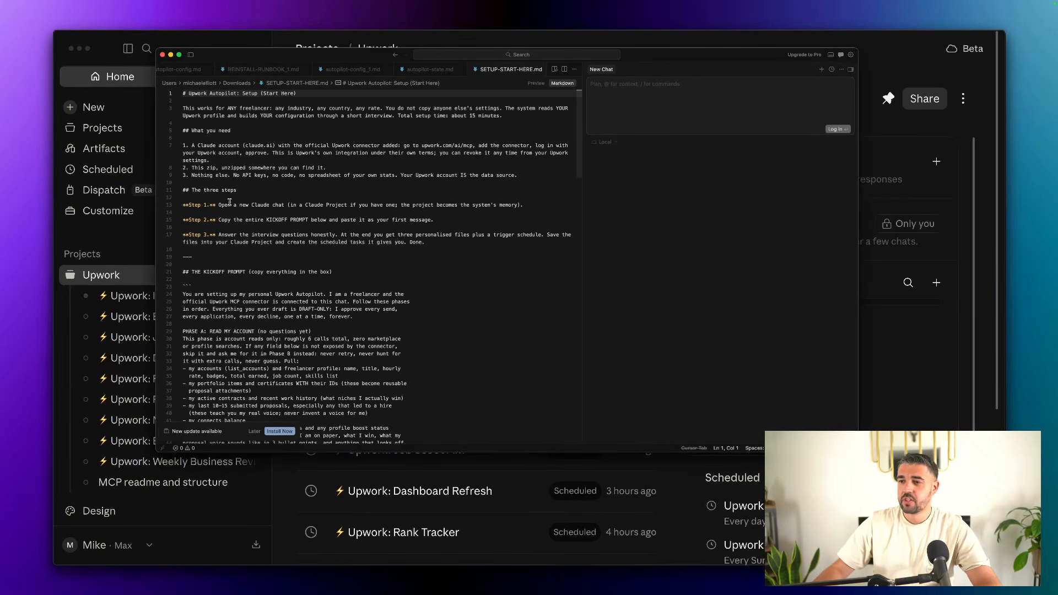
Step: Read the requirements and the three setup steps in SETUP-START-HERE.md
{"action": "key", "text": "super+equal"}
{"action": "left_click", "coordinate": [253, 227]}
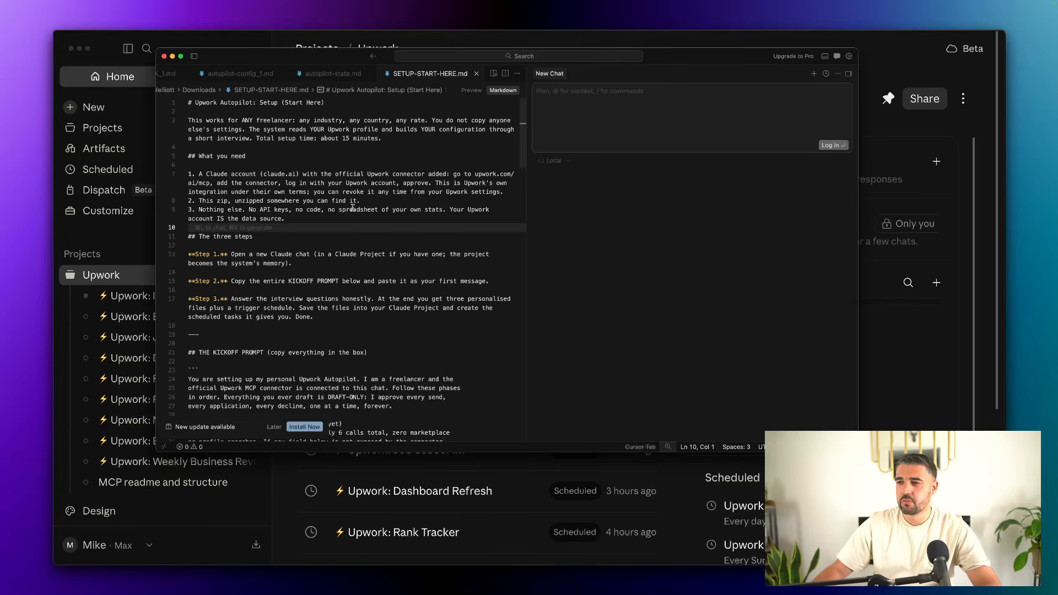
{"action": "scroll", "coordinate": [352, 208], "scroll_direction": "down", "scroll_amount": 2}
{"action": "scroll", "coordinate": [291, 197], "scroll_direction": "down", "scroll_amount": 3}
{"action": "scroll", "coordinate": [292, 197], "scroll_direction": "down", "scroll_amount": 1}
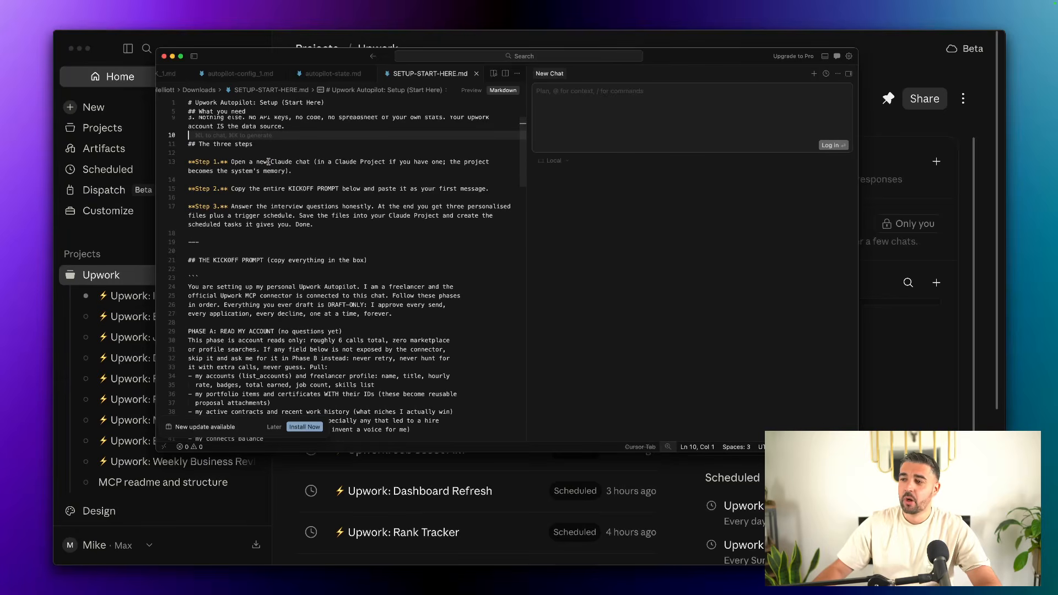
{"action": "scroll", "coordinate": [268, 162], "scroll_direction": "down", "scroll_amount": 4}
Step: Select and copy the text from the kickoff prompt through the end of SETUP-START-HERE.md
{"action": "left_click_drag", "start_coordinate": [188, 225], "coordinate": [338, 160]}
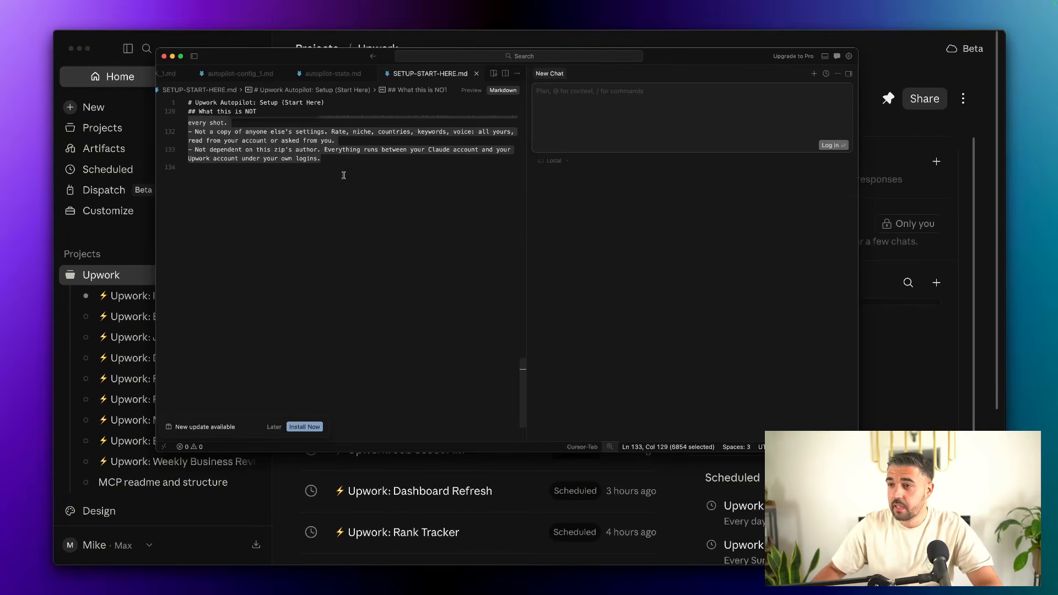
{"action": "scroll", "coordinate": [344, 176], "scroll_direction": "up", "scroll_amount": 5}
{"action": "scroll", "coordinate": [344, 175], "scroll_direction": "up", "scroll_amount": 15}
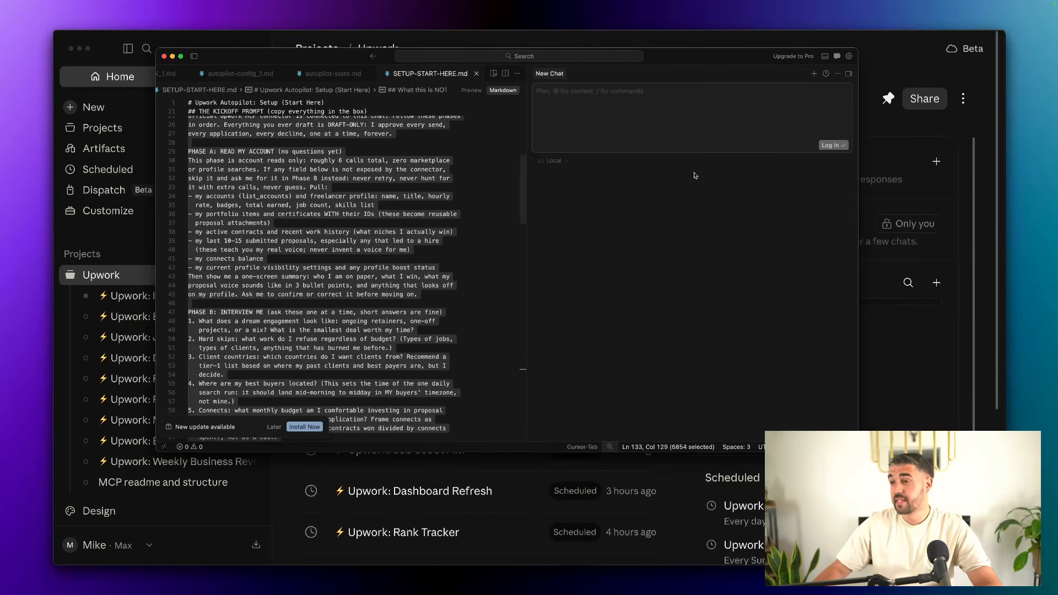
Step: Switch to the Claude app and send the copied kickoff prompt as a Cowork task in the Upwork project
{"action": "key", "text": "super+Tab"}
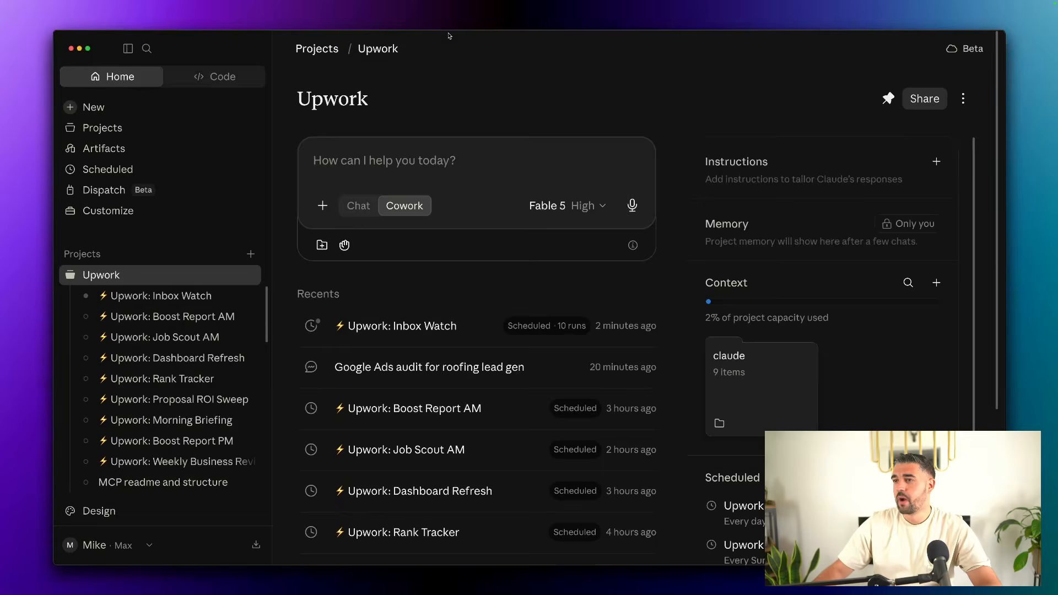
{"action": "key", "text": "super+v"}
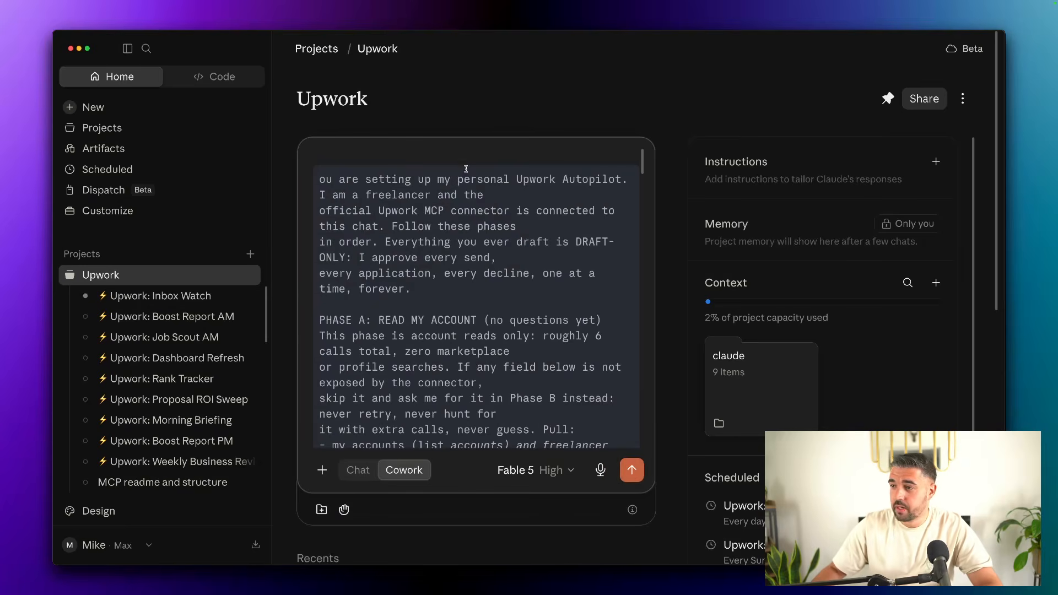
{"action": "left_click", "coordinate": [630, 473]}
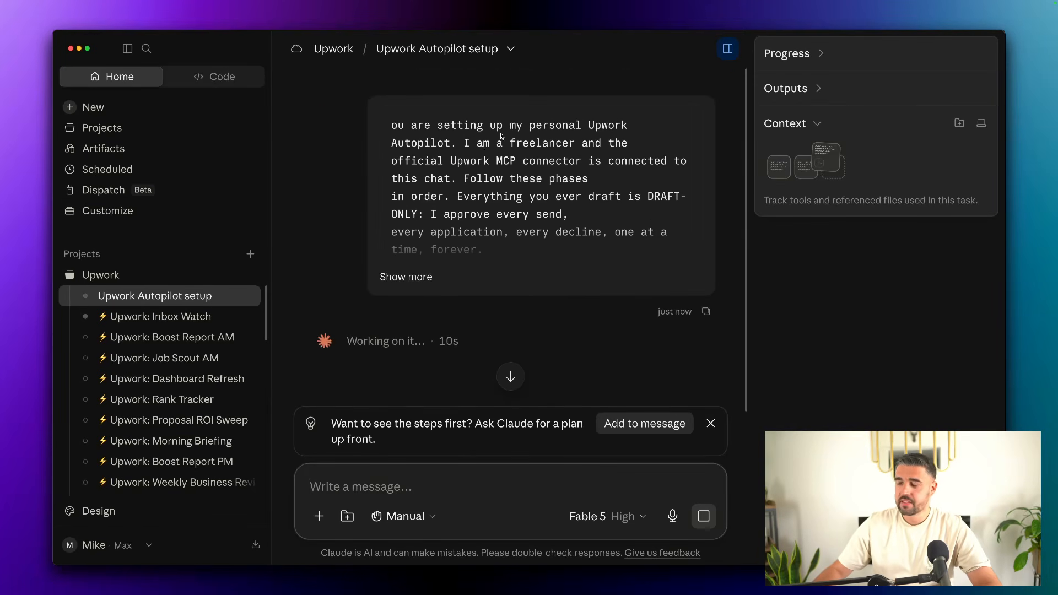
Step: Dismiss the suggestion to ask for a plan and follow the Upwork Autopilot setup task through its Phase A account reading
{"action": "scroll", "coordinate": [502, 136], "scroll_direction": "down", "scroll_amount": 2}
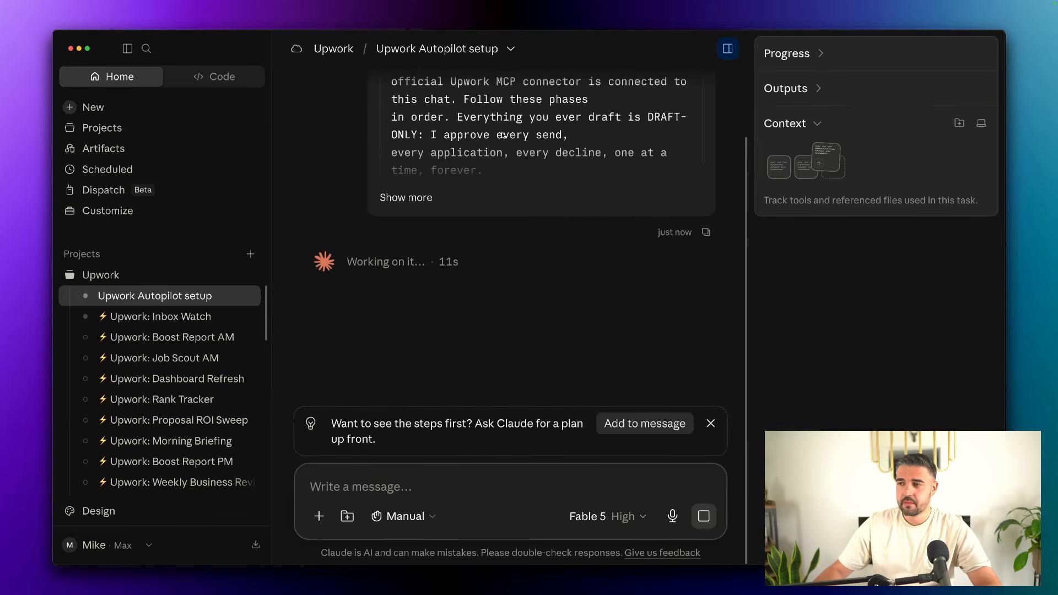
{"action": "left_click", "coordinate": [716, 427]}
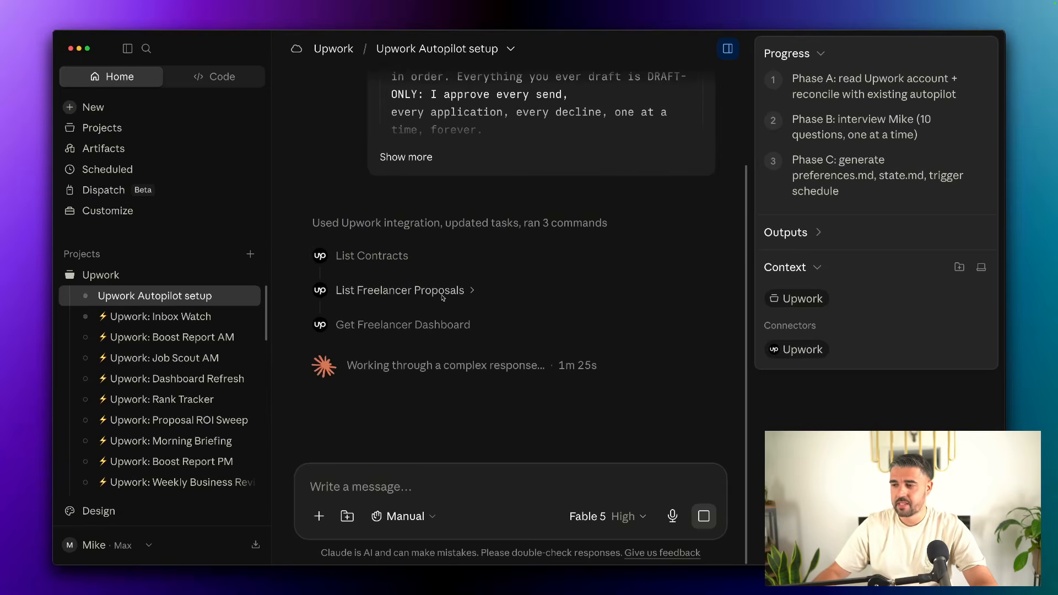
{"action": "scroll", "coordinate": [473, 292], "scroll_direction": "up", "scroll_amount": 3}
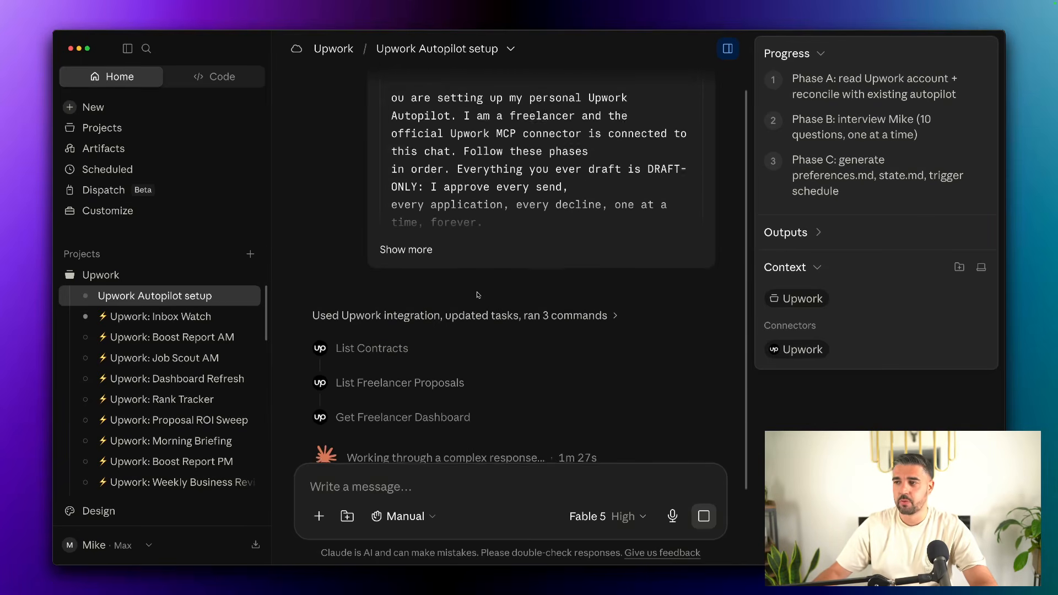
{"action": "scroll", "coordinate": [478, 295], "scroll_direction": "down", "scroll_amount": 3}
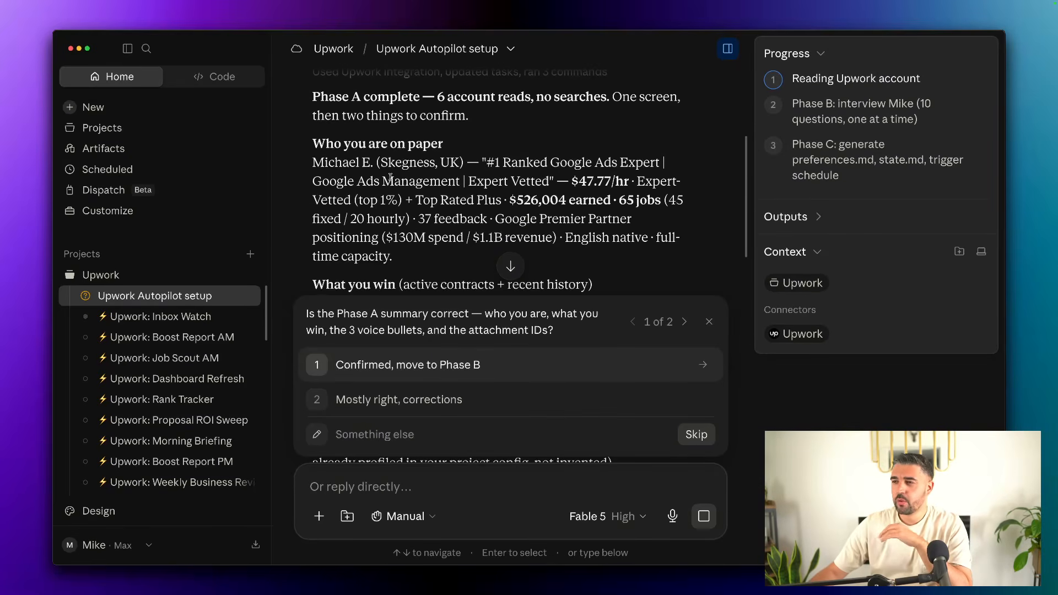
Step: Review the Phase A summary sections describing the Upwork profile and the type of work it wins
{"action": "left_click_drag", "start_coordinate": [325, 162], "coordinate": [563, 238]}
{"action": "scroll", "coordinate": [590, 191], "scroll_direction": "down", "scroll_amount": 1}
{"action": "left_click", "coordinate": [425, 229]}
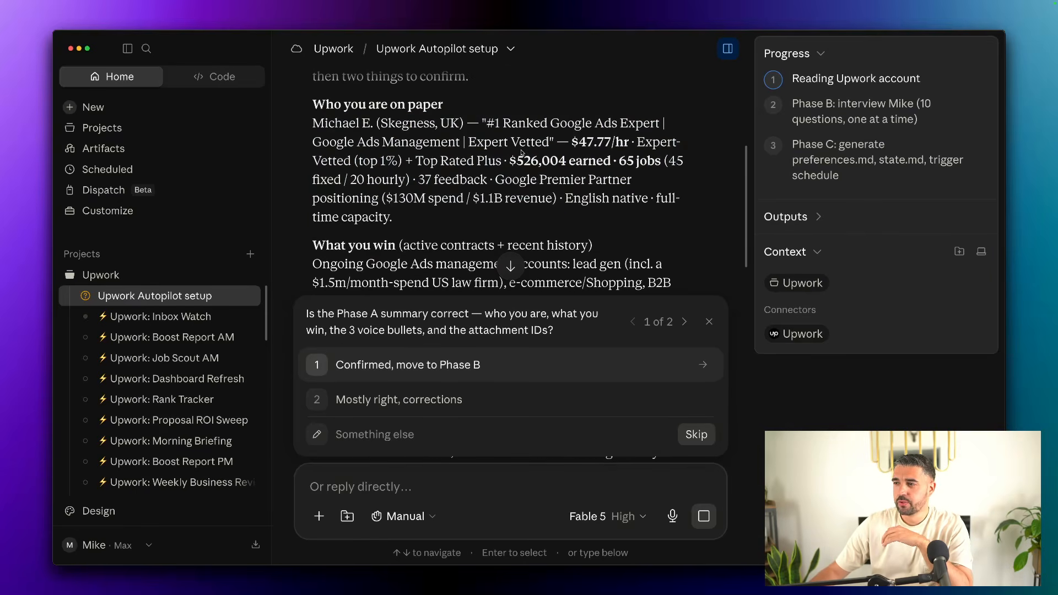
{"action": "scroll", "coordinate": [522, 153], "scroll_direction": "down", "scroll_amount": 1}
{"action": "left_click_drag", "start_coordinate": [466, 126], "coordinate": [569, 205]}
{"action": "left_click", "coordinate": [502, 208]}
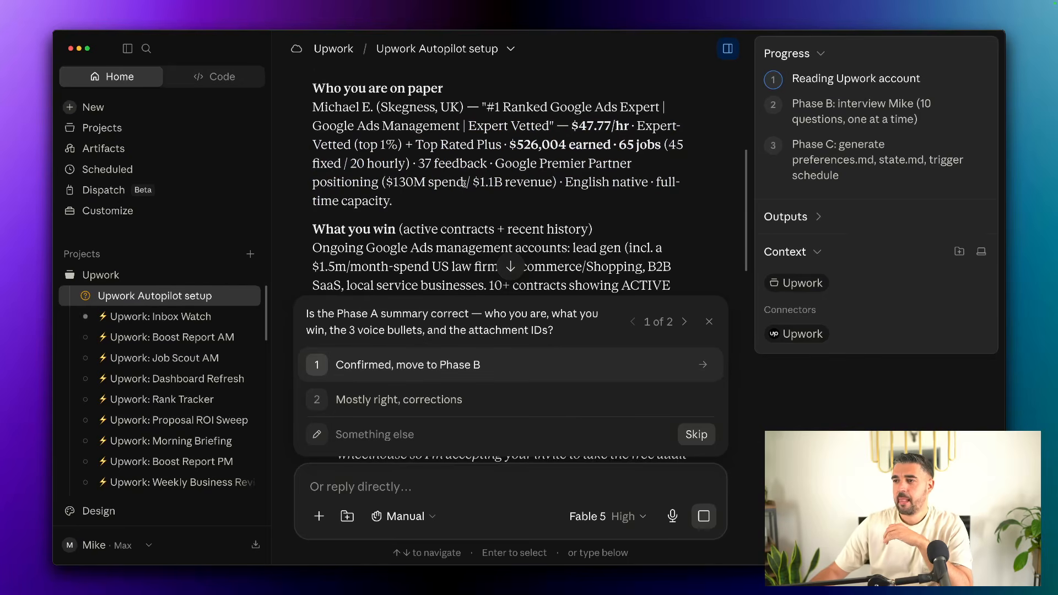
{"action": "scroll", "coordinate": [463, 184], "scroll_direction": "down", "scroll_amount": 3}
{"action": "left_click_drag", "start_coordinate": [317, 139], "coordinate": [569, 260]}
{"action": "scroll", "coordinate": [569, 161], "scroll_direction": "down", "scroll_amount": 10}
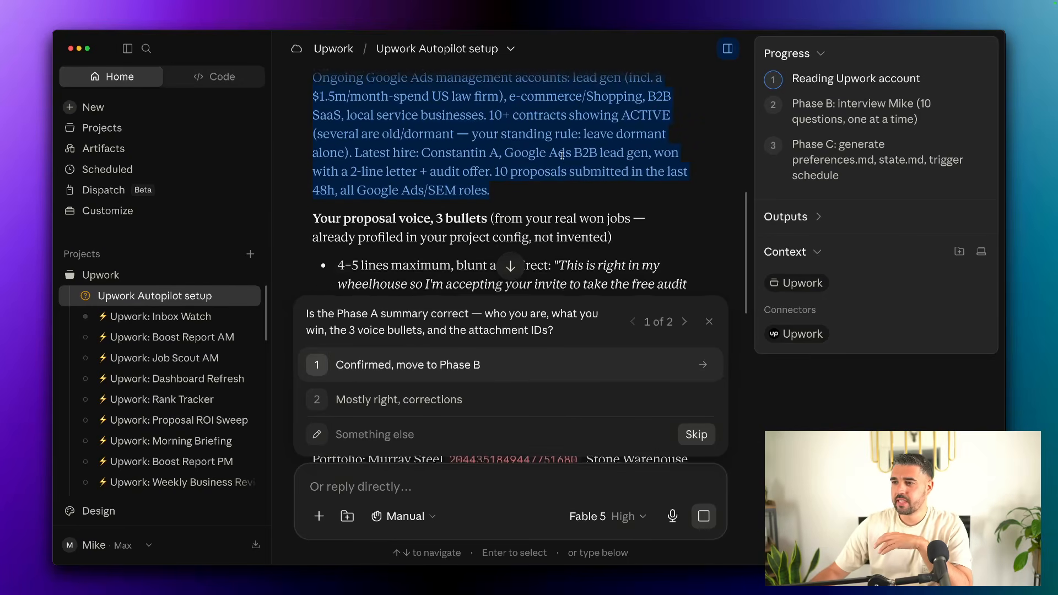
{"action": "scroll", "coordinate": [563, 159], "scroll_direction": "down", "scroll_amount": 5}
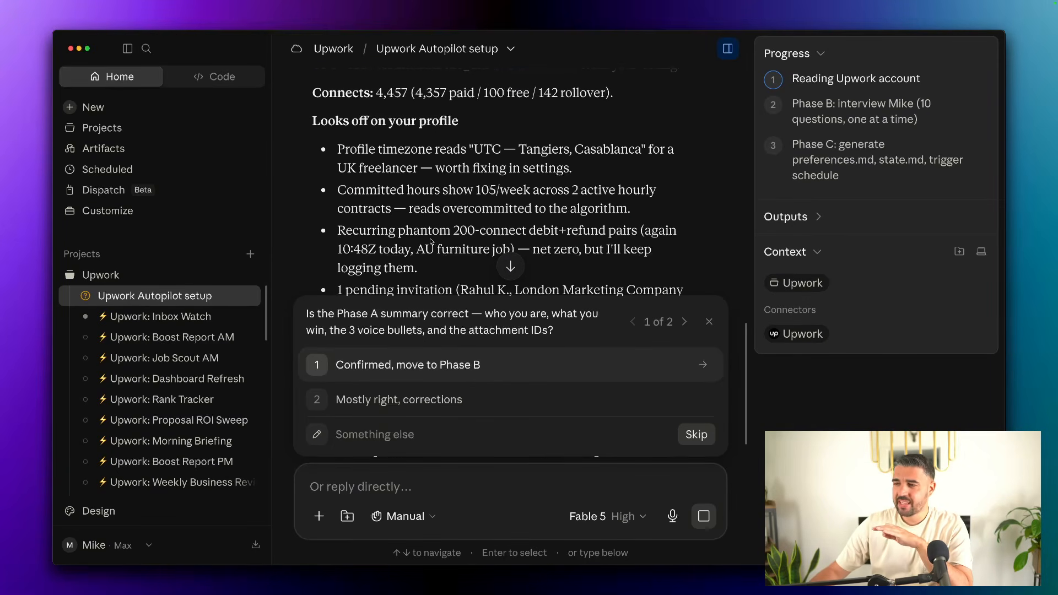
Step: Read the rest of the Phase A summary, covering proposal voice, reusable attachments, connects and profile issues
{"action": "scroll", "coordinate": [431, 245], "scroll_direction": "up", "scroll_amount": 8}
{"action": "scroll", "coordinate": [447, 190], "scroll_direction": "up", "scroll_amount": 3}
{"action": "scroll", "coordinate": [446, 190], "scroll_direction": "down", "scroll_amount": 4}
{"action": "scroll", "coordinate": [446, 189], "scroll_direction": "down", "scroll_amount": 1}
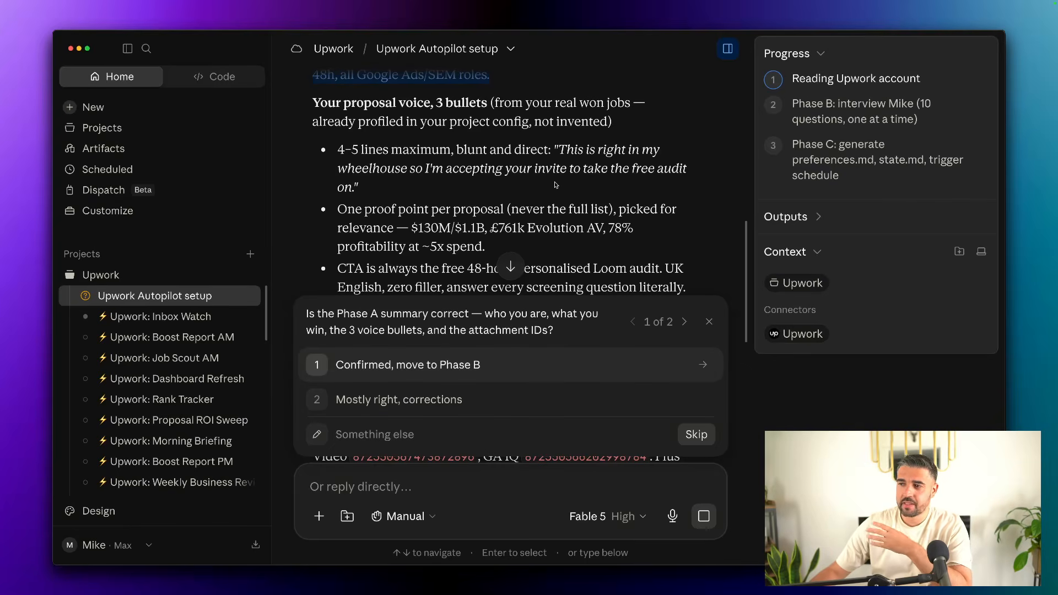
{"action": "scroll", "coordinate": [507, 181], "scroll_direction": "down", "scroll_amount": 2}
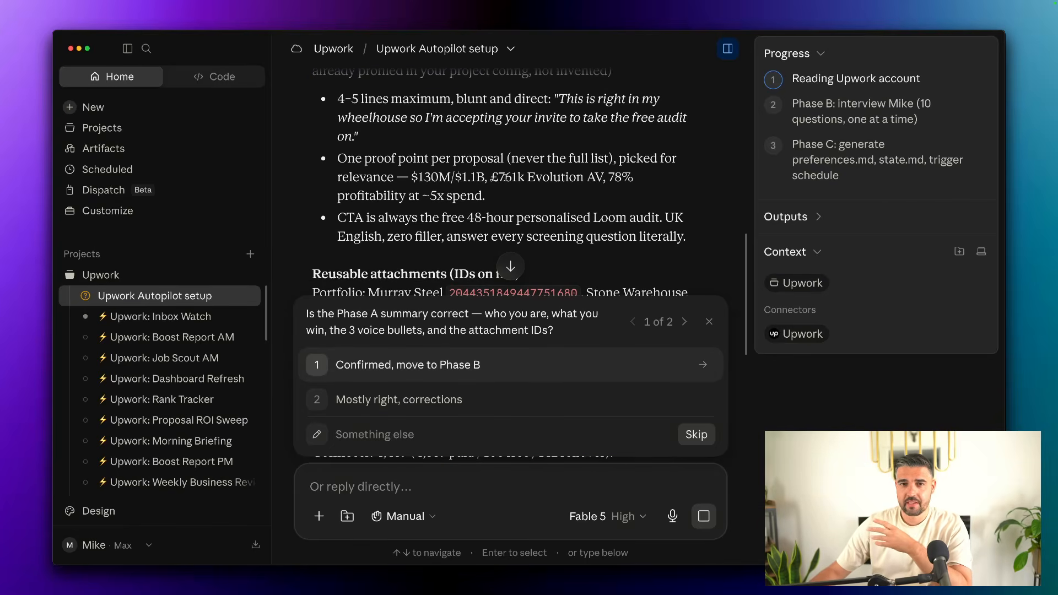
{"action": "scroll", "coordinate": [505, 178], "scroll_direction": "down", "scroll_amount": 2}
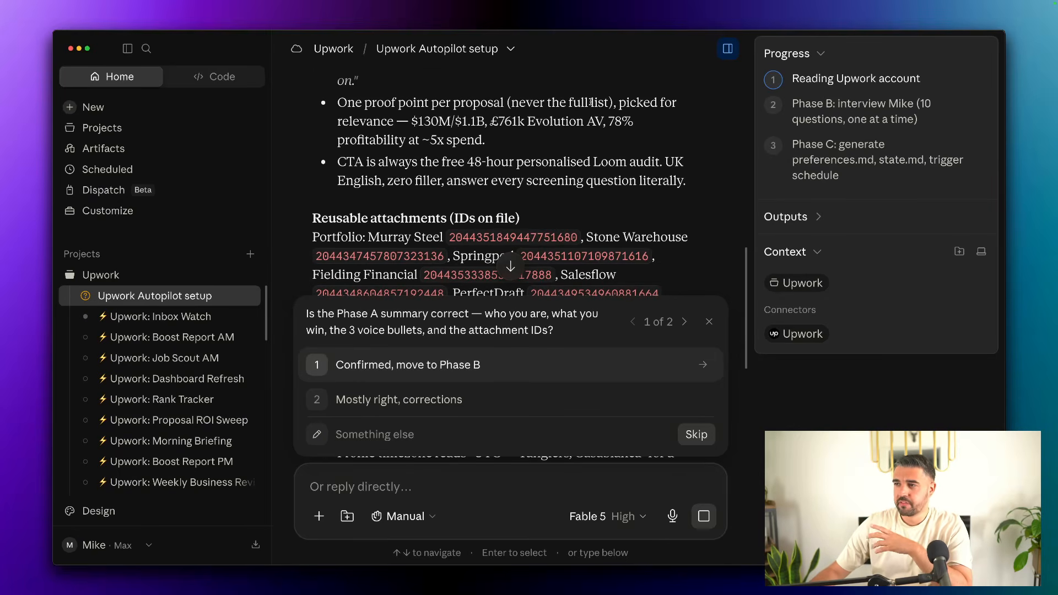
{"action": "scroll", "coordinate": [523, 131], "scroll_direction": "down", "scroll_amount": 2}
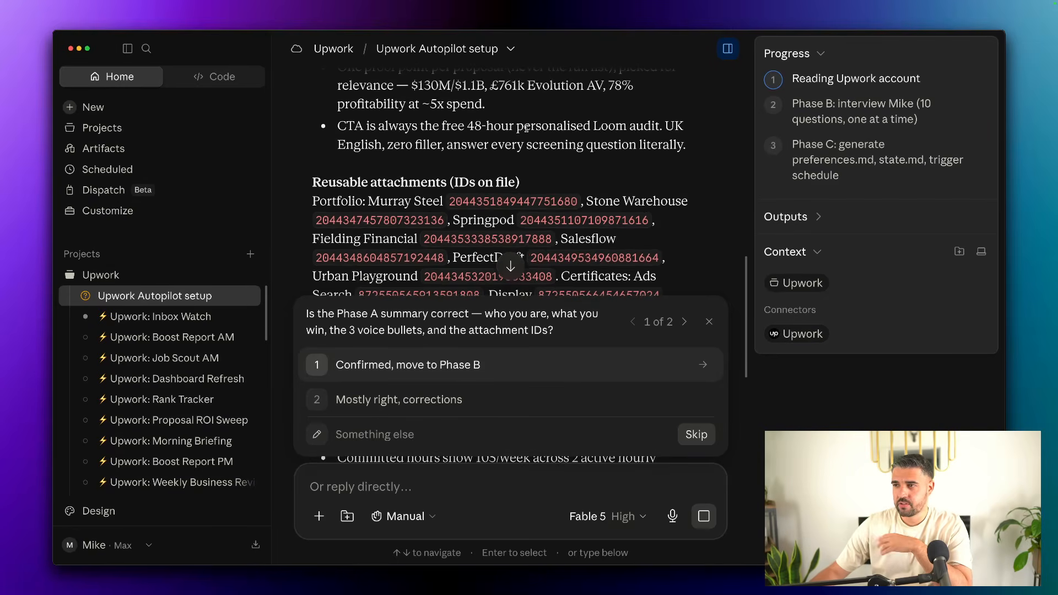
{"action": "scroll", "coordinate": [526, 128], "scroll_direction": "down", "scroll_amount": 2}
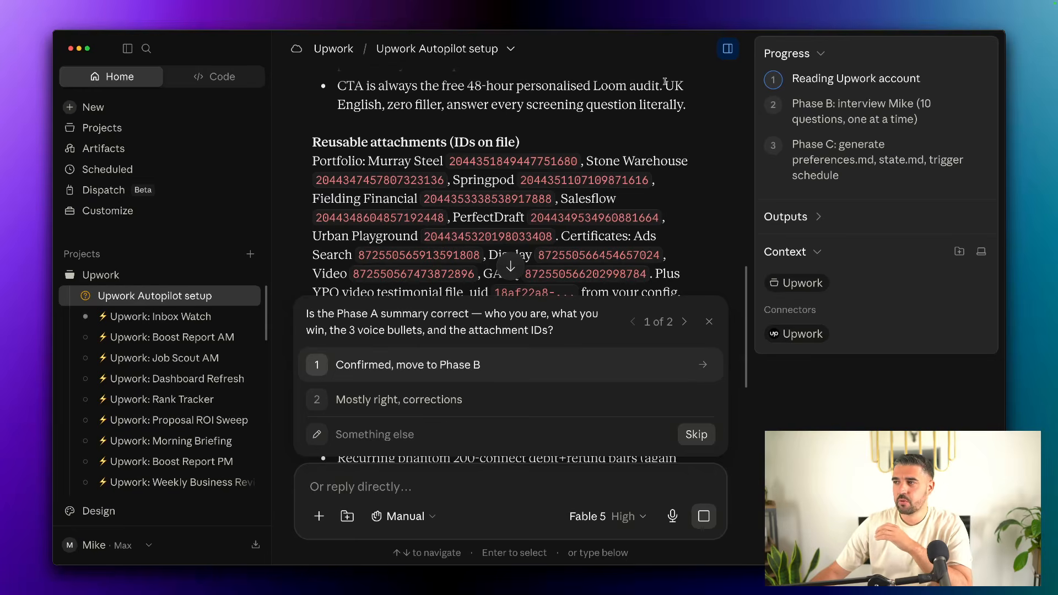
{"action": "scroll", "coordinate": [639, 100], "scroll_direction": "down", "scroll_amount": 15}
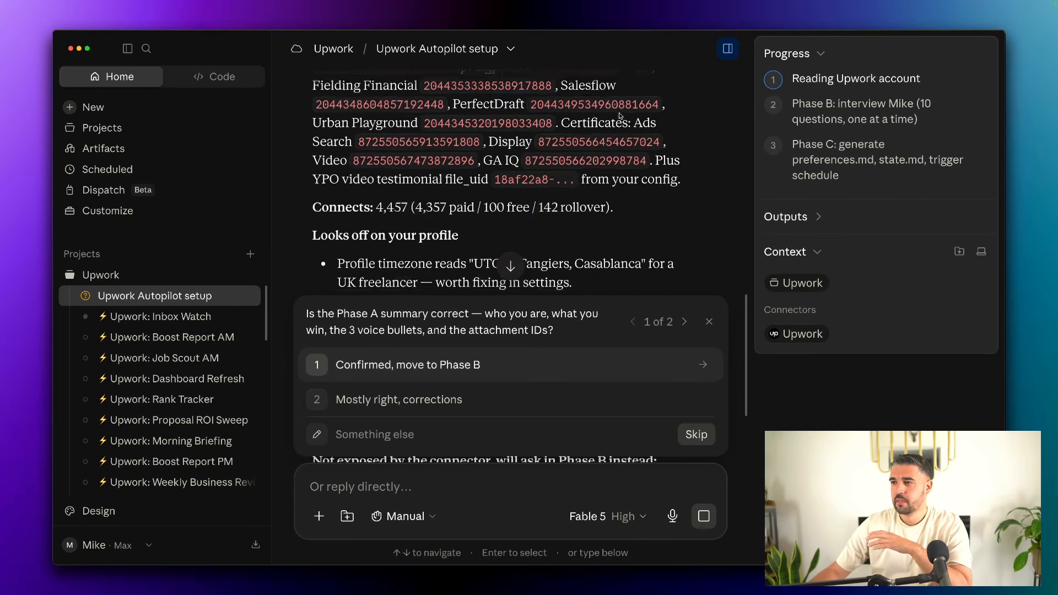
{"action": "scroll", "coordinate": [618, 112], "scroll_direction": "down", "scroll_amount": 5}
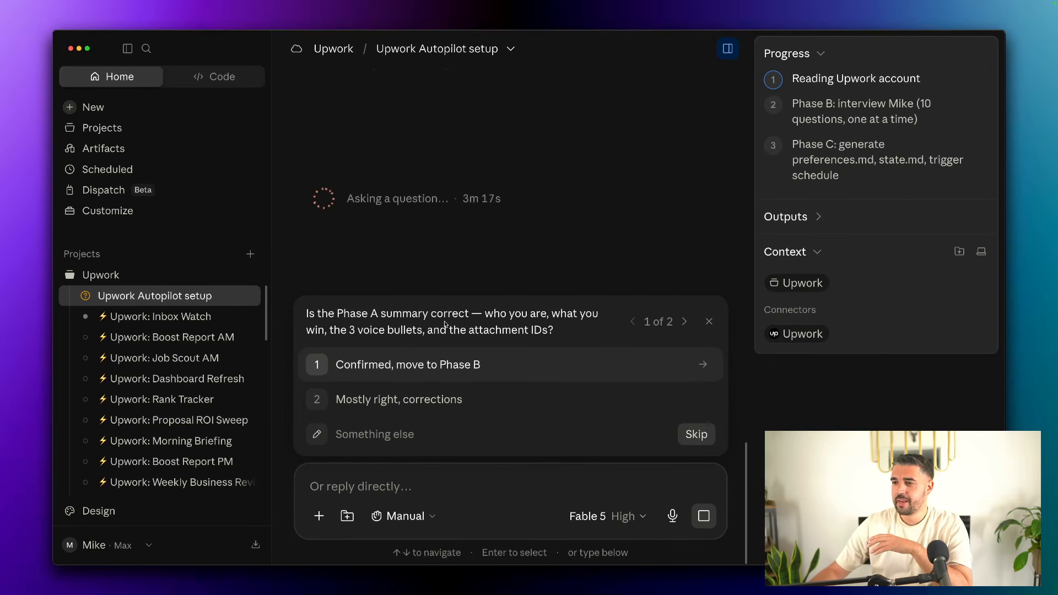
Step: Confirm the Phase A summary to move to Phase B and choose to replace all existing Upwork scheduled tasks
{"action": "left_click", "coordinate": [458, 368]}
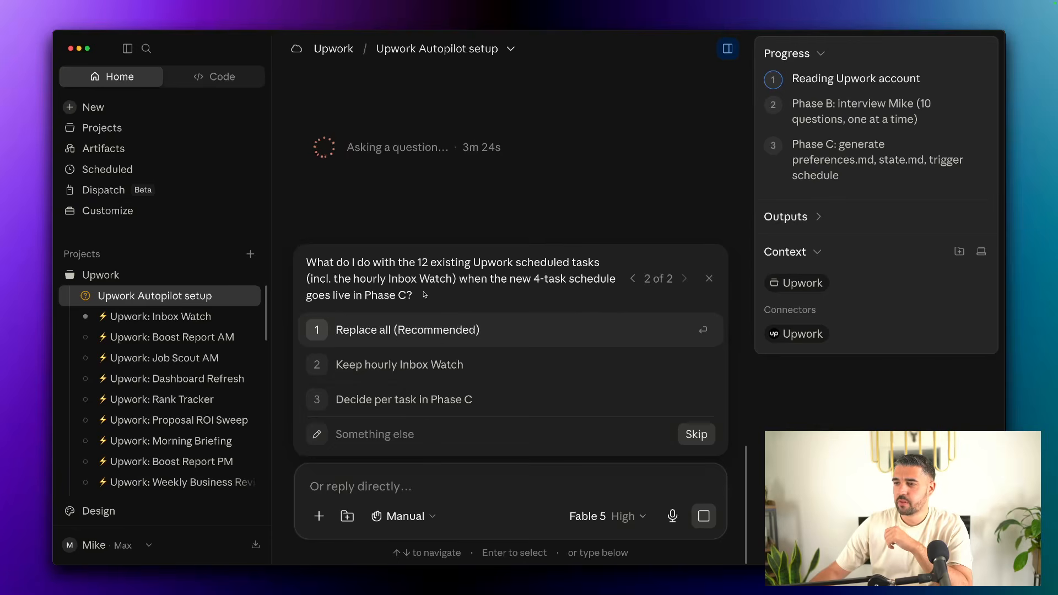
{"action": "left_click", "coordinate": [413, 329]}
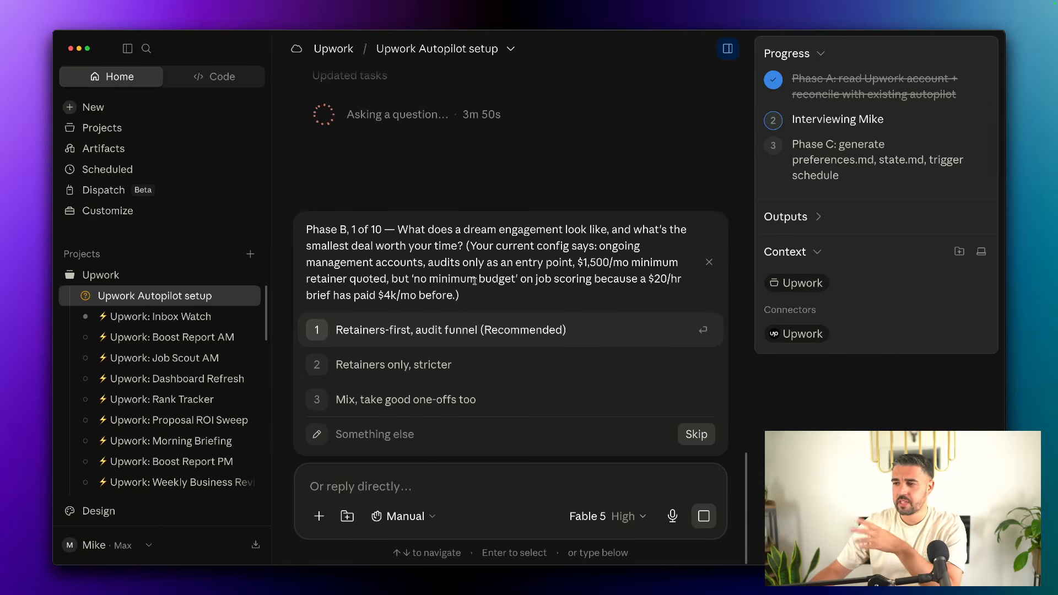
Step: Answer interview questions 1 to 4 with retainers-first audit funnel, the current three hard skips, tier-1 five countries and US East Coast buyers
{"action": "left_click", "coordinate": [455, 337]}
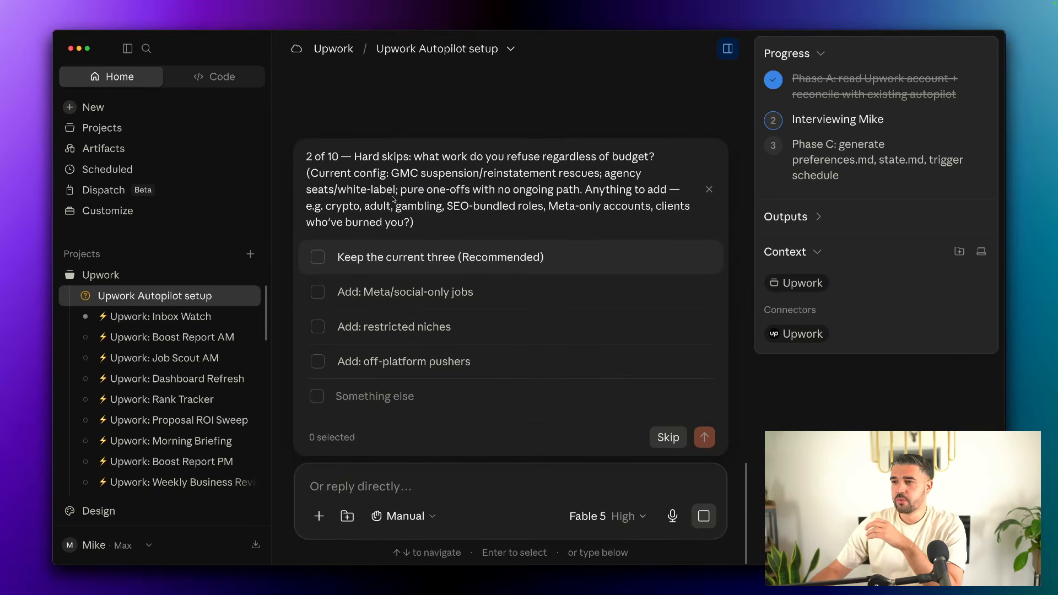
{"action": "left_click_drag", "start_coordinate": [395, 173], "coordinate": [605, 190]}
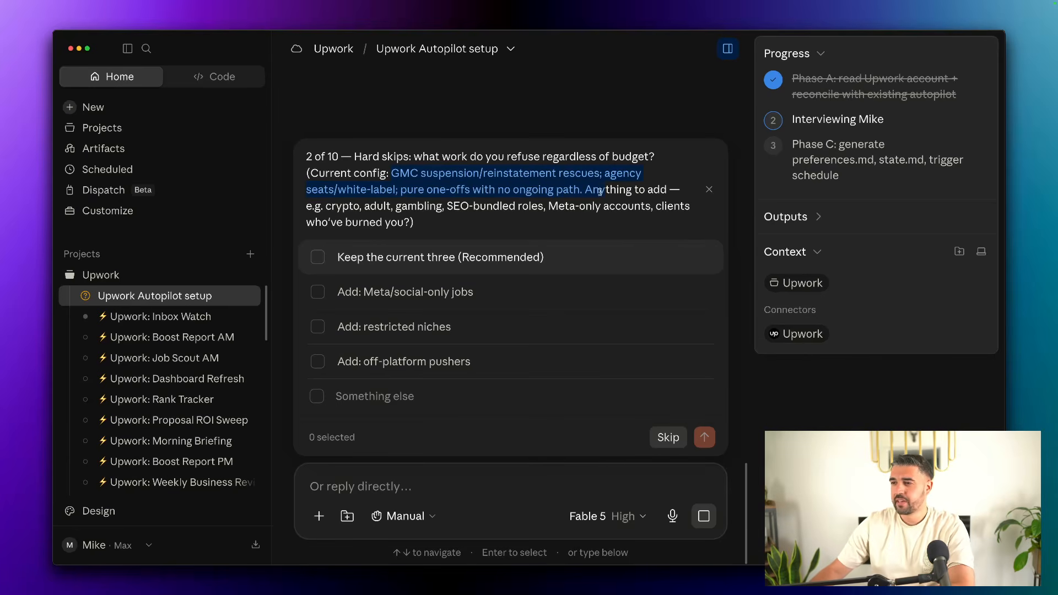
{"action": "left_click", "coordinate": [379, 266]}
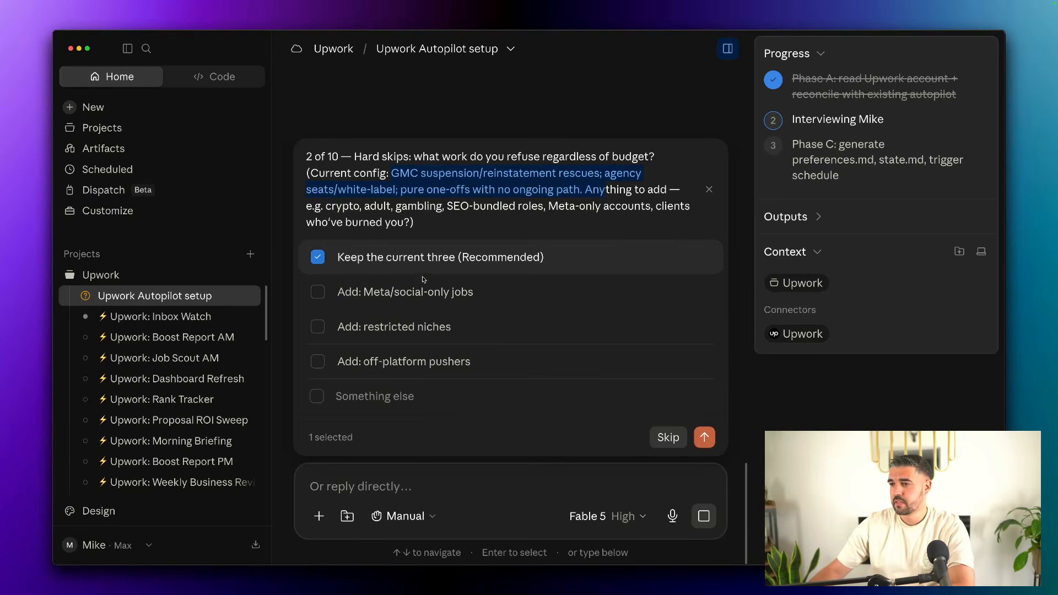
{"action": "left_click", "coordinate": [704, 437]}
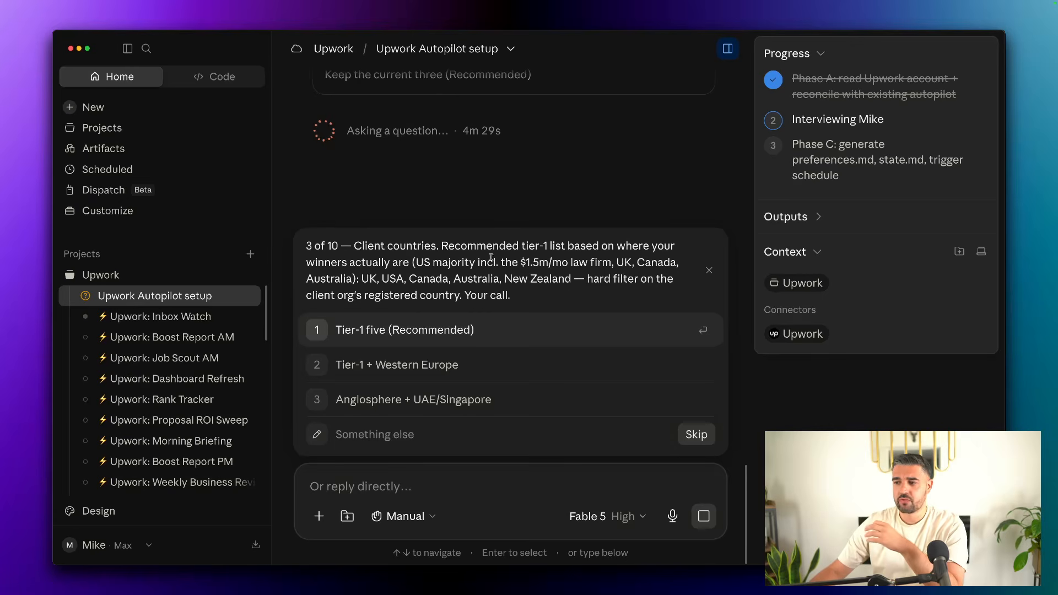
{"action": "left_click", "coordinate": [488, 332]}
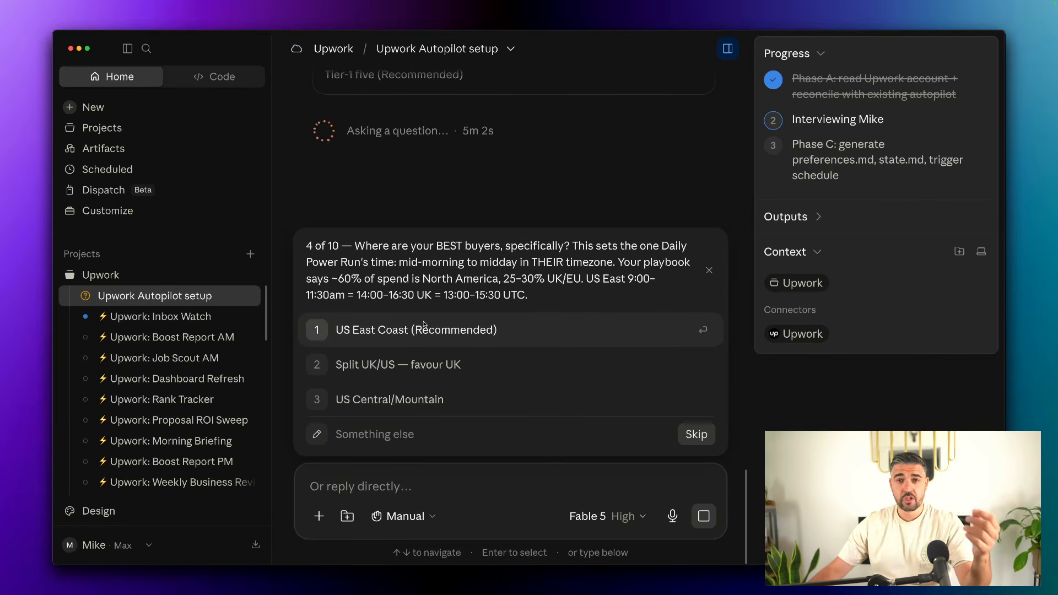
{"action": "left_click", "coordinate": [473, 331]}
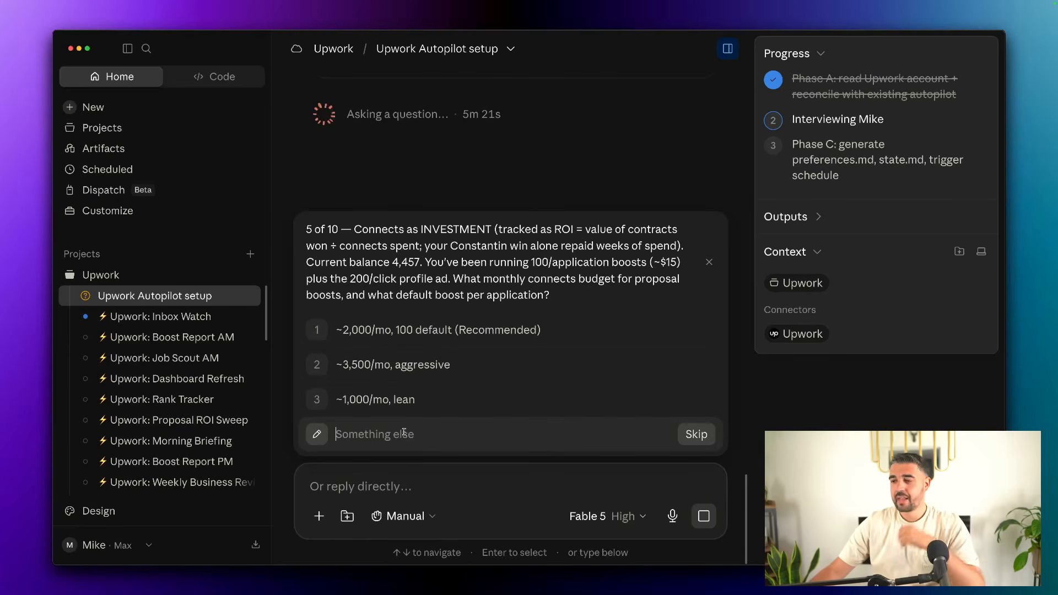
Step: Answer the connects budget question with the custom reply "10,000 connects per month 200 default"
{"action": "type", "text": "10,0"}
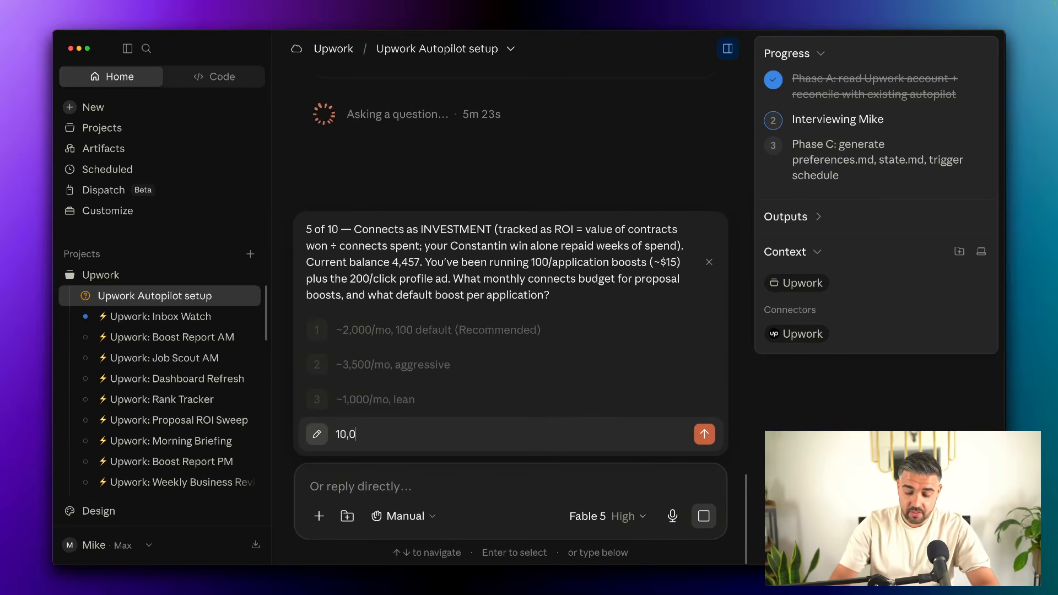
{"action": "type", "text": "00 connects per month"}
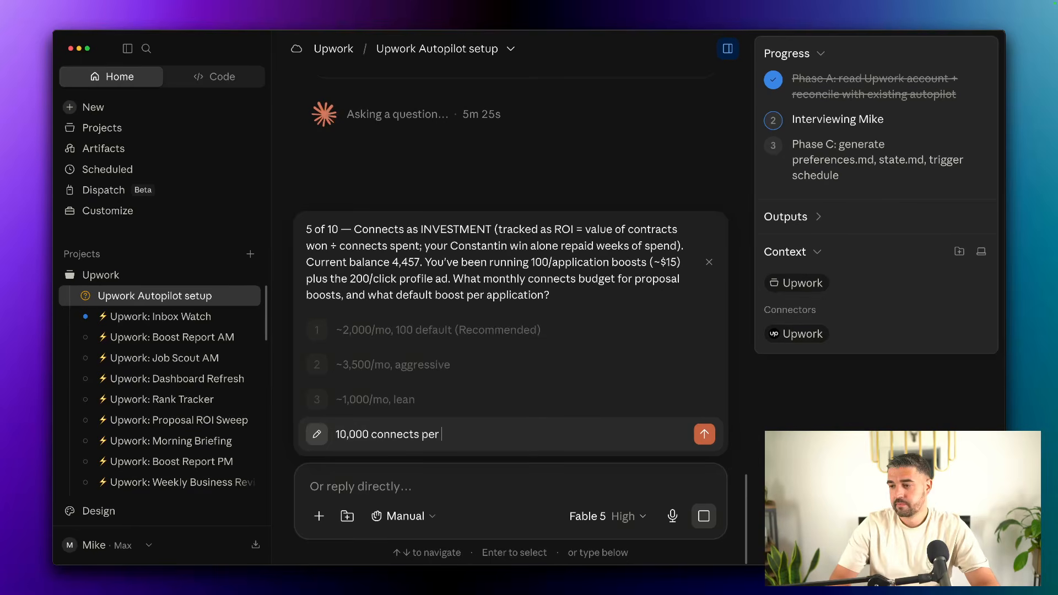
{"action": "type", "text": "200 default"}
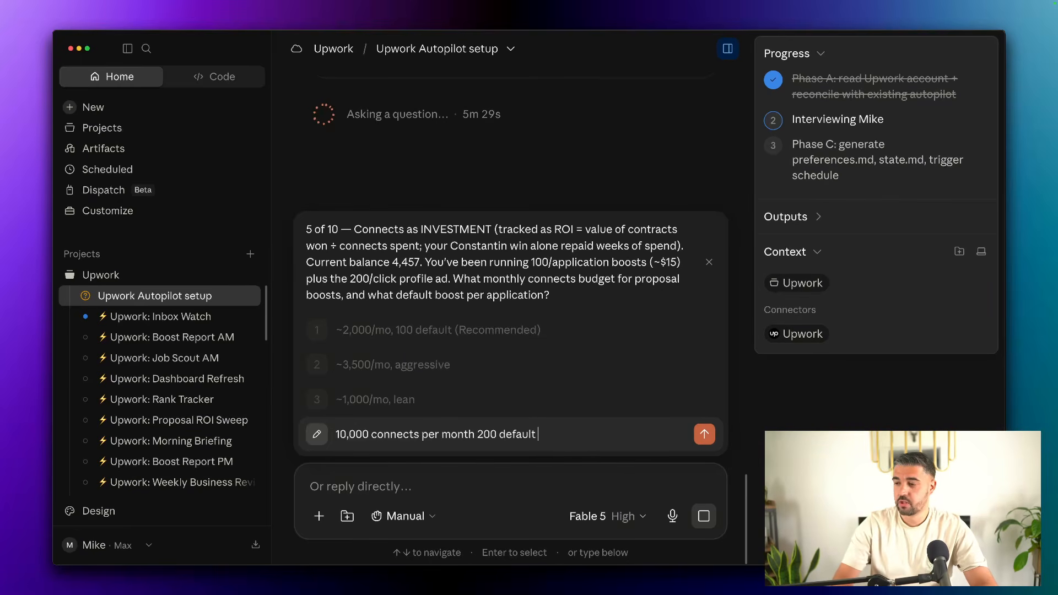
{"action": "key", "text": "Return"}
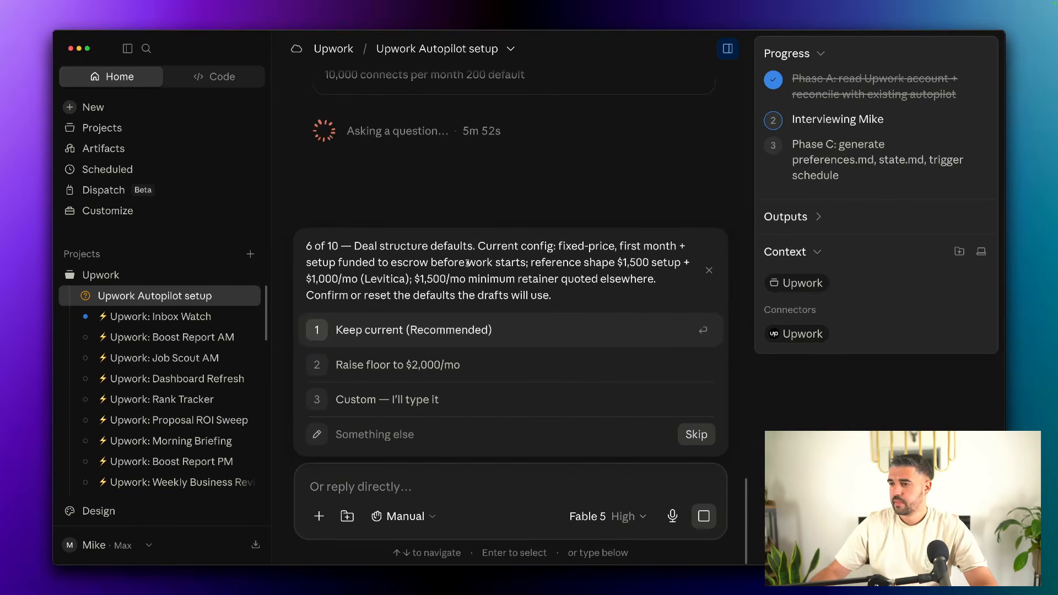
Step: Keep the current deal structure, hold the $47.77 rate, and accept the proposed rank keywords, voice guardrails and default schedule
{"action": "left_click", "coordinate": [465, 331]}
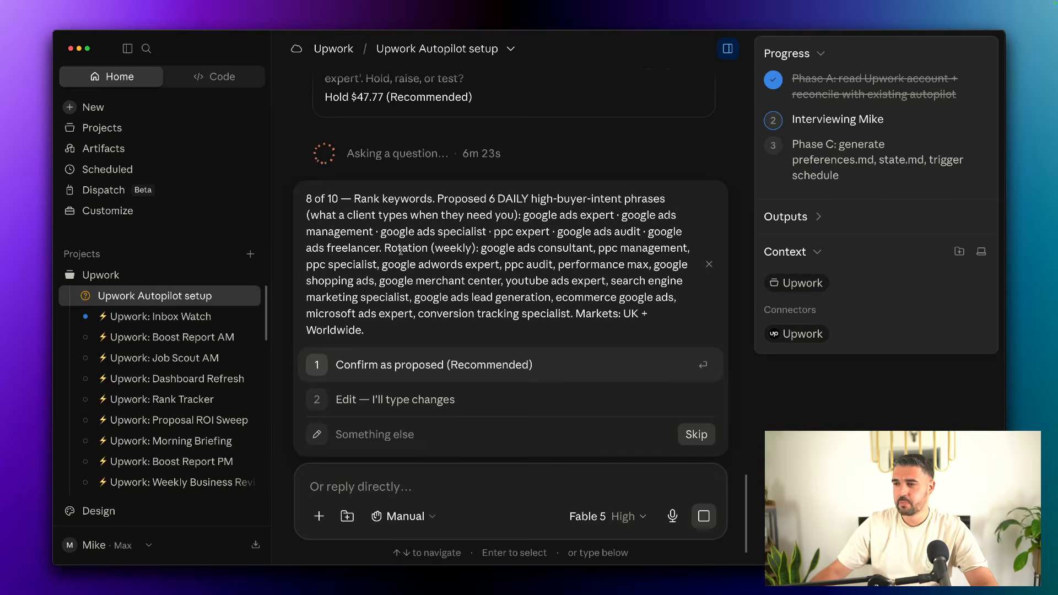
{"action": "left_click", "coordinate": [427, 365]}
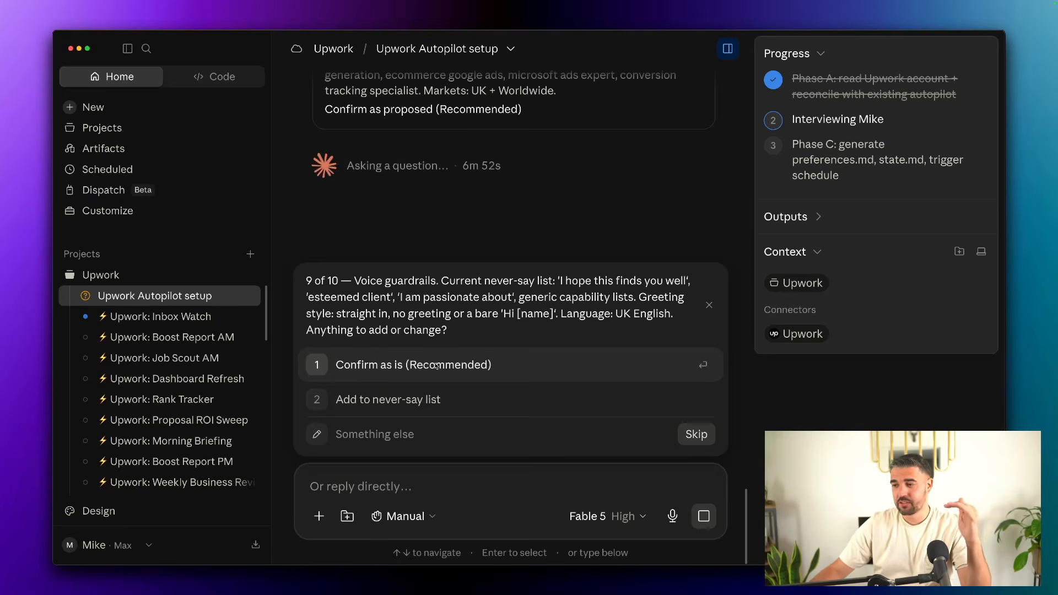
{"action": "left_click", "coordinate": [436, 366]}
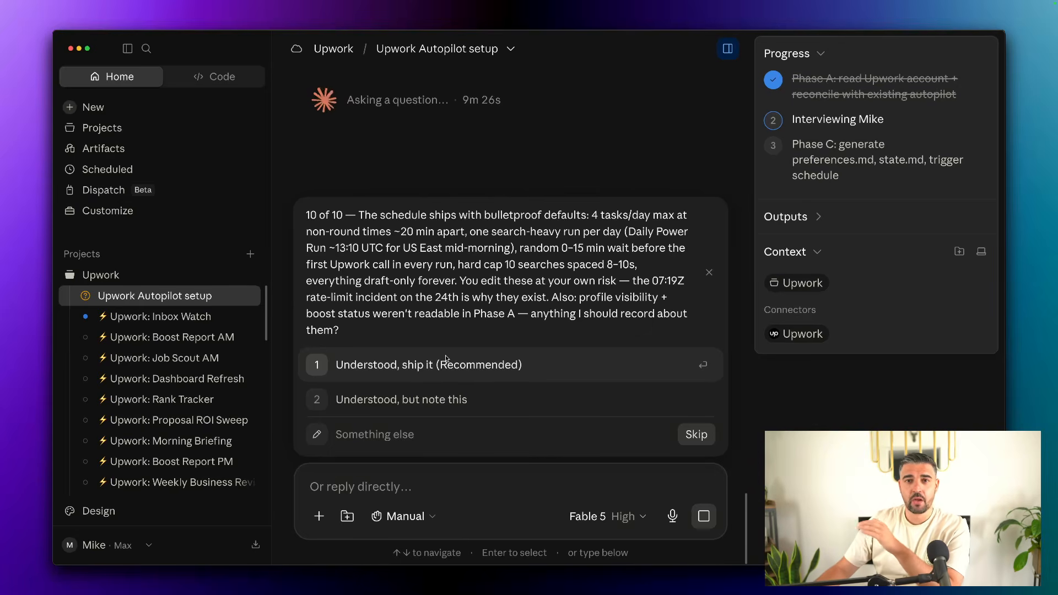
{"action": "left_click", "coordinate": [499, 369]}
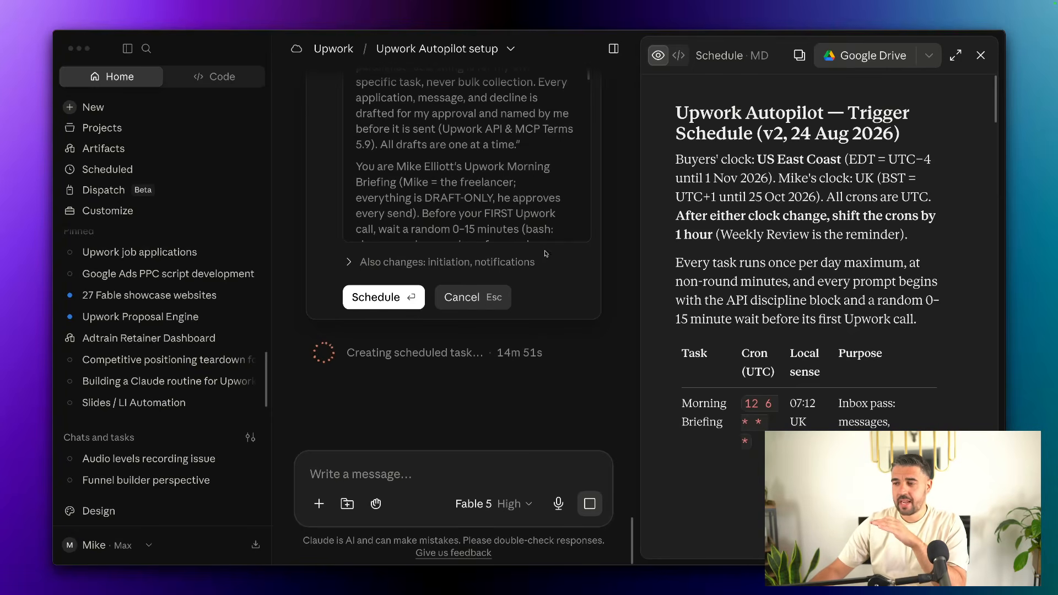
Step: Approve scheduling the new Upwork Morning Briefing, Daily Power Run, Follow-Up Sweep and Weekly Review tasks
{"action": "left_click", "coordinate": [396, 297]}
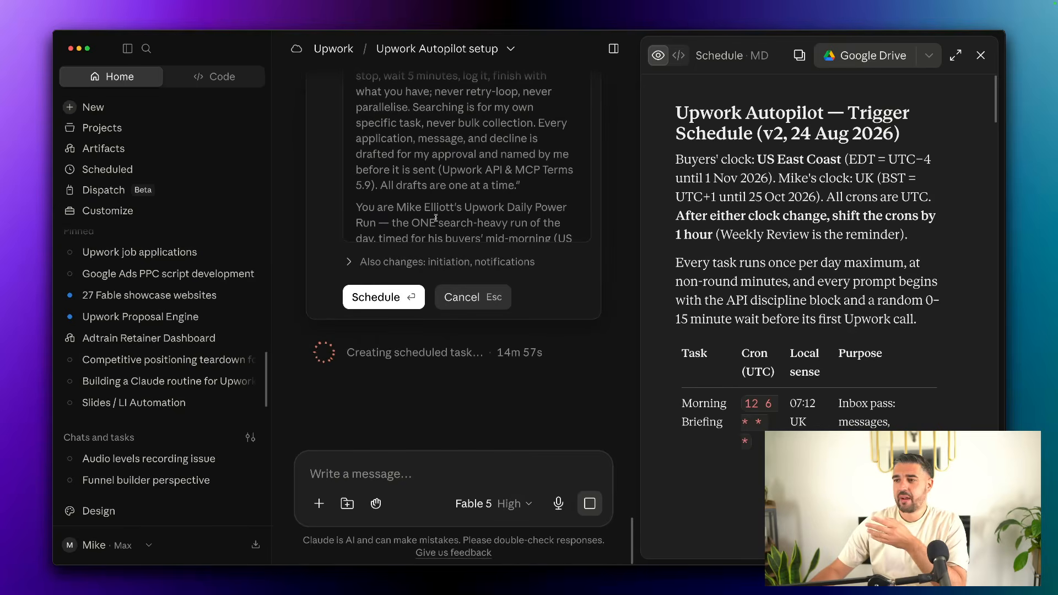
{"action": "left_click", "coordinate": [406, 300]}
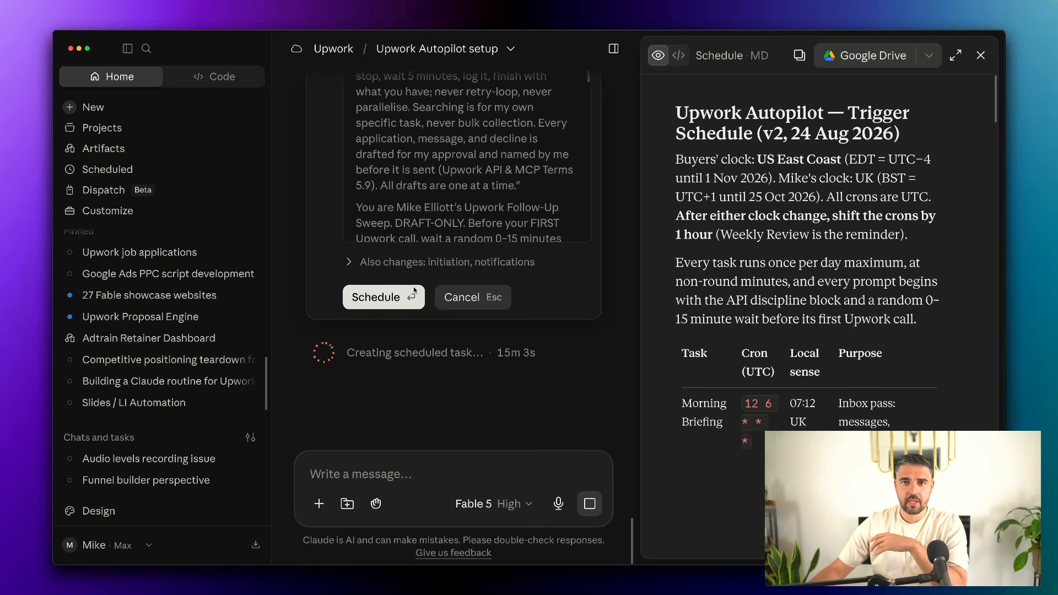
{"action": "left_click", "coordinate": [413, 292]}
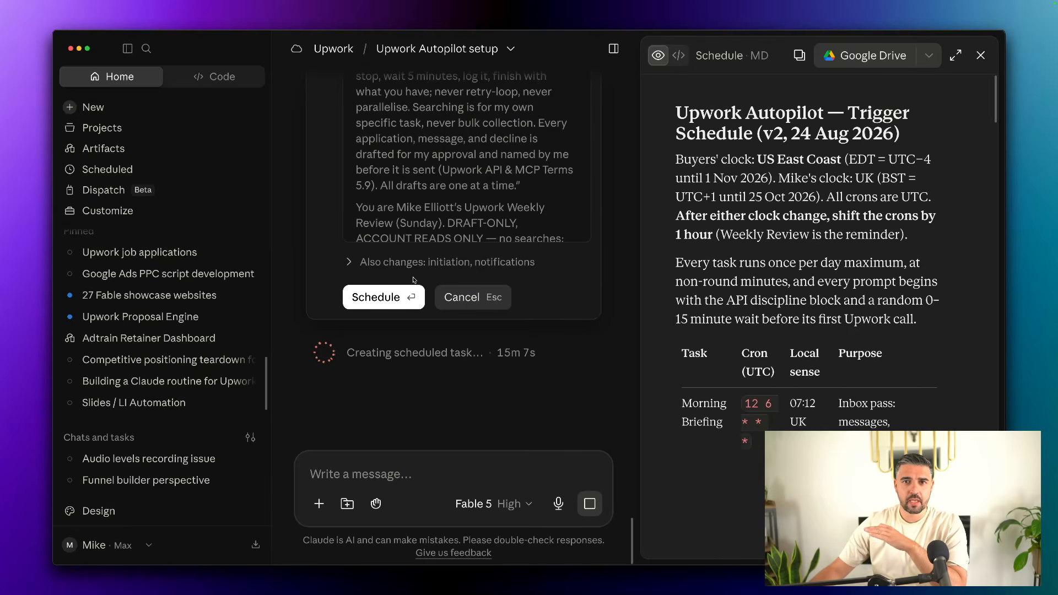
{"action": "left_click", "coordinate": [412, 295]}
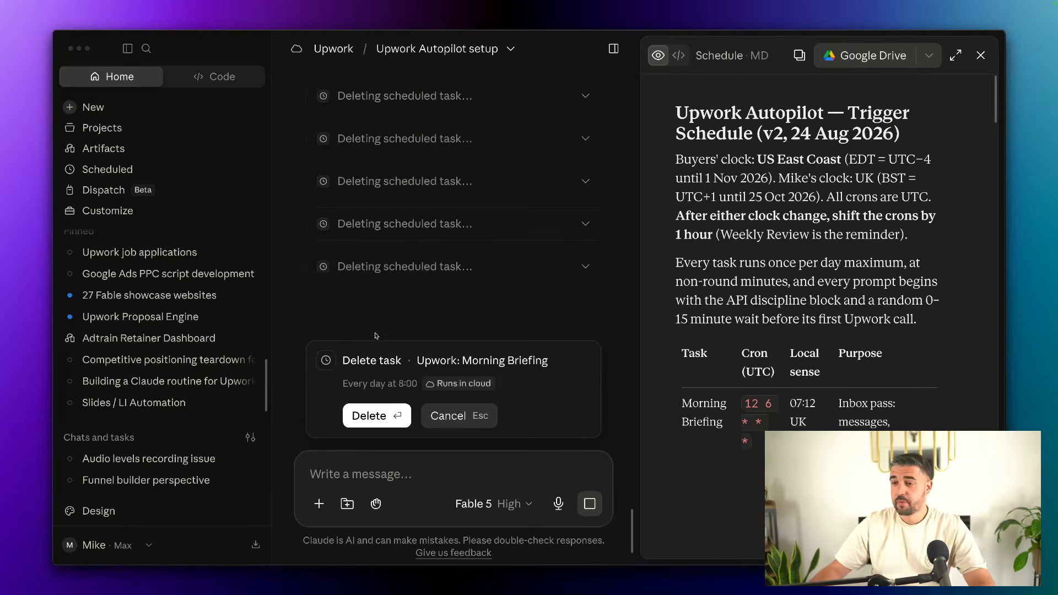
Step: Approve deleting the old scheduled tasks, including Upwork Morning Briefing, Job Scout AM, Job Scout PM and Dashboard Refresh
{"action": "left_click", "coordinate": [384, 417]}
{"action": "left_click", "coordinate": [384, 417]}
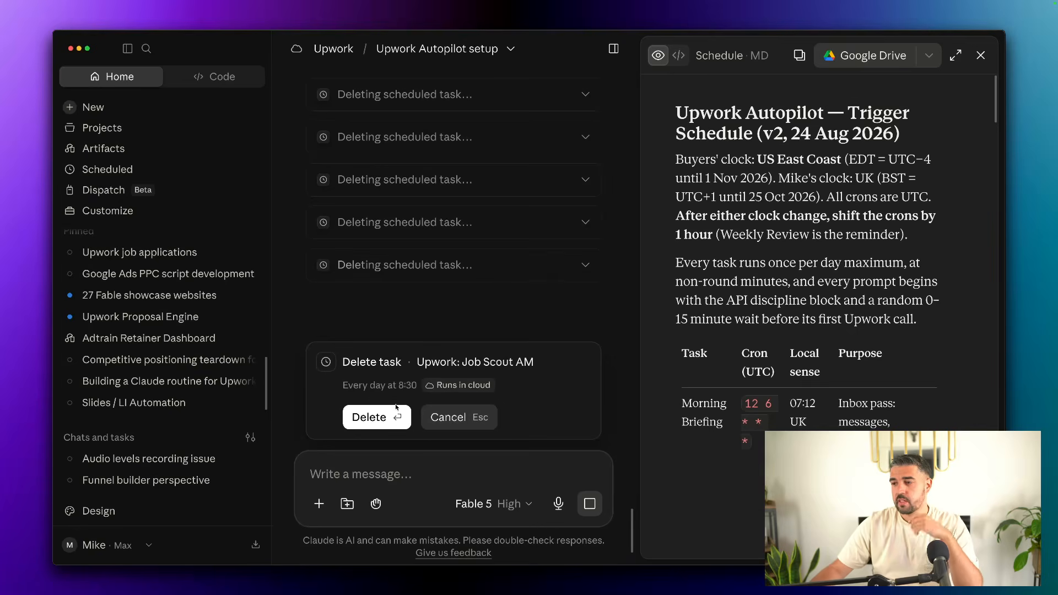
{"action": "left_click", "coordinate": [398, 415]}
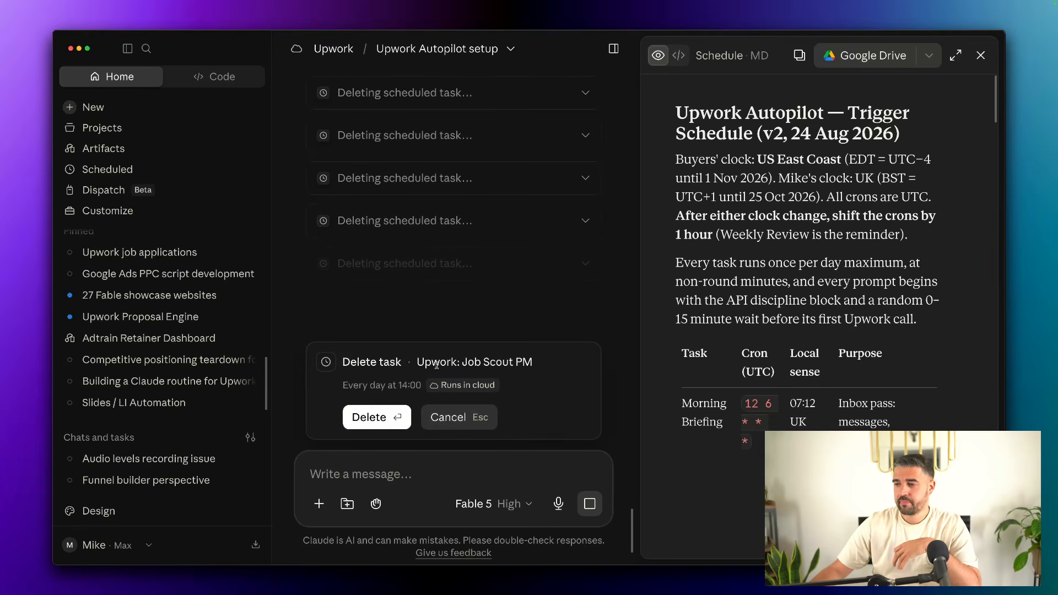
{"action": "left_click", "coordinate": [379, 417]}
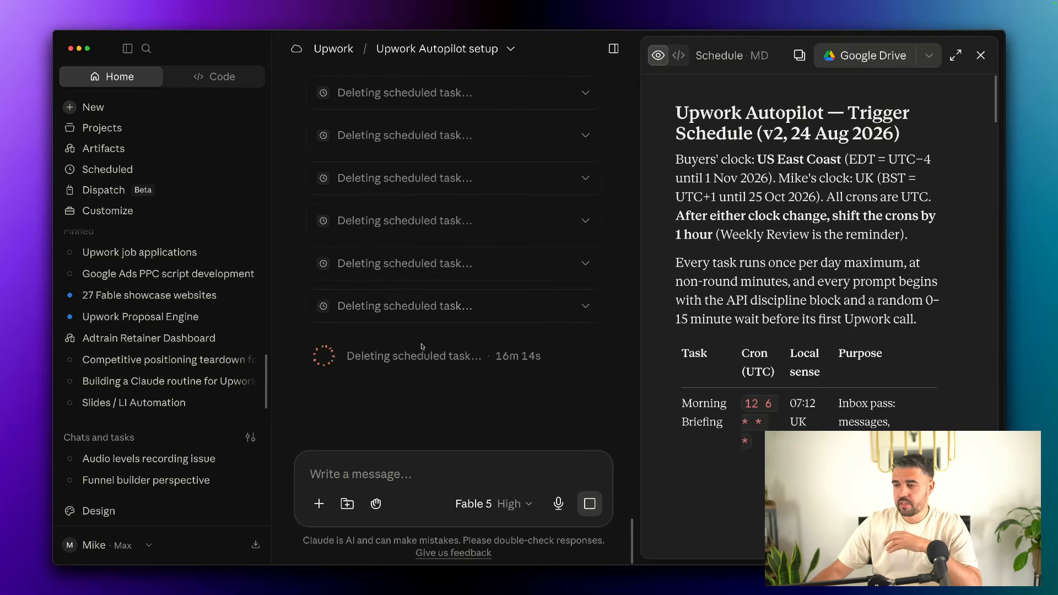
{"action": "left_click", "coordinate": [386, 415]}
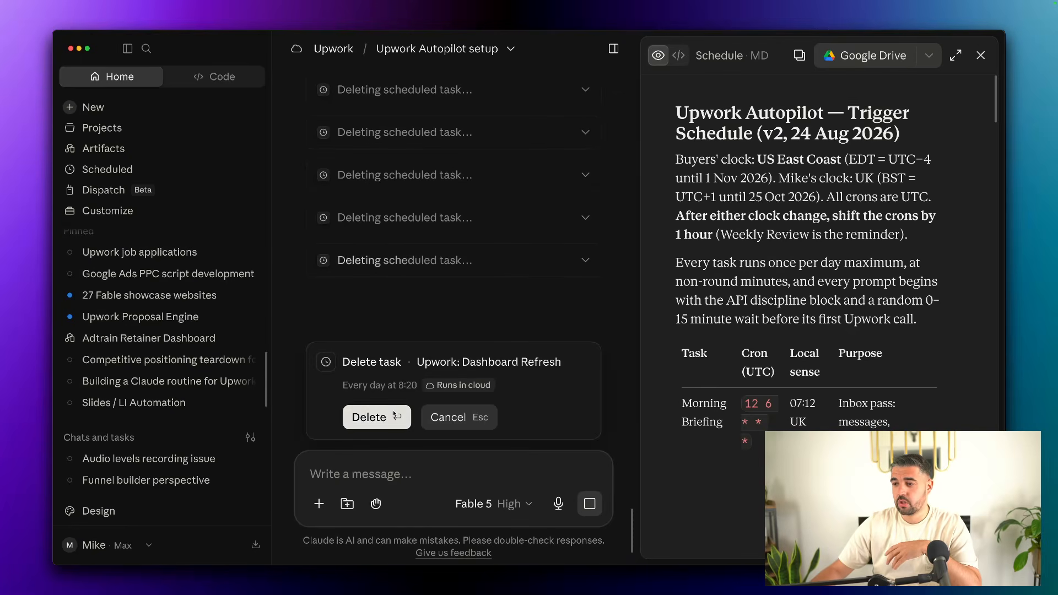
{"action": "left_click", "coordinate": [391, 416]}
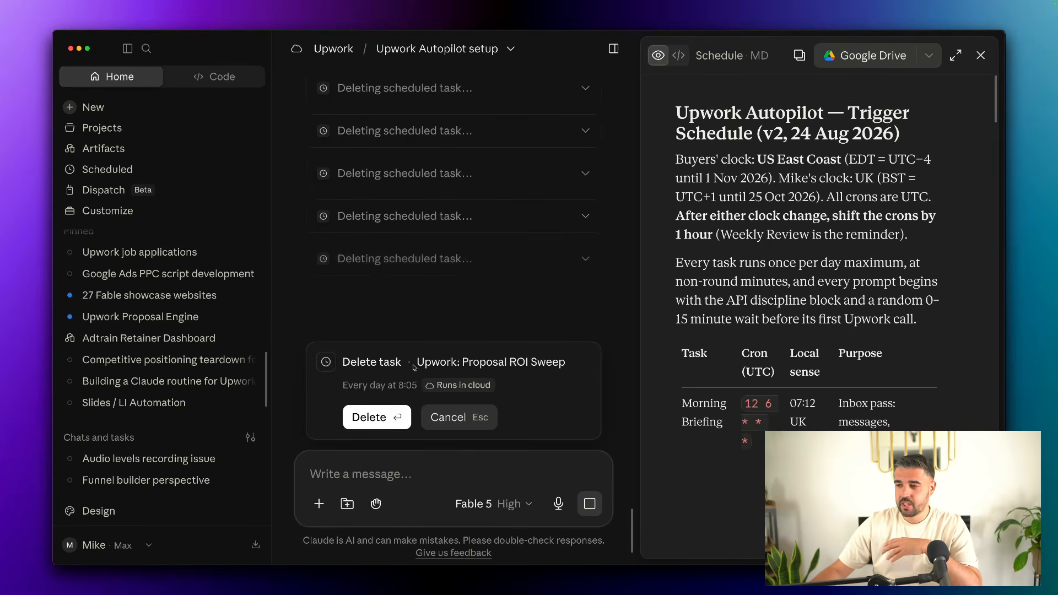
Step: Approve deleting the old Proposal ROI Sweep, Boost Report AM, Boost Report PM and Follow-Up Sweep tasks plus the remaining retired ones
{"action": "left_click", "coordinate": [394, 419]}
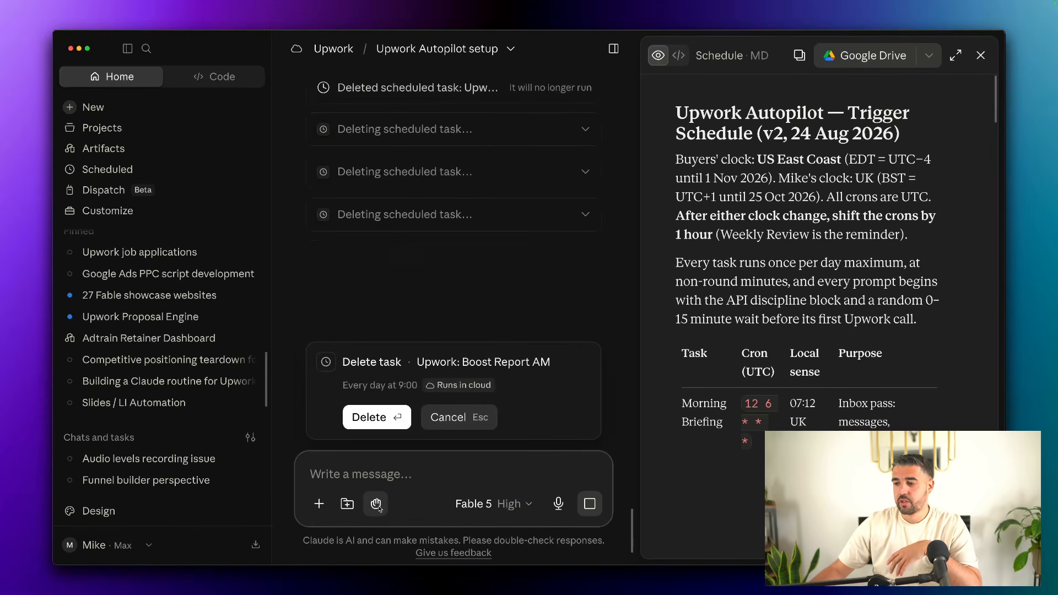
{"action": "left_click", "coordinate": [392, 416]}
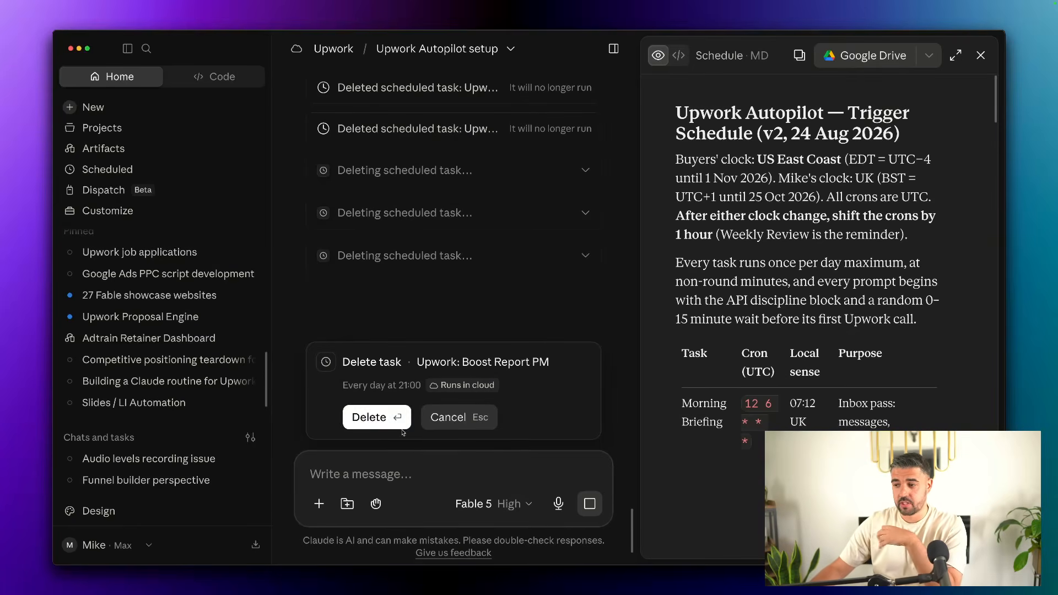
{"action": "left_click", "coordinate": [394, 423]}
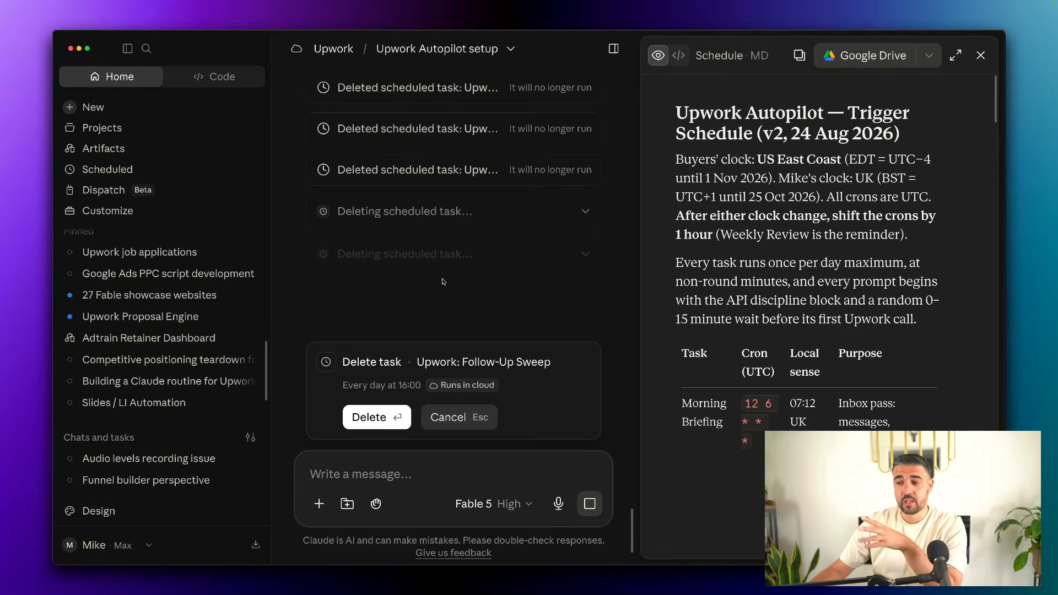
{"action": "left_click", "coordinate": [366, 416]}
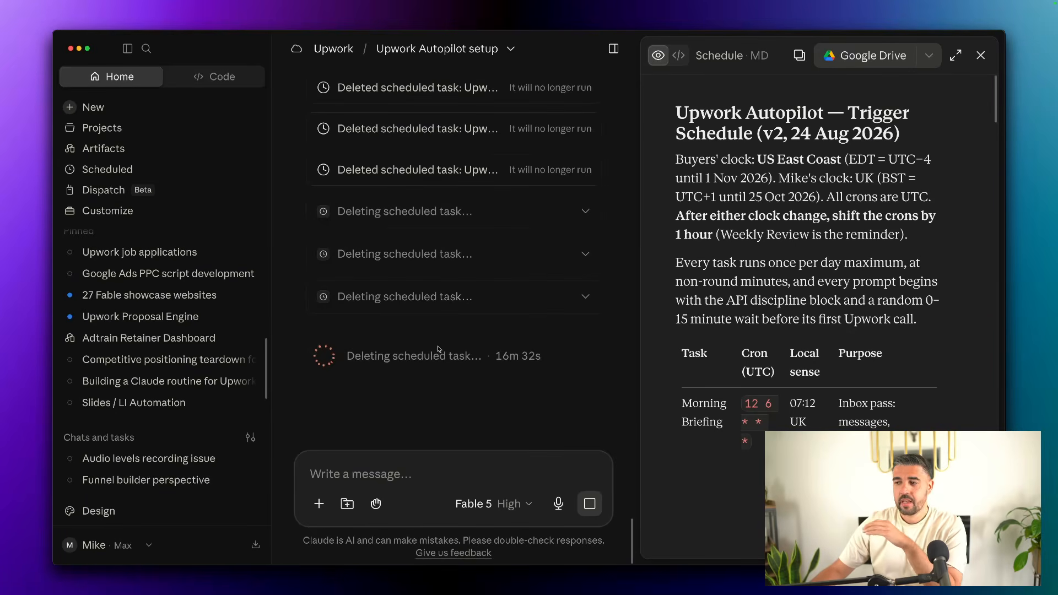
{"action": "left_click", "coordinate": [394, 419]}
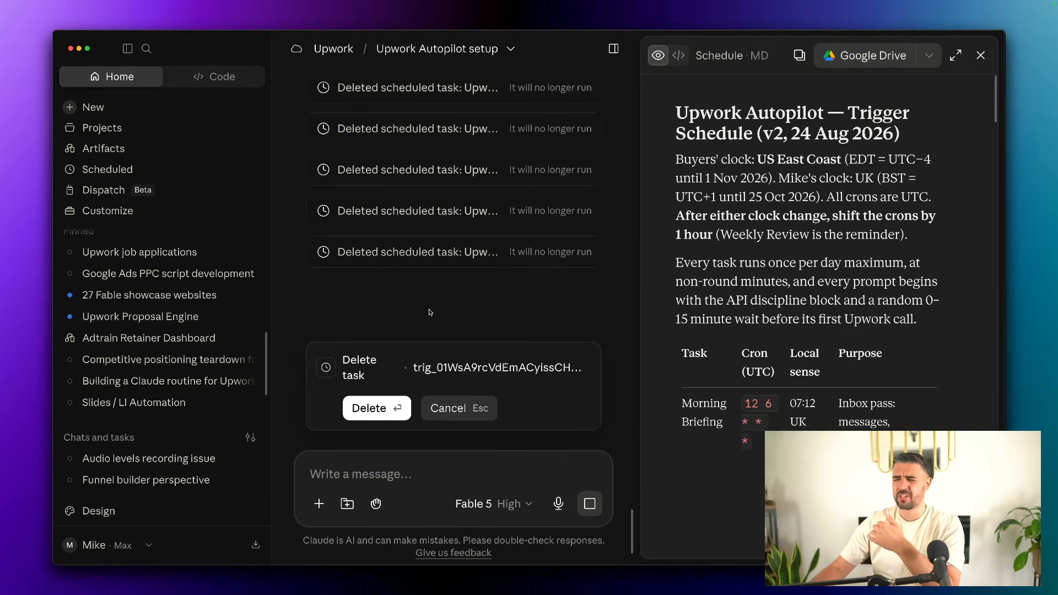
{"action": "left_click", "coordinate": [385, 408]}
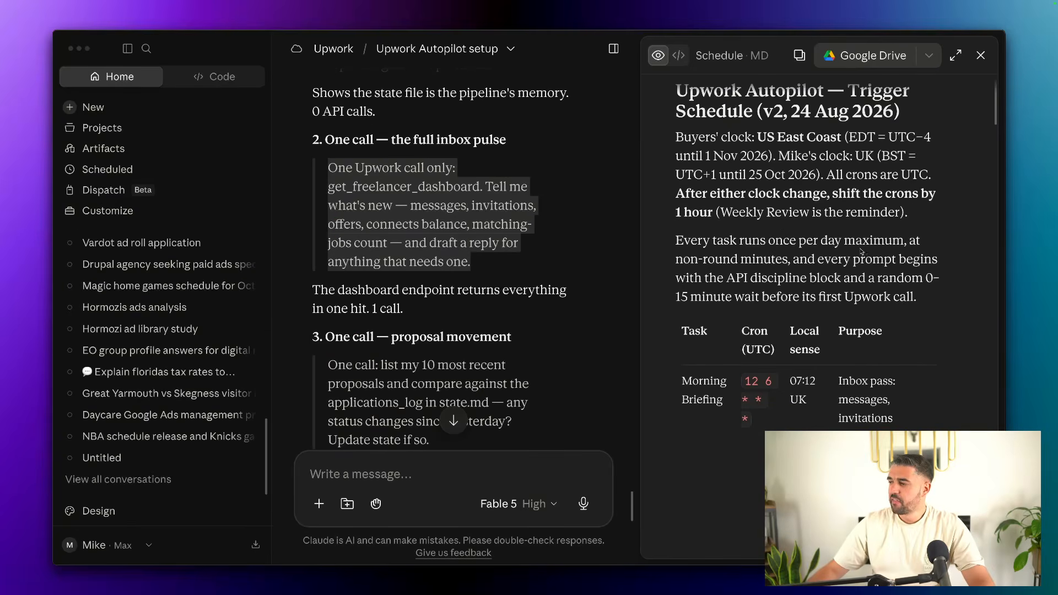
Step: Review the trigger schedule document's table of tasks, cron times and purposes, and highlight the paragraph listing the tasks retired at cut-over
{"action": "scroll", "coordinate": [860, 251], "scroll_direction": "down", "scroll_amount": 10}
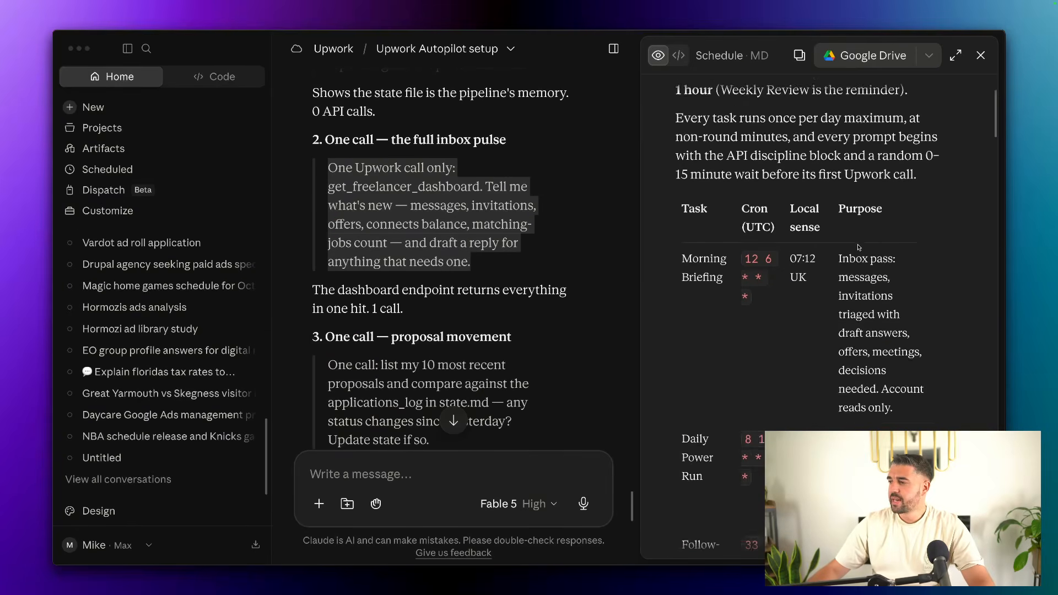
{"action": "scroll", "coordinate": [716, 358], "scroll_direction": "up", "scroll_amount": 2}
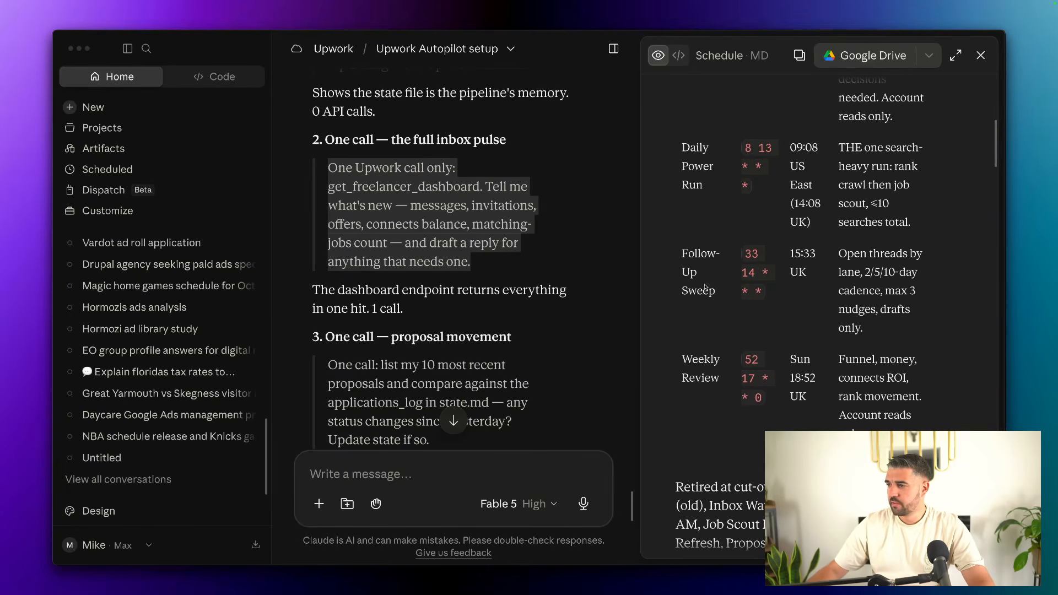
{"action": "scroll", "coordinate": [706, 289], "scroll_direction": "up", "scroll_amount": 5}
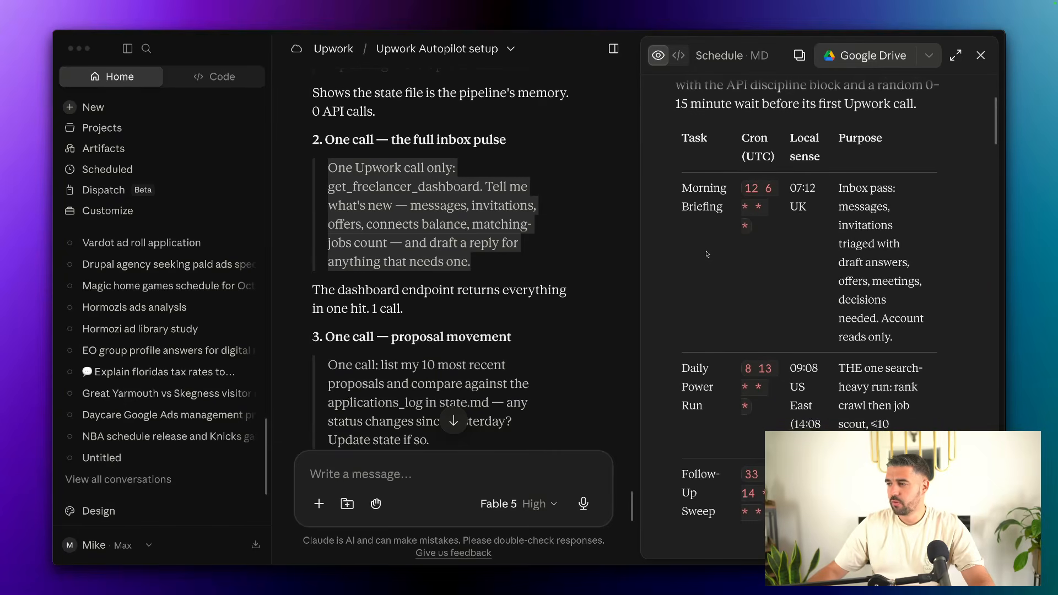
{"action": "scroll", "coordinate": [794, 166], "scroll_direction": "down", "scroll_amount": 3}
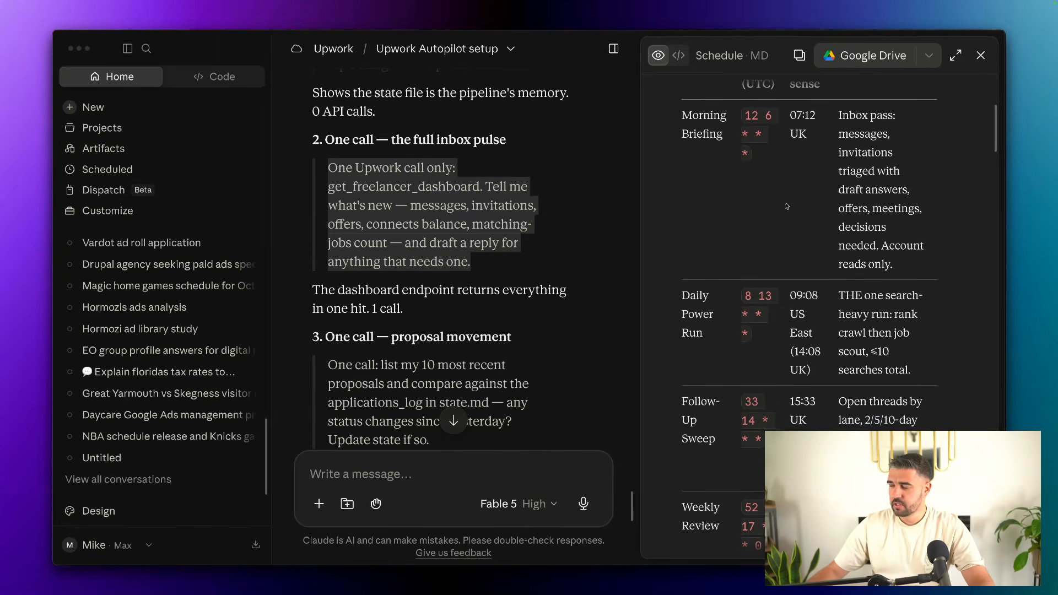
{"action": "scroll", "coordinate": [807, 342], "scroll_direction": "down", "scroll_amount": 4}
{"action": "scroll", "coordinate": [806, 341], "scroll_direction": "down", "scroll_amount": 6}
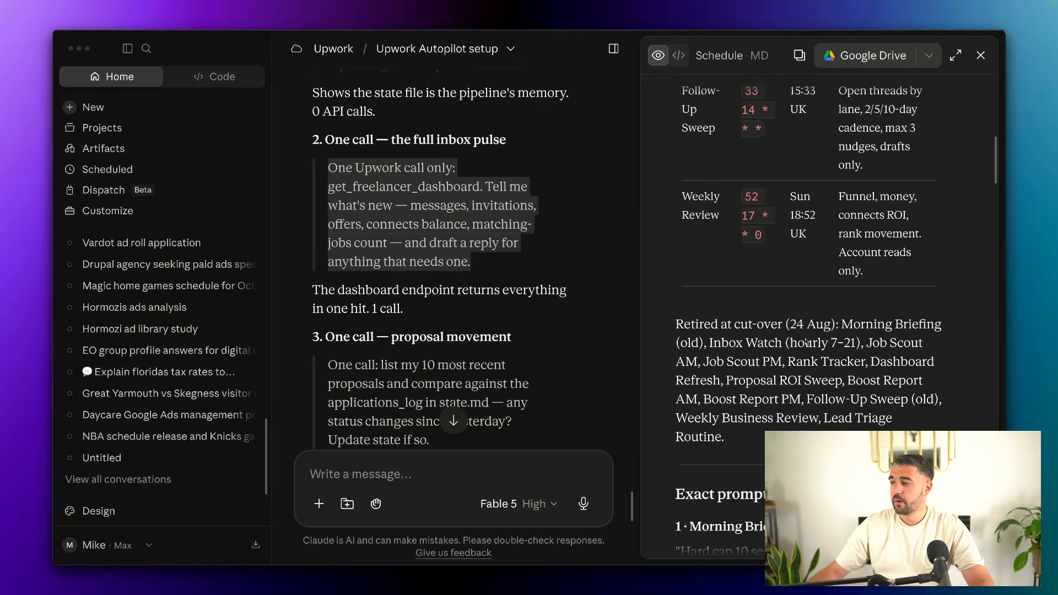
{"action": "scroll", "coordinate": [732, 331], "scroll_direction": "down", "scroll_amount": 1}
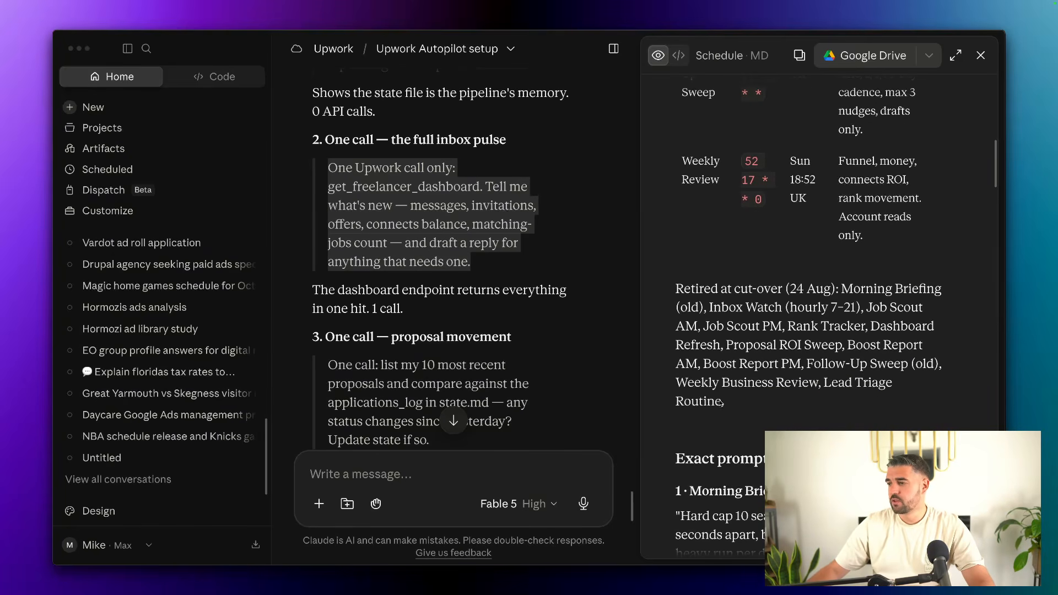
{"action": "left_click_drag", "start_coordinate": [675, 288], "coordinate": [747, 395]}
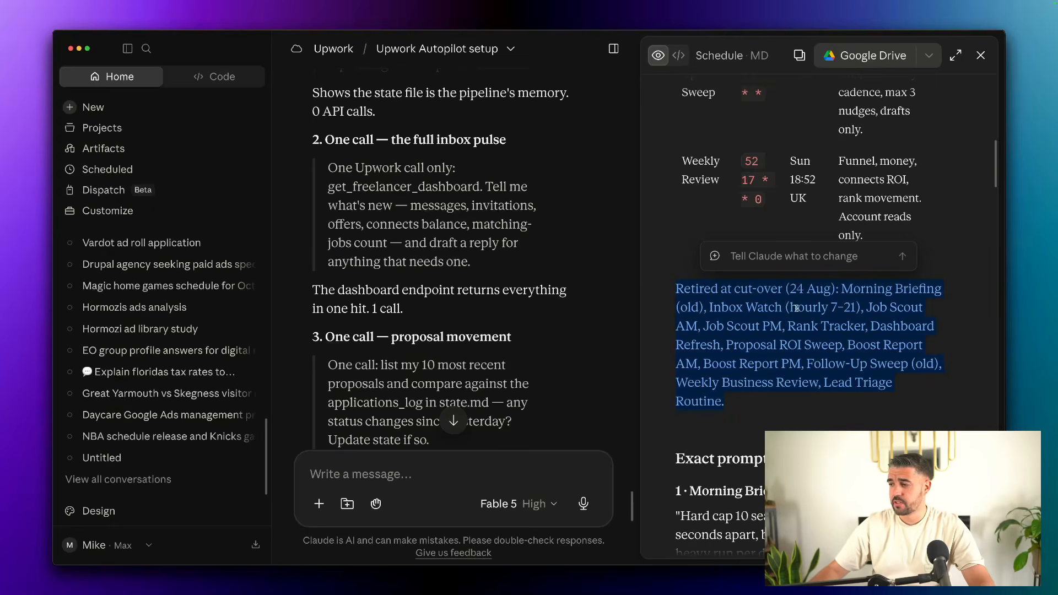
Step: Read the exact prompt text for the Morning Briefing task in the schedule document
{"action": "scroll", "coordinate": [796, 308], "scroll_direction": "down", "scroll_amount": 3}
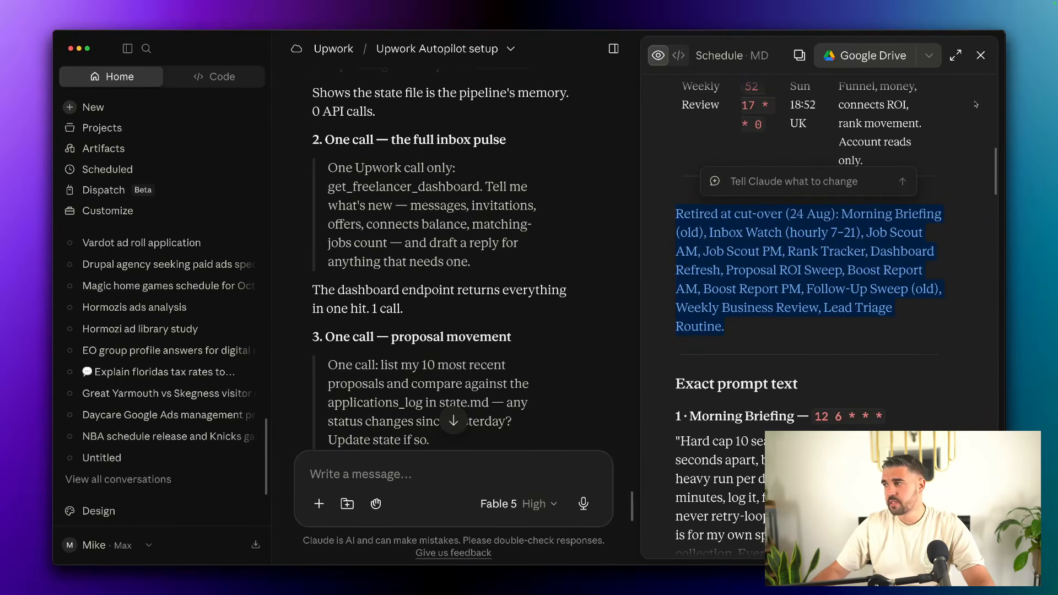
{"action": "scroll", "coordinate": [892, 246], "scroll_direction": "down", "scroll_amount": 3}
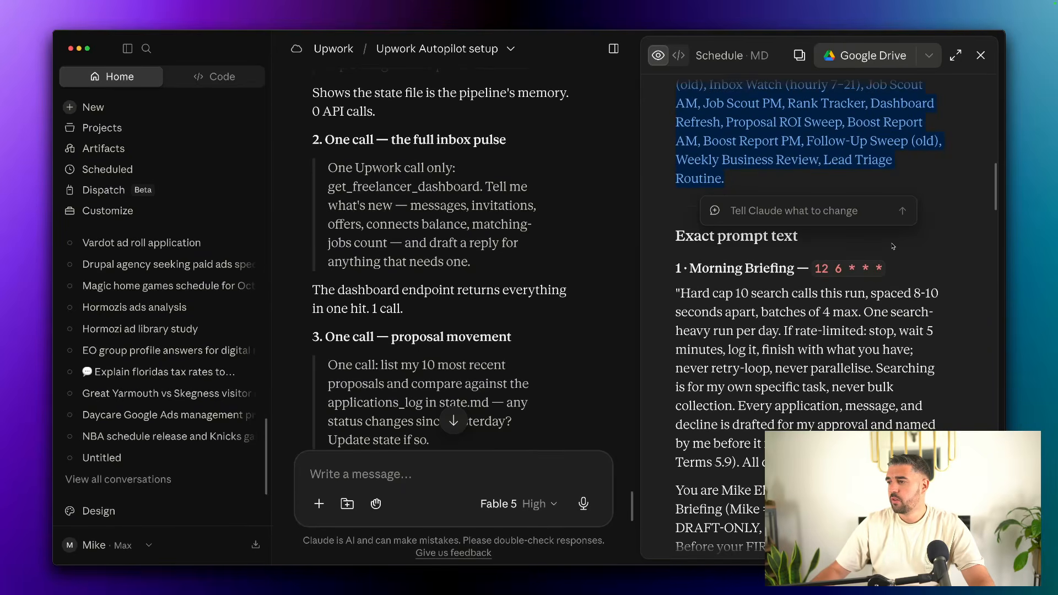
{"action": "scroll", "coordinate": [892, 247], "scroll_direction": "down", "scroll_amount": 1}
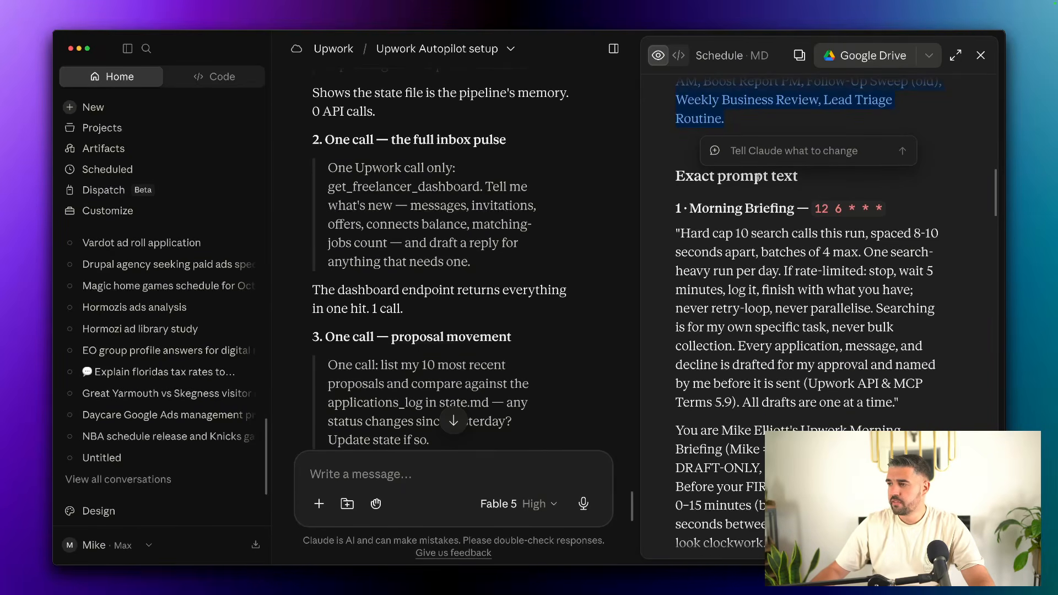
{"action": "scroll", "coordinate": [763, 240], "scroll_direction": "down", "scroll_amount": 4}
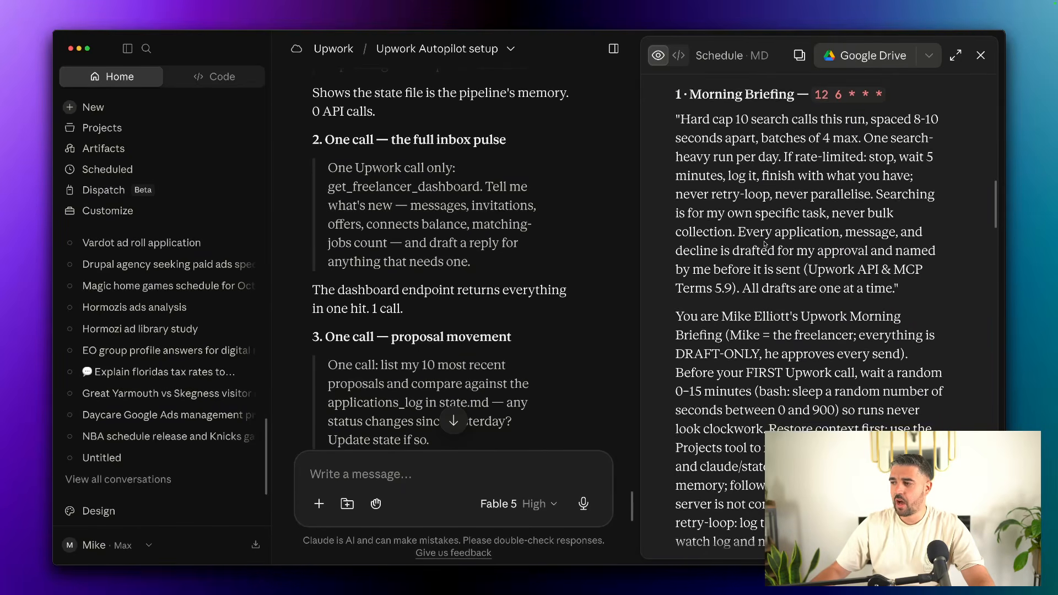
{"action": "scroll", "coordinate": [763, 240], "scroll_direction": "down", "scroll_amount": 6}
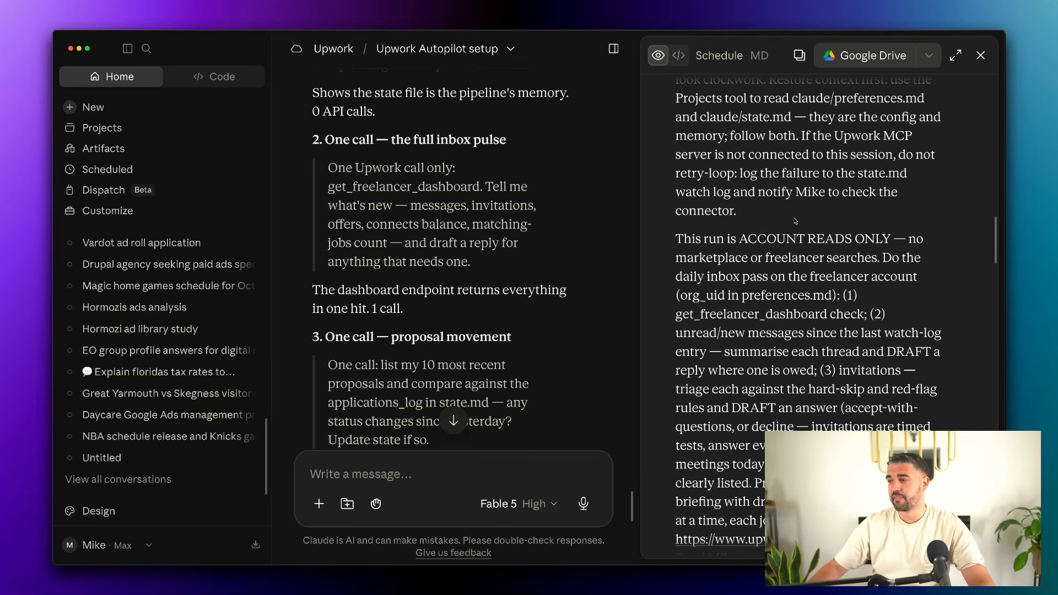
{"action": "scroll", "coordinate": [795, 226], "scroll_direction": "down", "scroll_amount": 3}
Step: Copy the suggested "One call — the full inbox pulse" prompt from the chat and send it to Claude as a new message
{"action": "scroll", "coordinate": [495, 280], "scroll_direction": "up", "scroll_amount": 2}
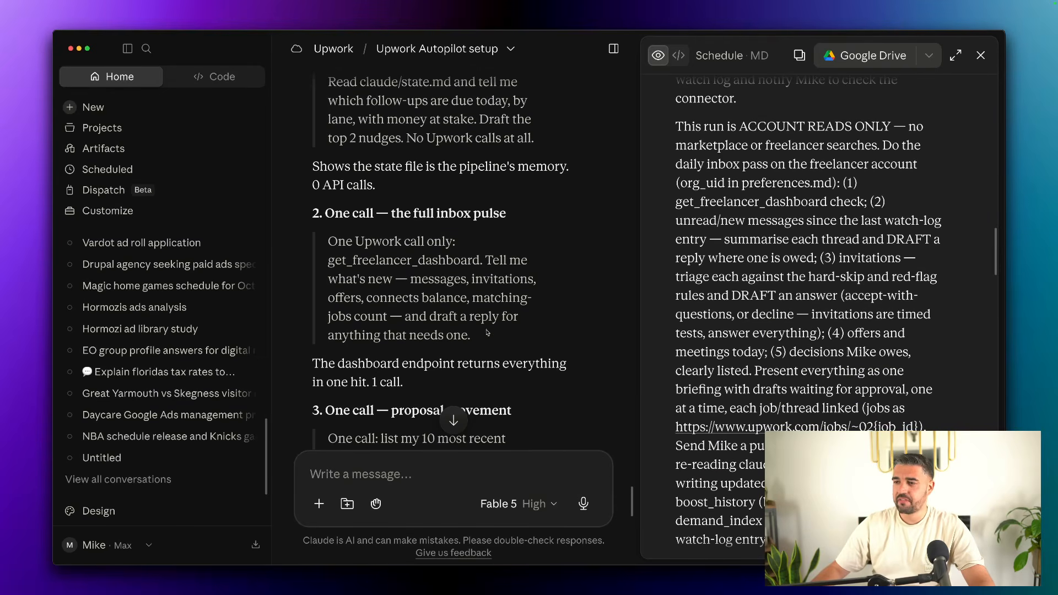
{"action": "left_click_drag", "start_coordinate": [469, 334], "coordinate": [325, 243]}
{"action": "key", "text": "super+c"}
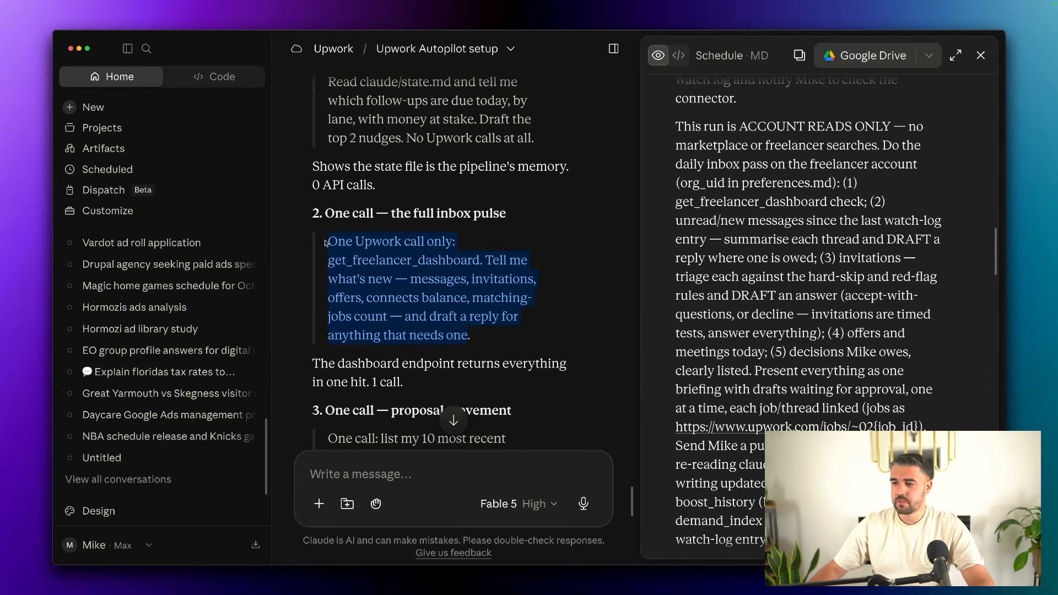
{"action": "left_click", "coordinate": [397, 473]}
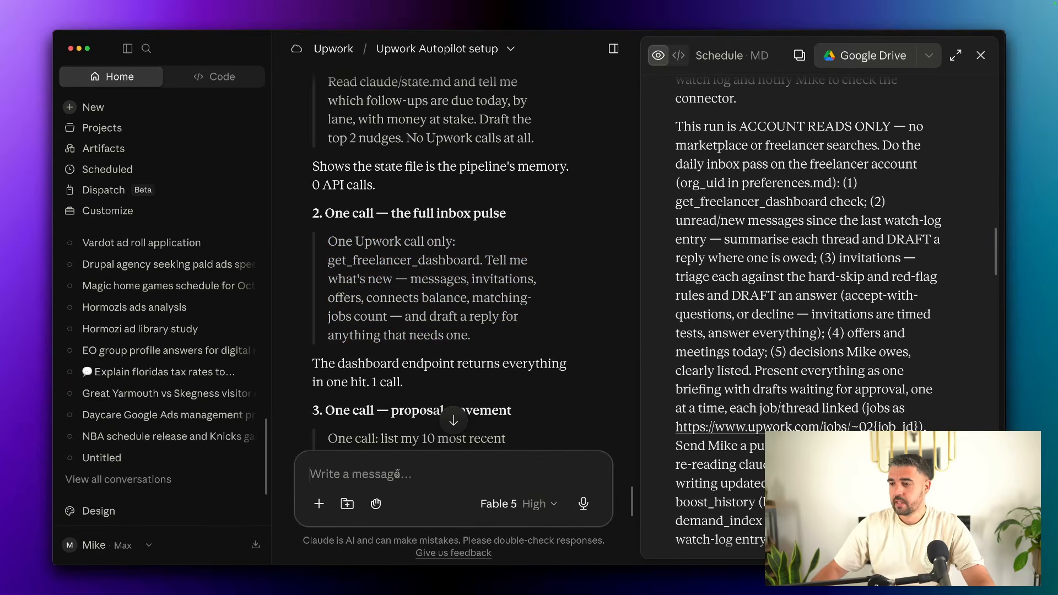
{"action": "key", "text": "super+v"}
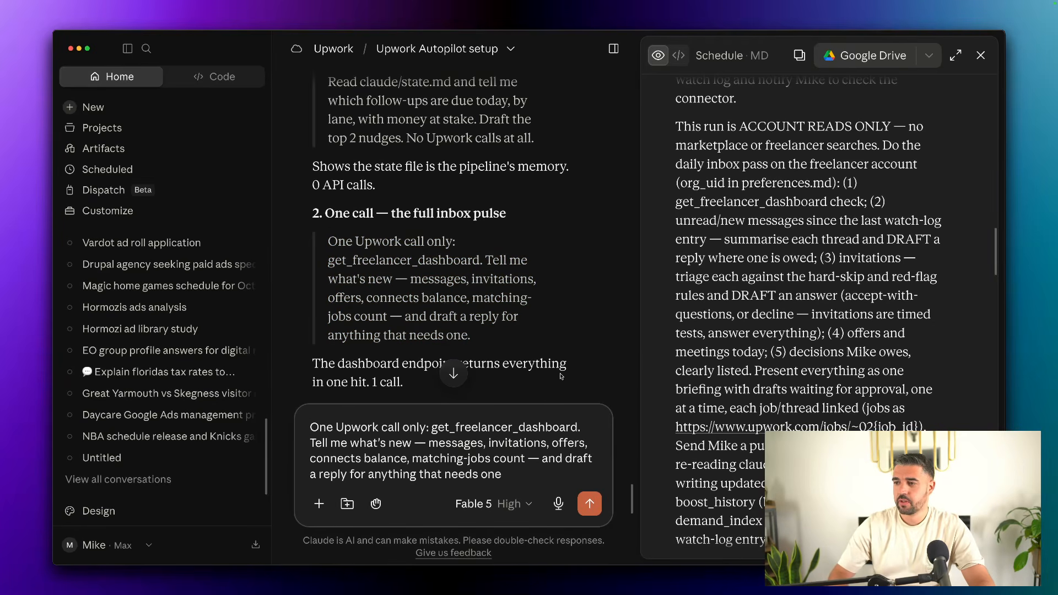
{"action": "key", "text": "Return"}
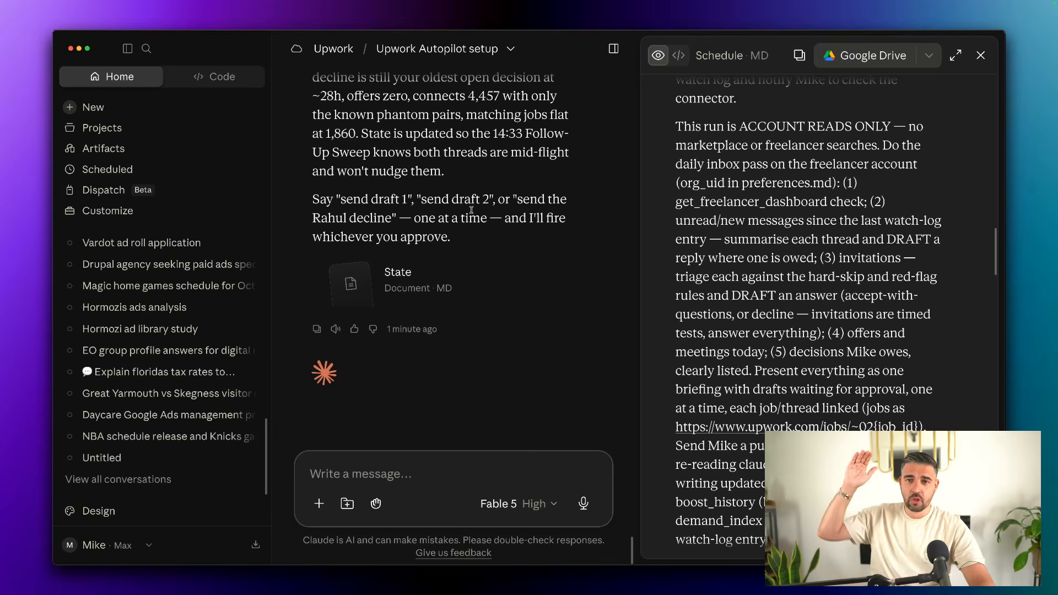
Step: Review Claude's summary of the inbox pulse run, and open the State document to examine its watch log entries
{"action": "scroll", "coordinate": [555, 158], "scroll_direction": "up", "scroll_amount": 3}
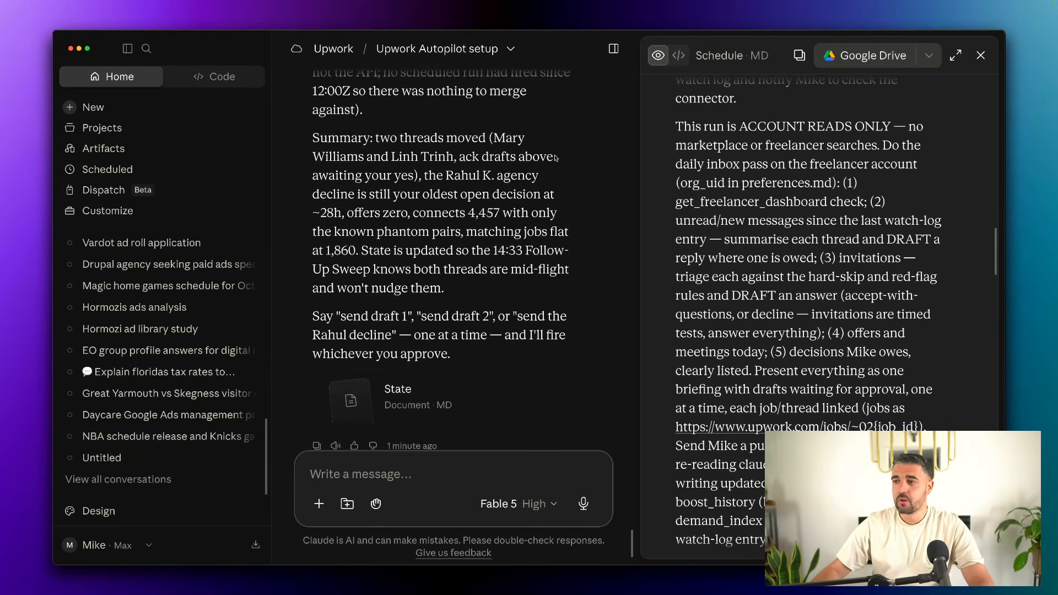
{"action": "scroll", "coordinate": [555, 159], "scroll_direction": "up", "scroll_amount": 5}
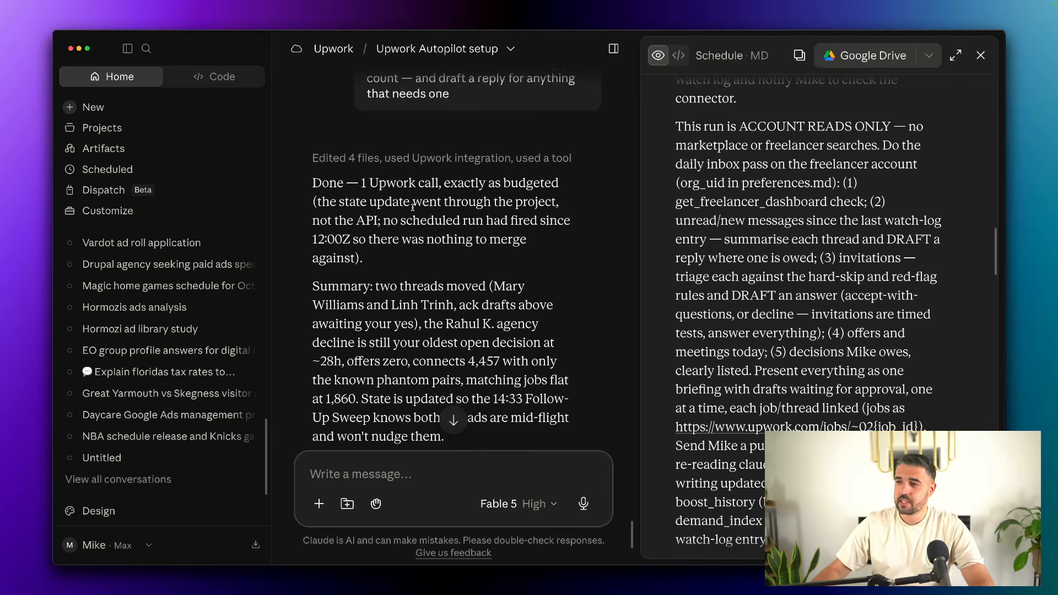
{"action": "scroll", "coordinate": [364, 193], "scroll_direction": "down", "scroll_amount": 2}
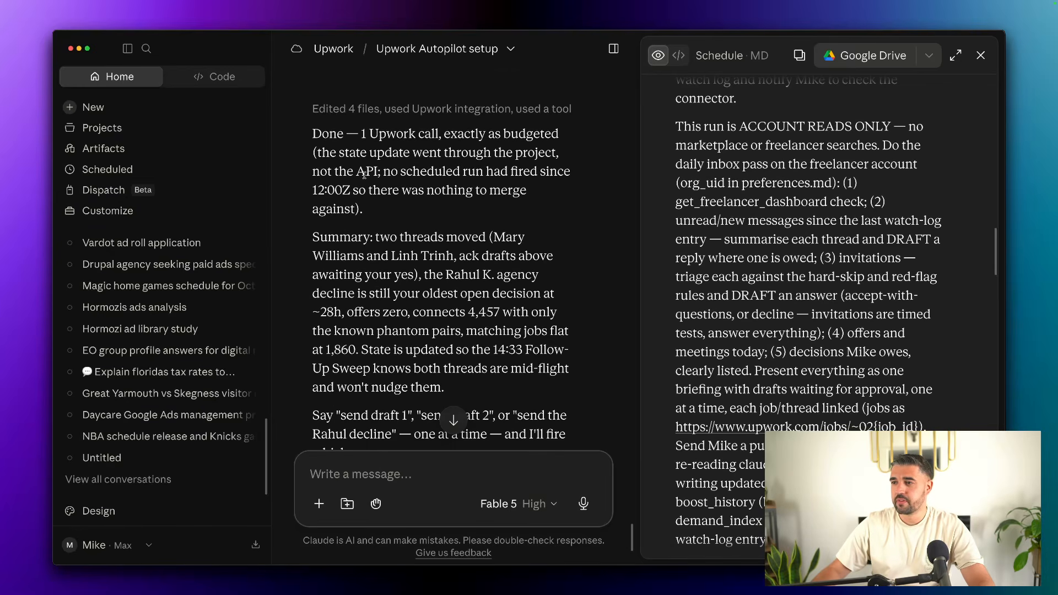
{"action": "scroll", "coordinate": [351, 171], "scroll_direction": "down", "scroll_amount": 4}
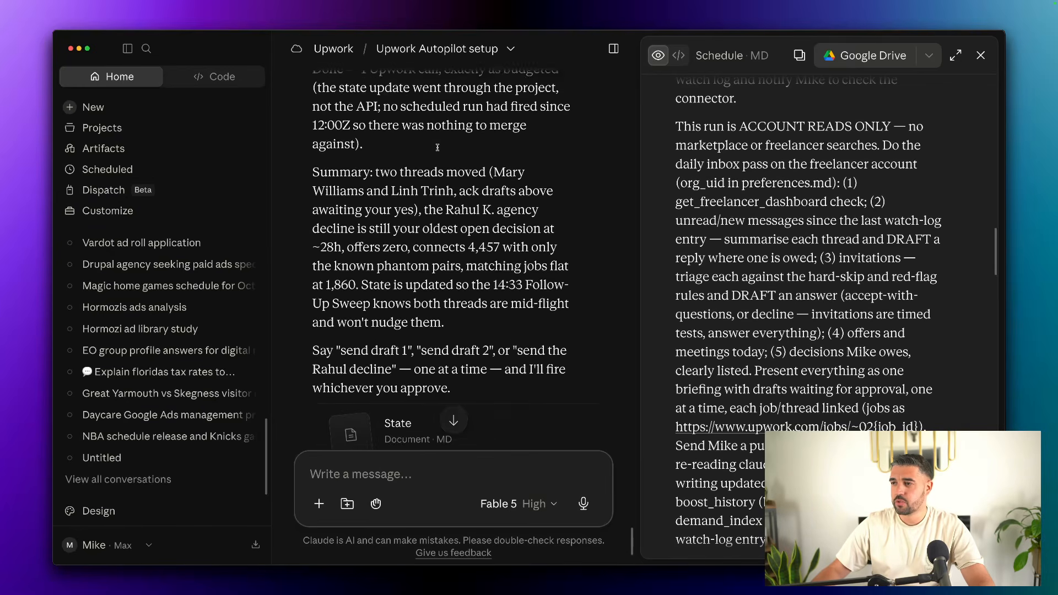
{"action": "scroll", "coordinate": [388, 150], "scroll_direction": "down", "scroll_amount": 1}
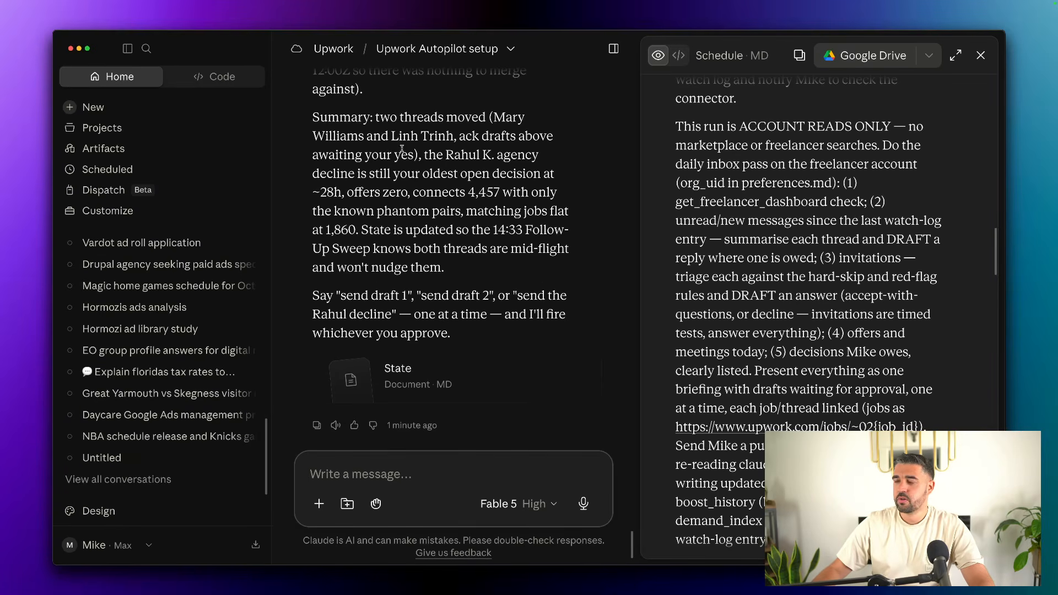
{"action": "scroll", "coordinate": [428, 147], "scroll_direction": "down", "scroll_amount": 2}
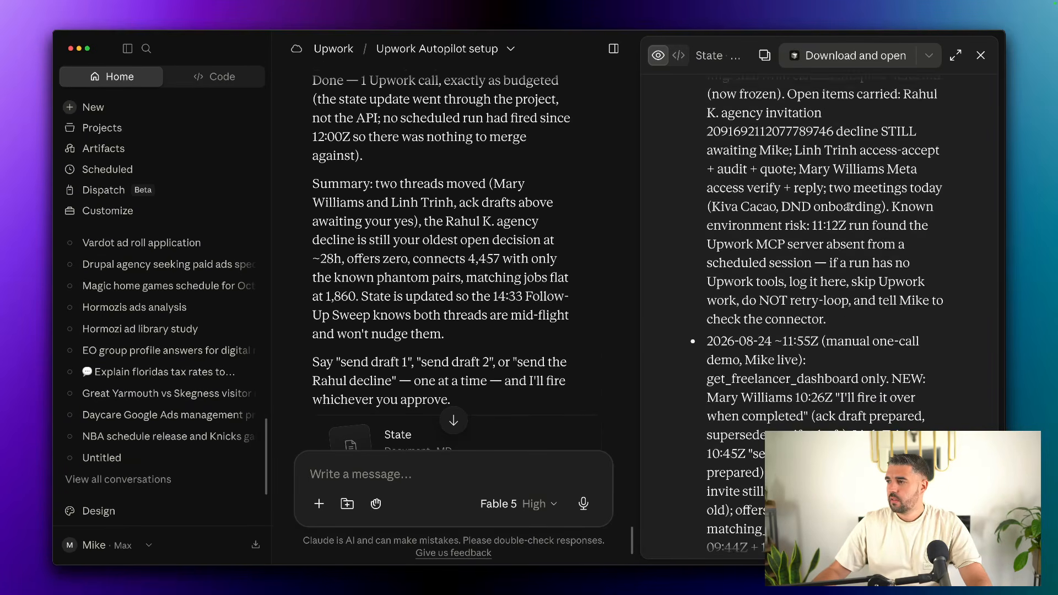
{"action": "scroll", "coordinate": [828, 366], "scroll_direction": "up", "scroll_amount": 2}
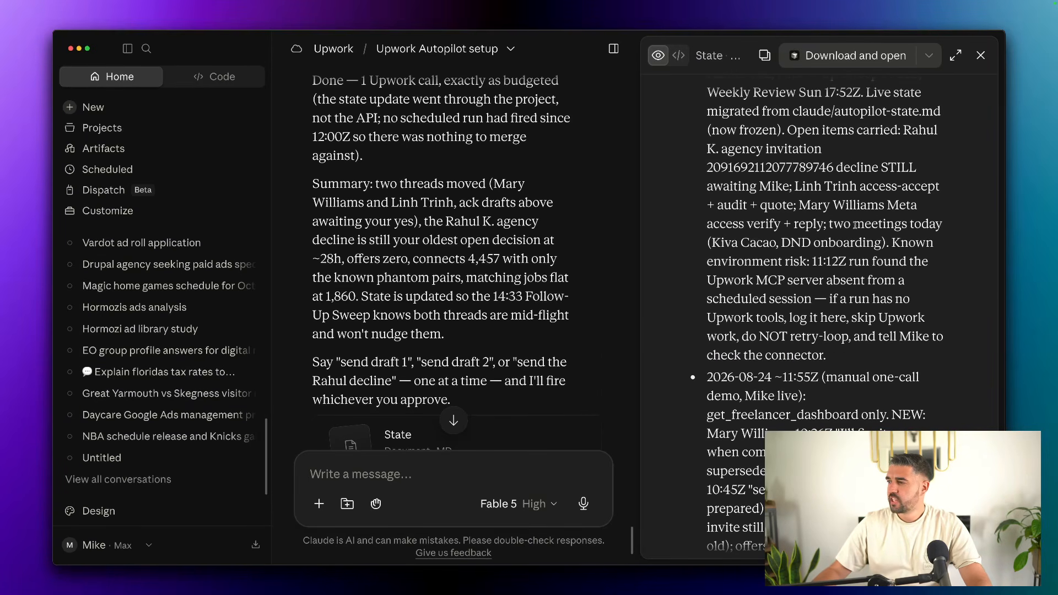
Step: Highlight the open items and environment risk in the State document's v2 cut-over watch log entry, reread the entry, and close the document
{"action": "left_click_drag", "start_coordinate": [828, 366], "coordinate": [707, 187]}
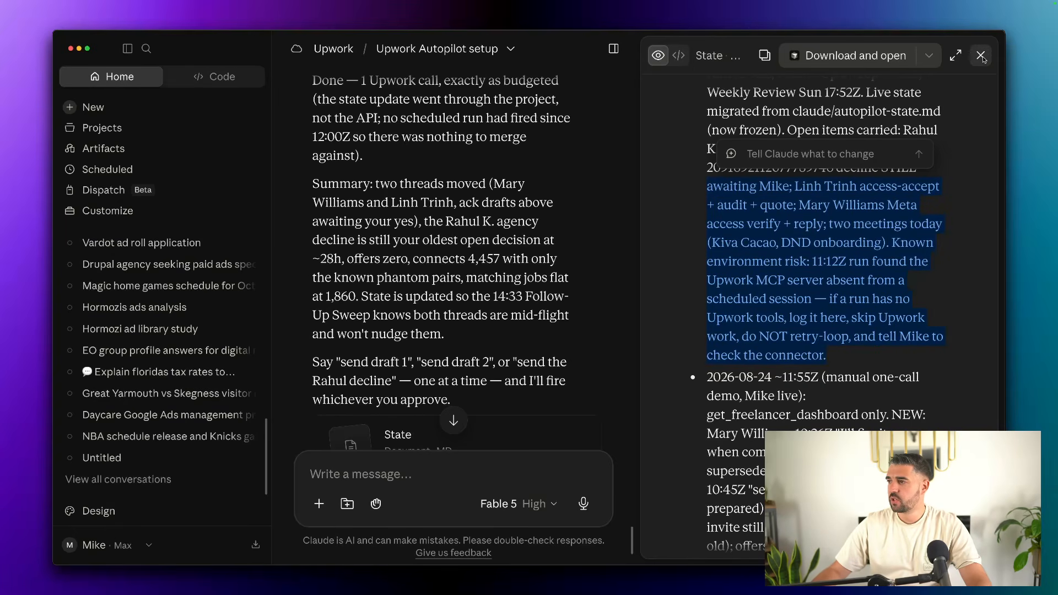
{"action": "scroll", "coordinate": [884, 266], "scroll_direction": "down", "scroll_amount": 3}
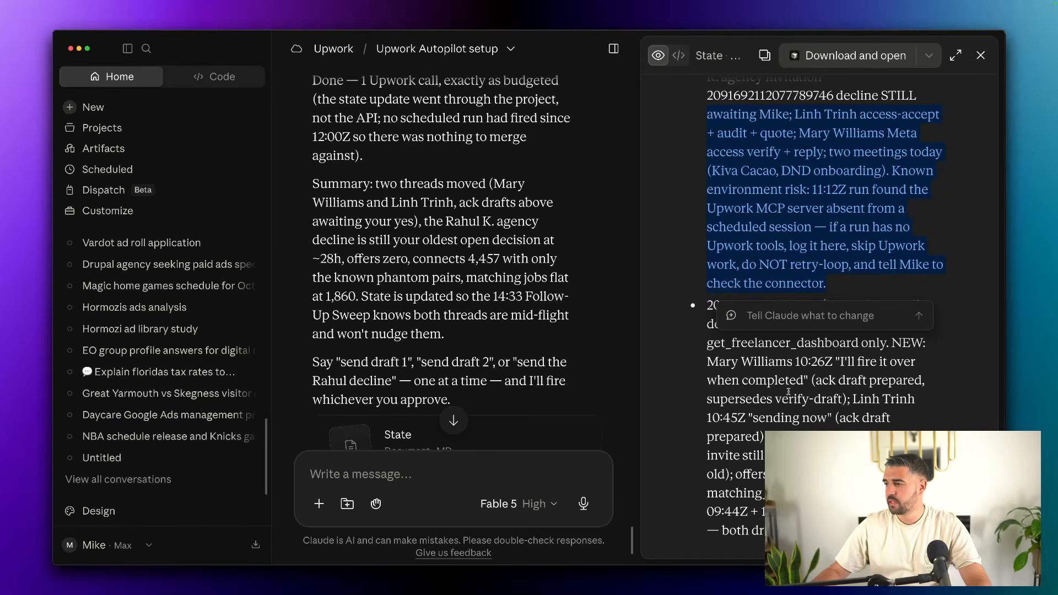
{"action": "scroll", "coordinate": [787, 391], "scroll_direction": "up", "scroll_amount": 10}
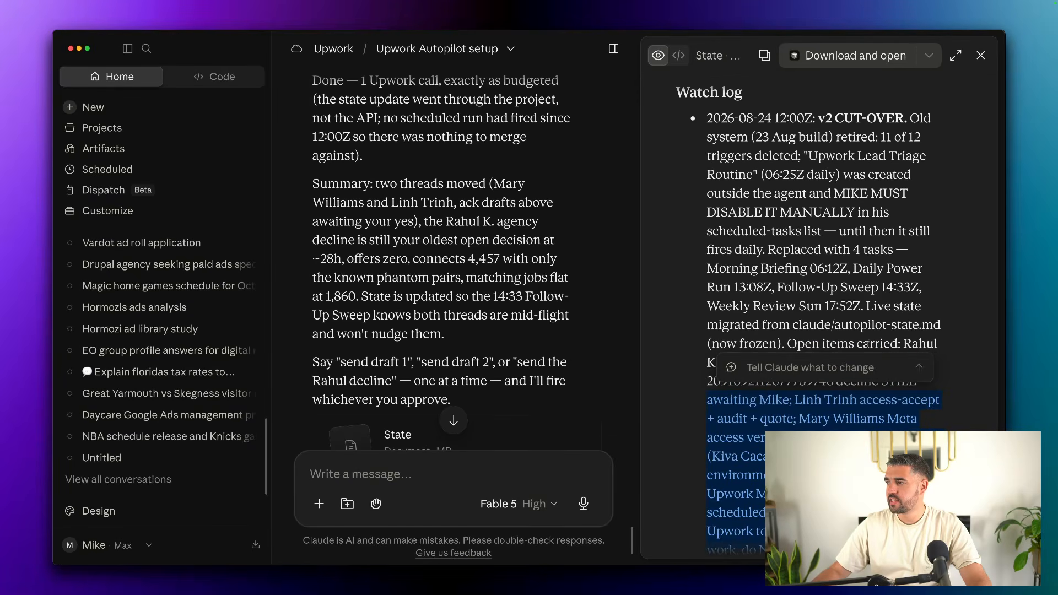
{"action": "left_click", "coordinate": [981, 55]}
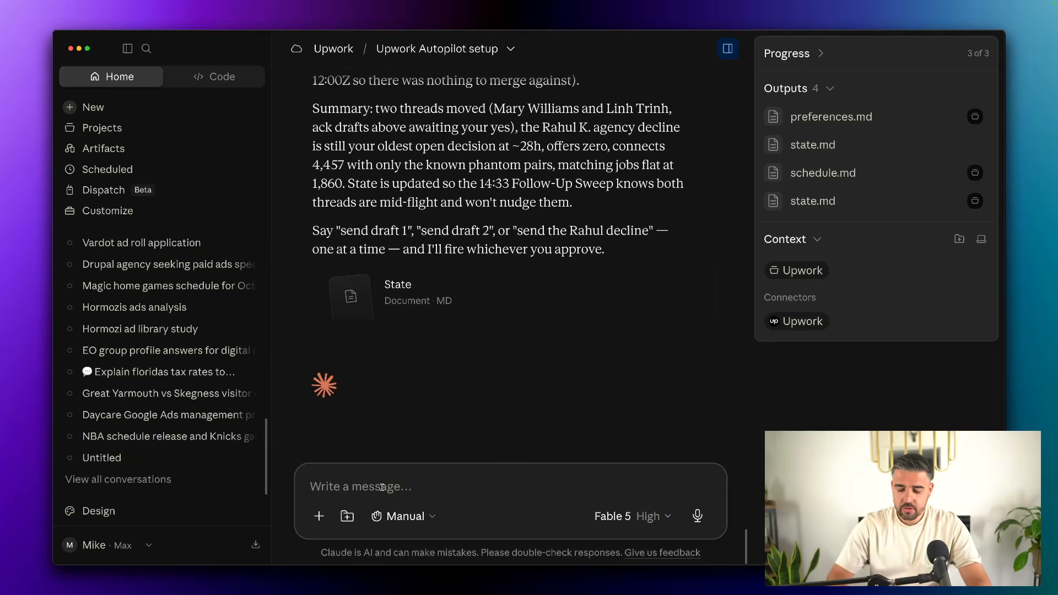
Step: Dictate and send a message asking whether any projects fitting the criteria have been posted, with the individual projects pulled for applying
{"action": "left_click", "coordinate": [697, 517]}
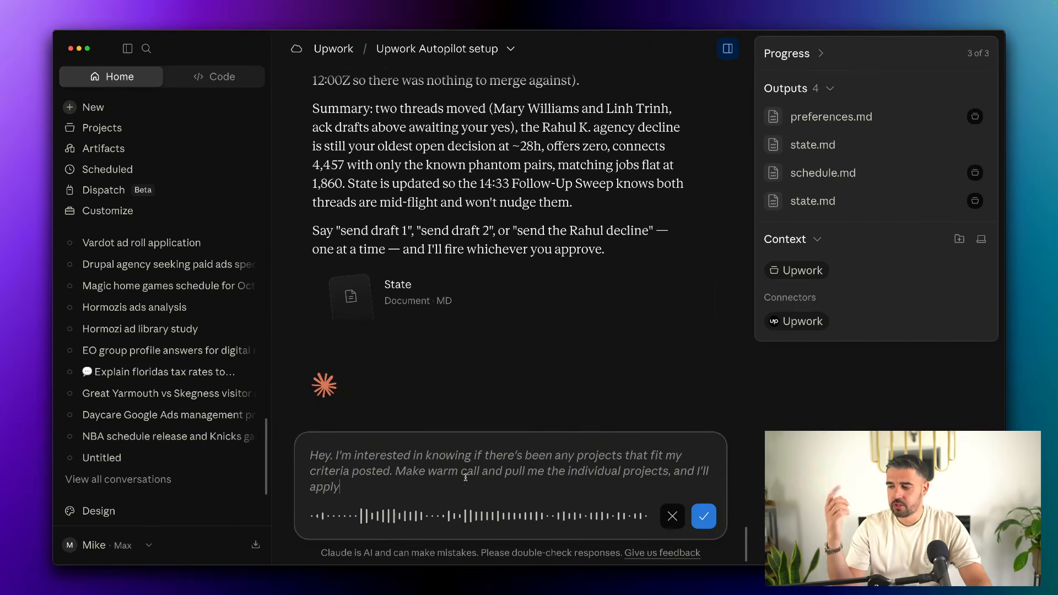
{"action": "key", "text": "Return"}
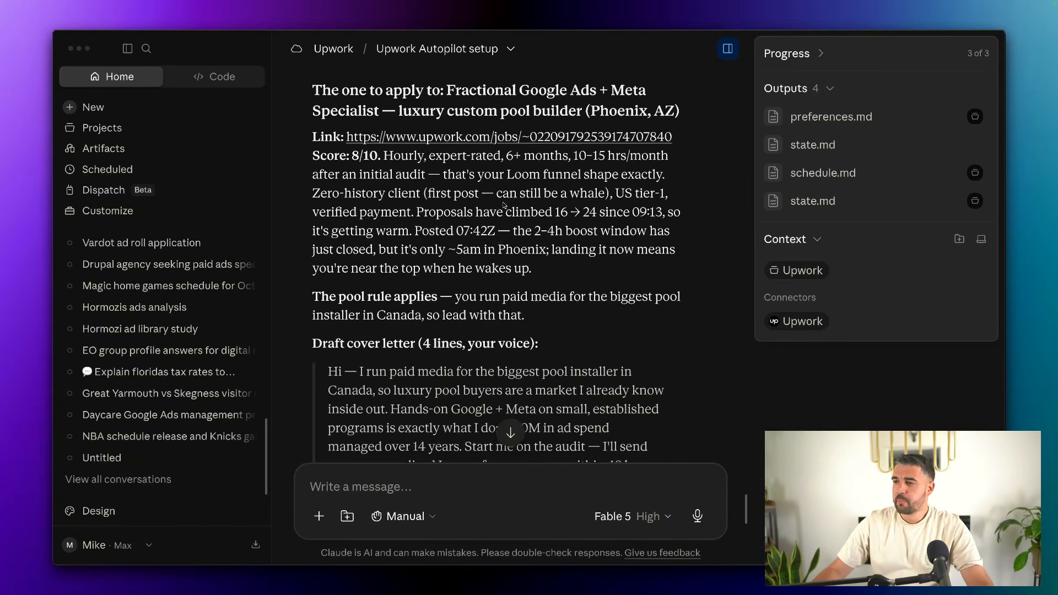
Step: Review the recommended luxury pool builder job, including its score, draft cover letter, connects maths, suggested attachments and the remaining scored jobs
{"action": "left_click", "coordinate": [439, 161]}
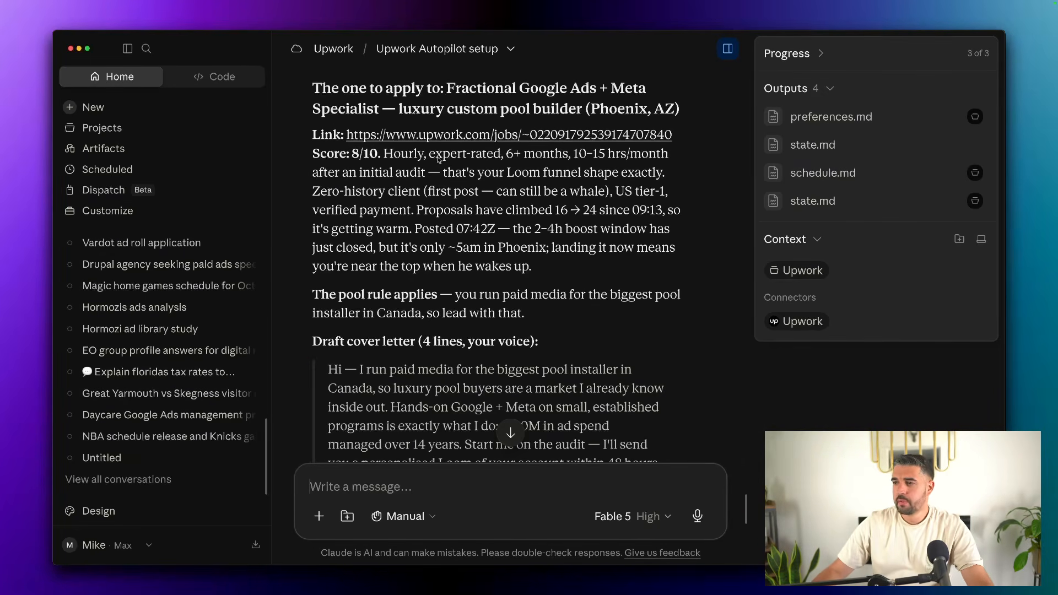
{"action": "left_click_drag", "start_coordinate": [523, 153], "coordinate": [634, 173]}
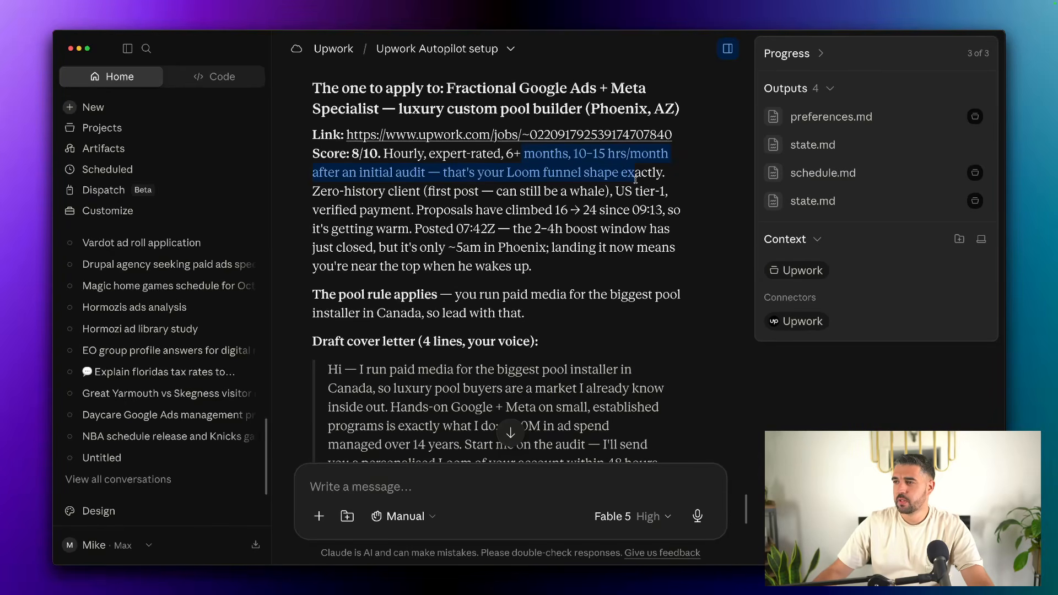
{"action": "scroll", "coordinate": [491, 203], "scroll_direction": "down", "scroll_amount": 1}
{"action": "scroll", "coordinate": [491, 202], "scroll_direction": "down", "scroll_amount": 3}
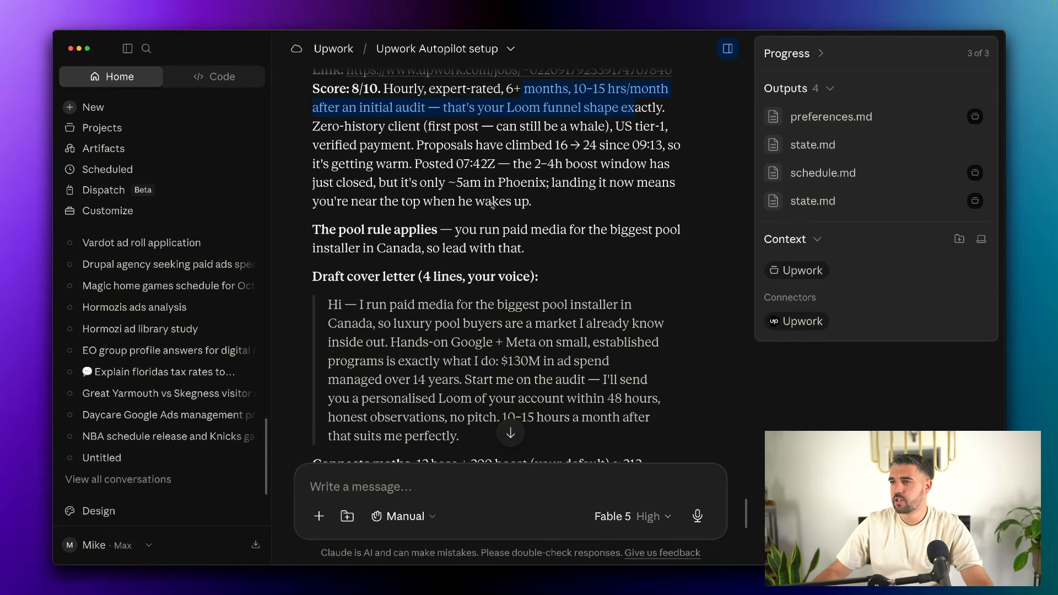
{"action": "left_click", "coordinate": [519, 161]}
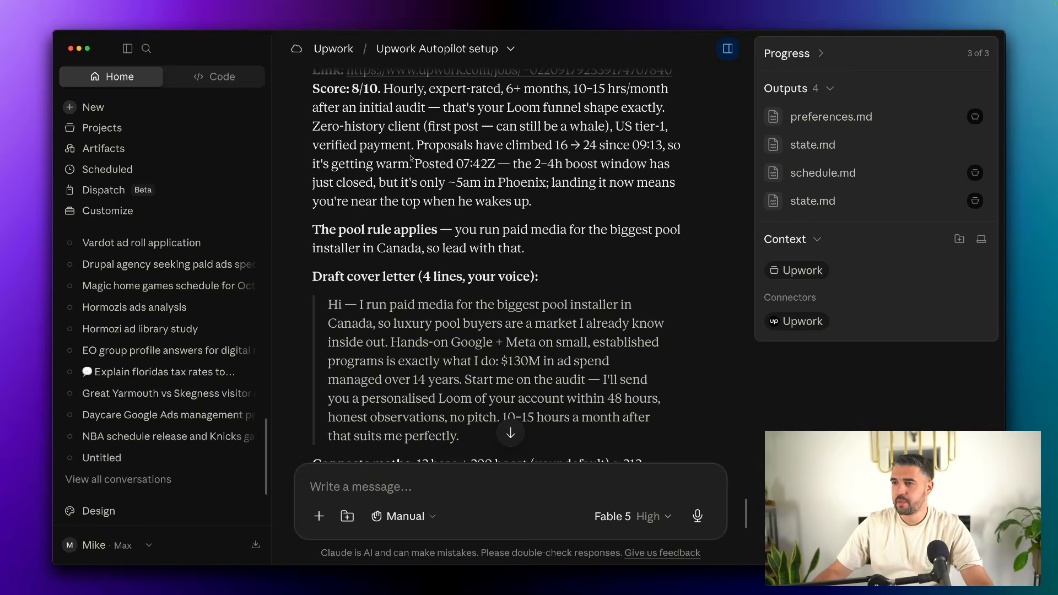
{"action": "scroll", "coordinate": [452, 165], "scroll_direction": "down", "scroll_amount": 6}
{"action": "scroll", "coordinate": [452, 165], "scroll_direction": "down", "scroll_amount": 13}
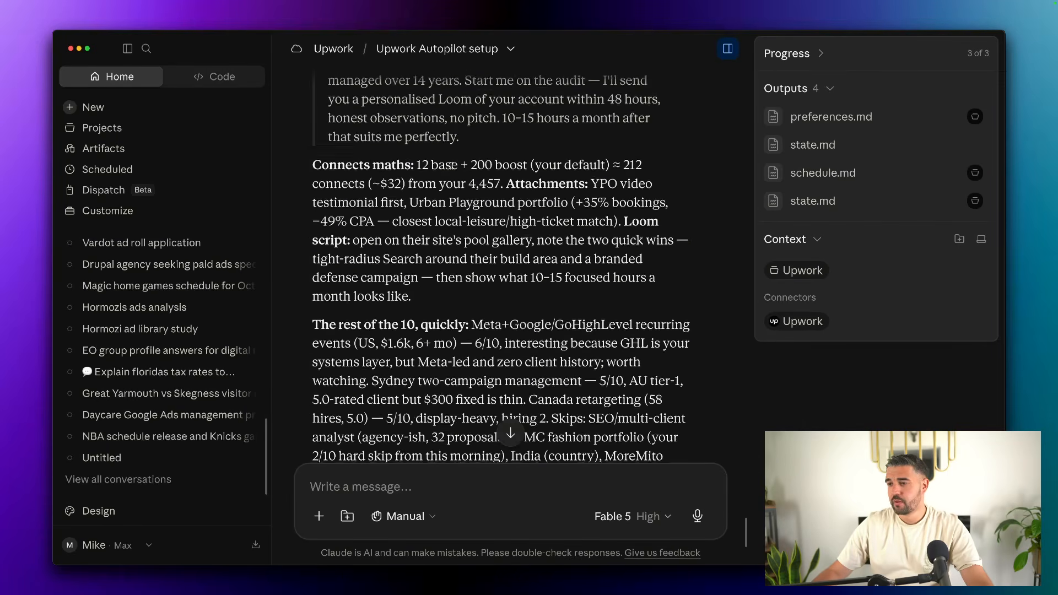
{"action": "scroll", "coordinate": [457, 375], "scroll_direction": "down", "scroll_amount": 5}
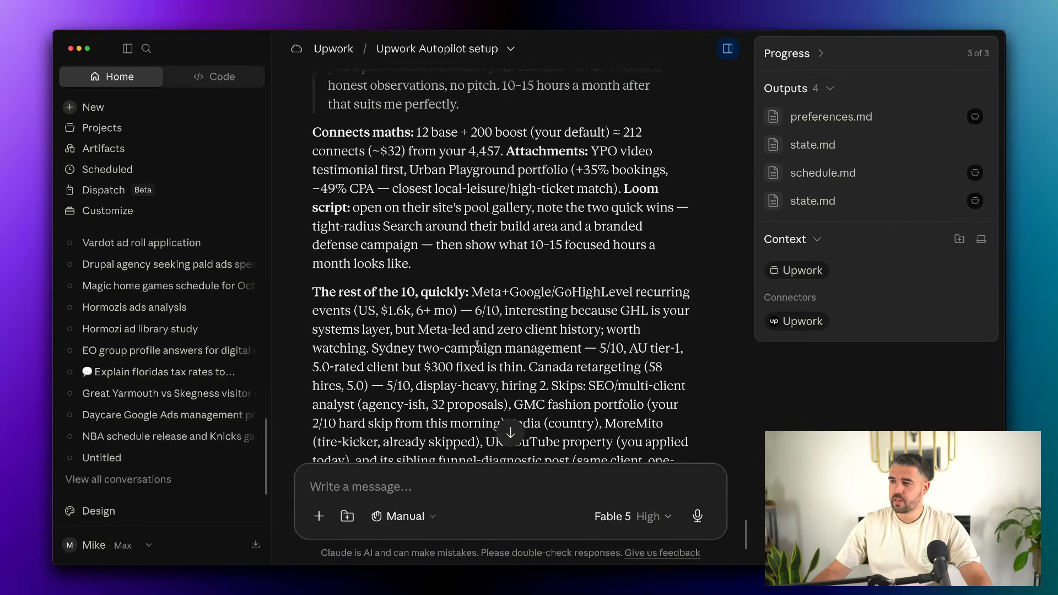
{"action": "scroll", "coordinate": [477, 343], "scroll_direction": "up", "scroll_amount": 13}
{"action": "scroll", "coordinate": [476, 343], "scroll_direction": "up", "scroll_amount": 4}
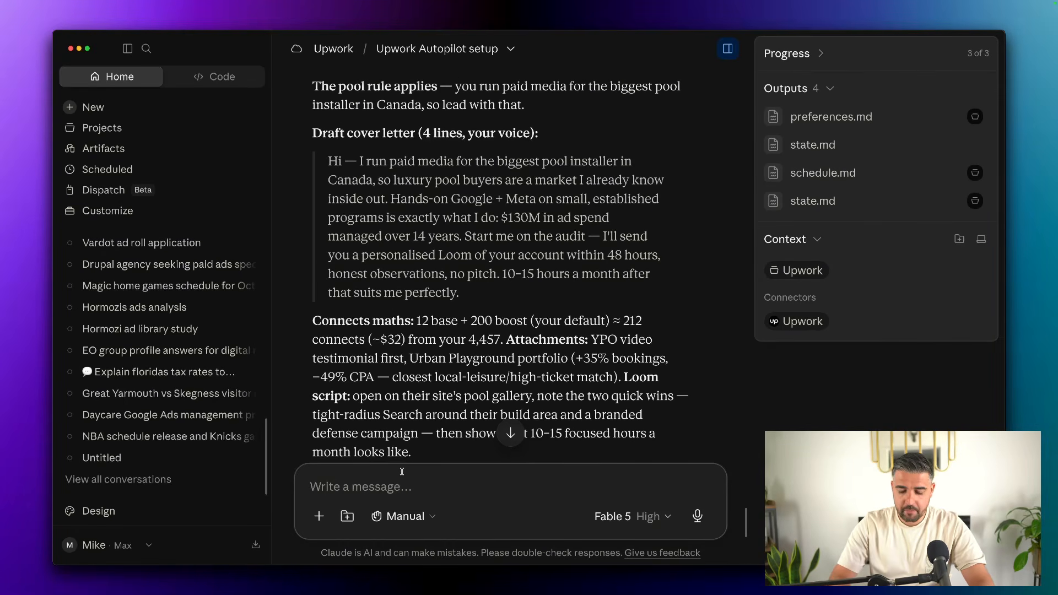
Step: Send Claude a message to apply for the job, asking for the testimonial and the biggest Upwork project to be attached
{"action": "type", "text": "Let's apply "}
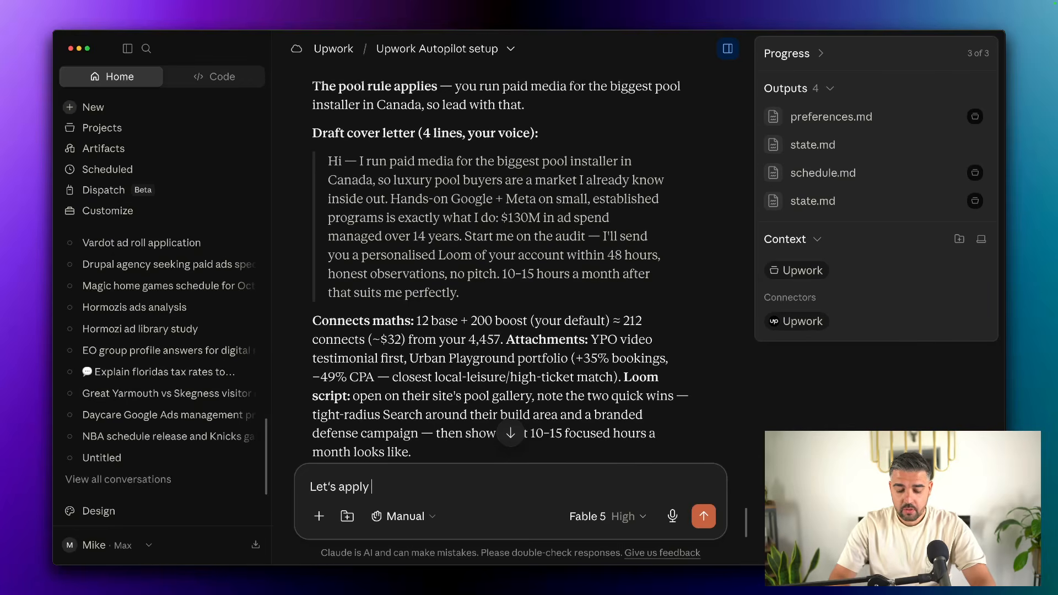
{"action": "type", "text": "do you have my testimoni"}
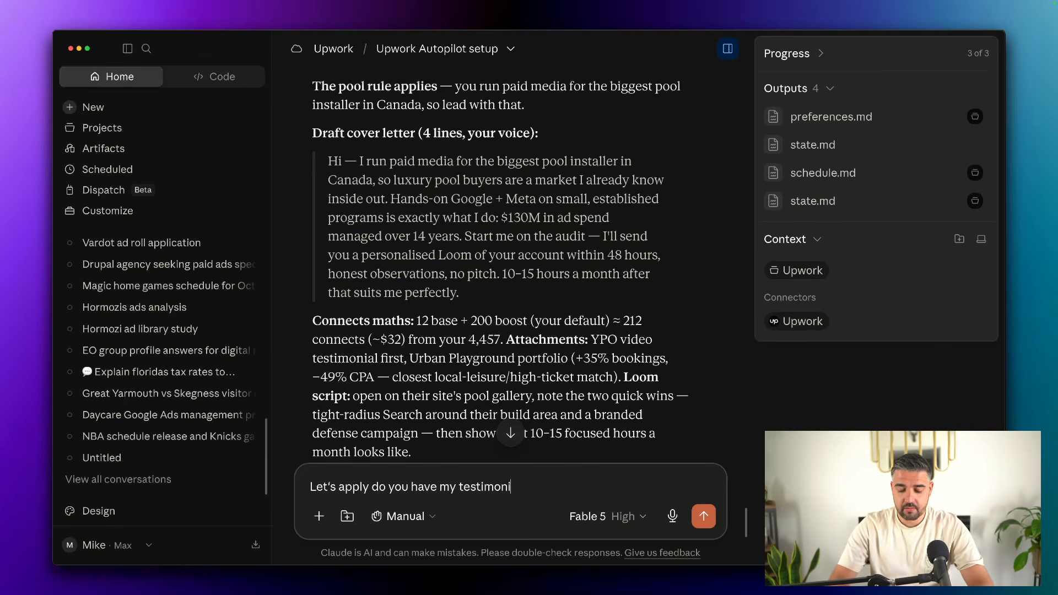
{"action": "type", "text": "al to attach? attach that any bi"}
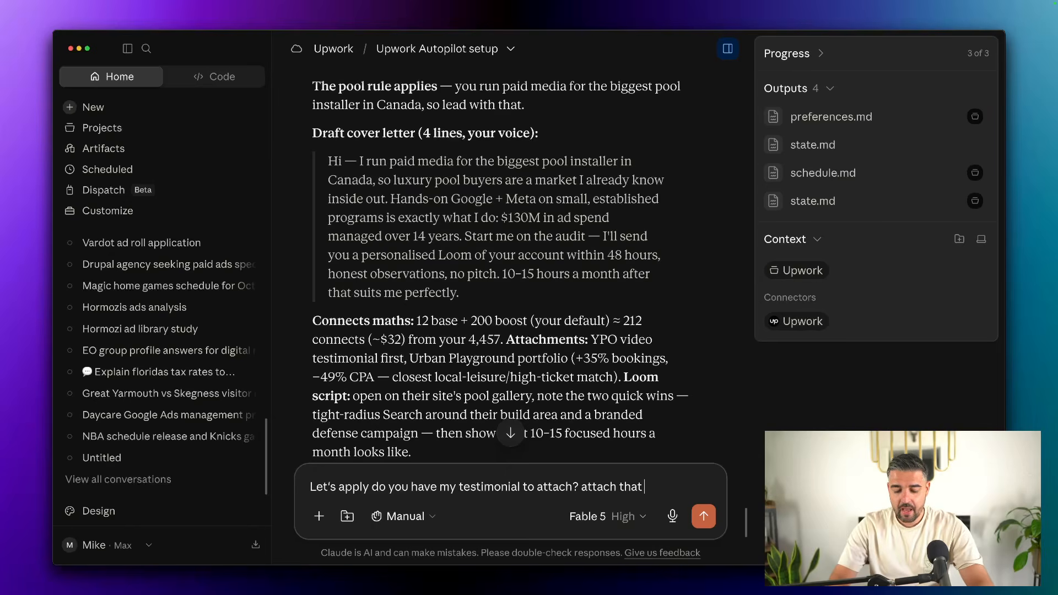
{"action": "key", "text": "BackSpace"}
{"action": "key", "text": "BackSpace"}
{"action": "key", "text": "BackSpace"}
{"action": "key", "text": "BackSpace"}
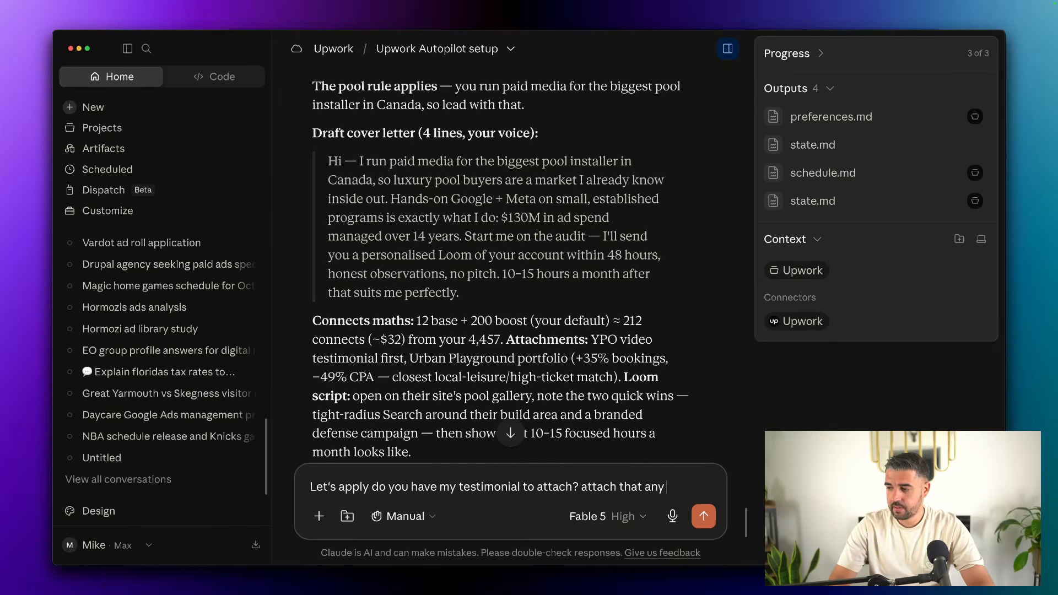
{"action": "type", "text": "d my biggest up work project"}
{"action": "key", "text": "Return"}
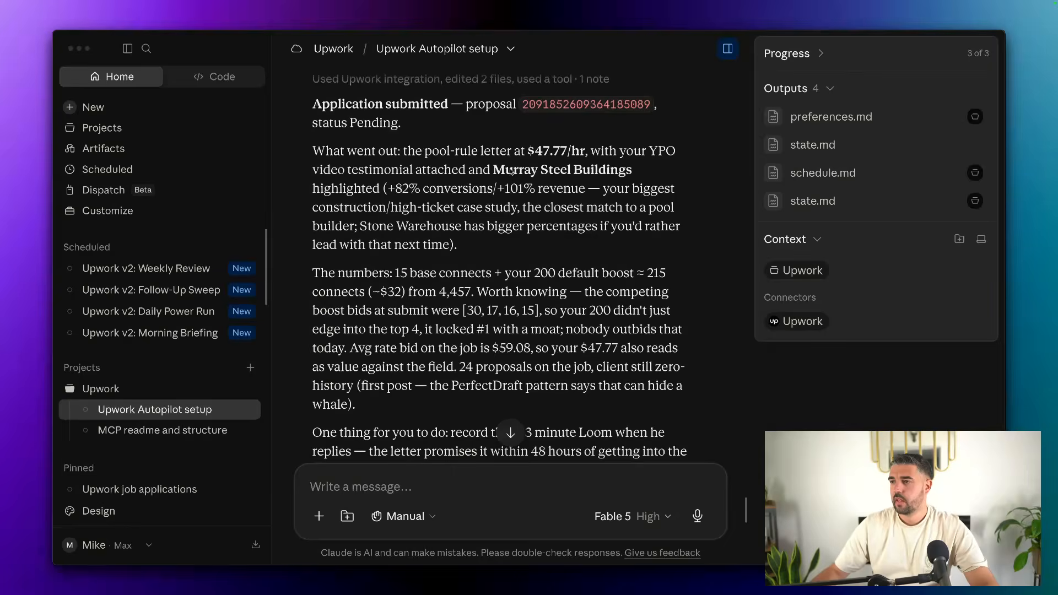
Step: Read the application submission report, highlighting the paragraphs on what went out and on the connects and boost numbers
{"action": "scroll", "coordinate": [511, 172], "scroll_direction": "up", "scroll_amount": 2}
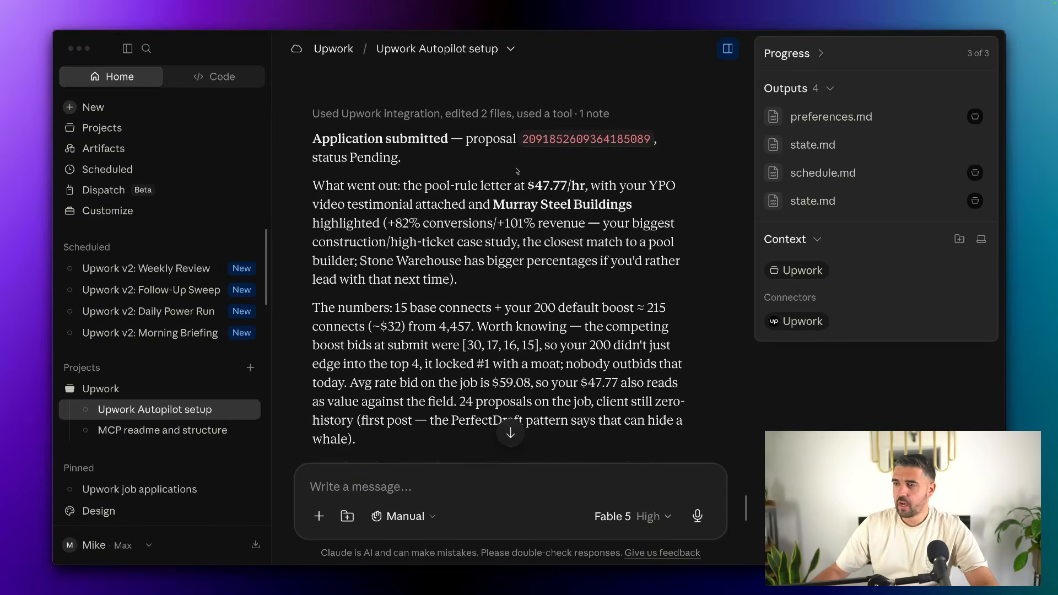
{"action": "scroll", "coordinate": [533, 212], "scroll_direction": "down", "scroll_amount": 2}
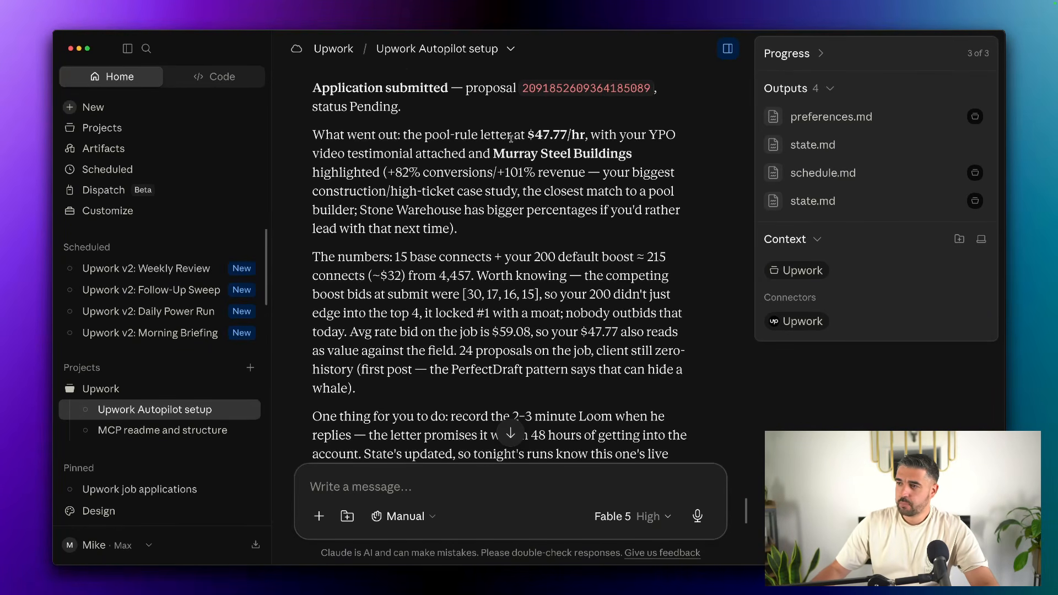
{"action": "left_click_drag", "start_coordinate": [460, 135], "coordinate": [589, 233]}
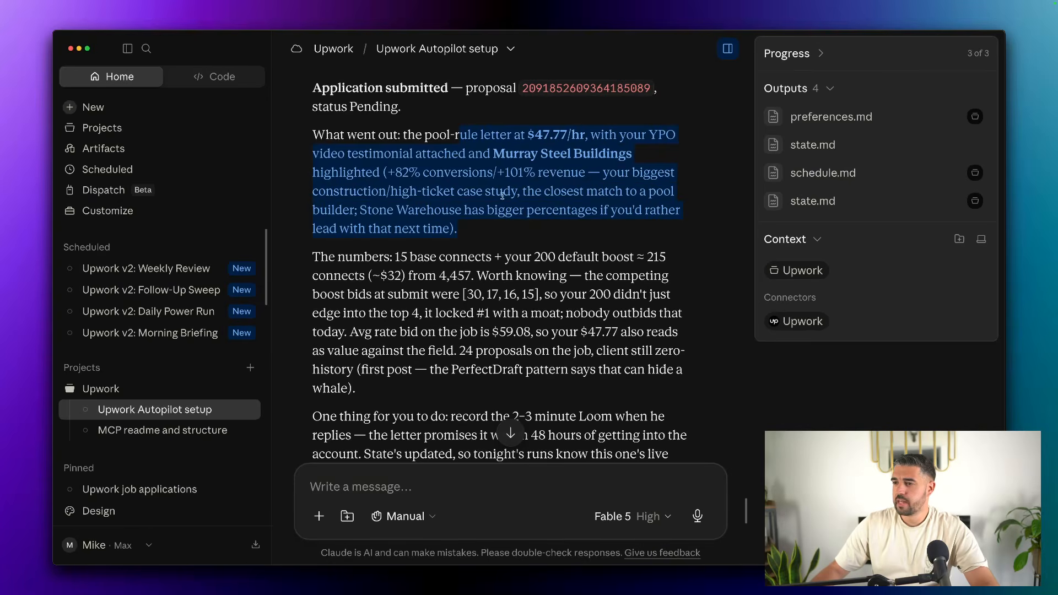
{"action": "scroll", "coordinate": [502, 195], "scroll_direction": "down", "scroll_amount": 3}
{"action": "left_click_drag", "start_coordinate": [401, 180], "coordinate": [591, 336]}
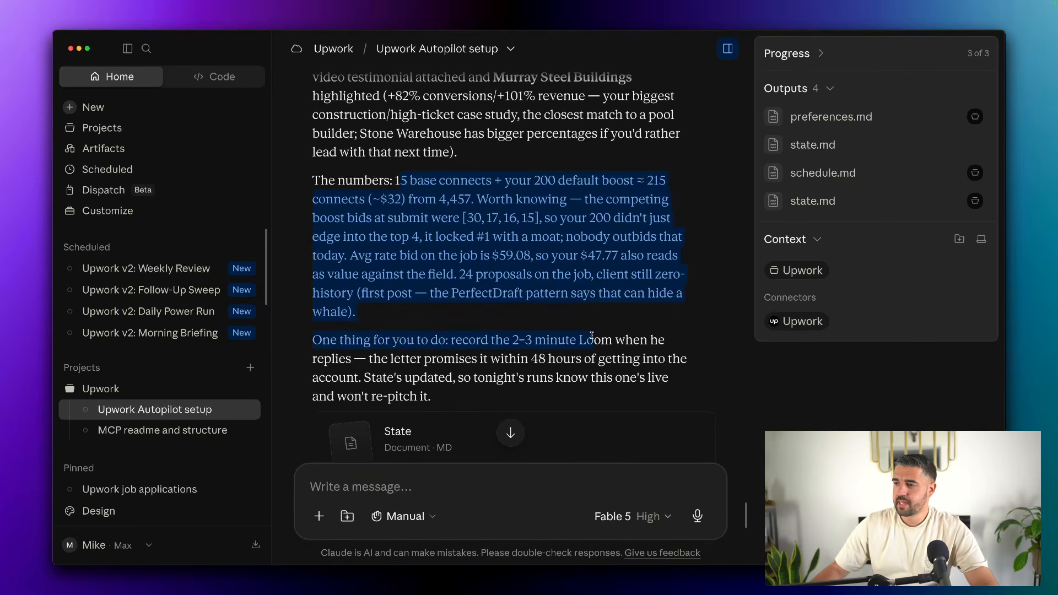
{"action": "left_click", "coordinate": [577, 321]}
{"action": "scroll", "coordinate": [558, 306], "scroll_direction": "down", "scroll_amount": 2}
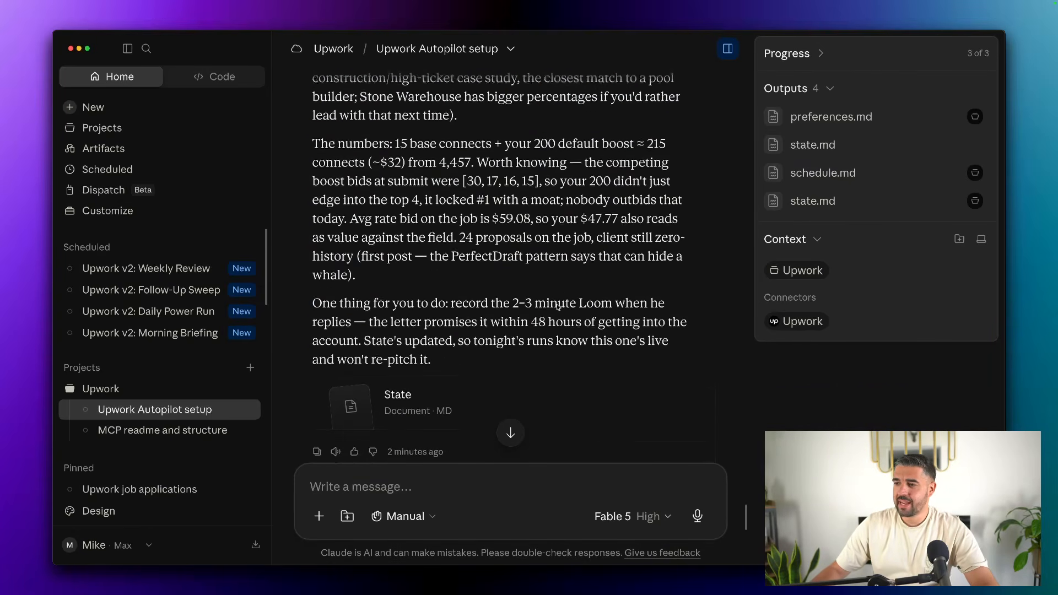
{"action": "scroll", "coordinate": [558, 307], "scroll_direction": "down", "scroll_amount": 1}
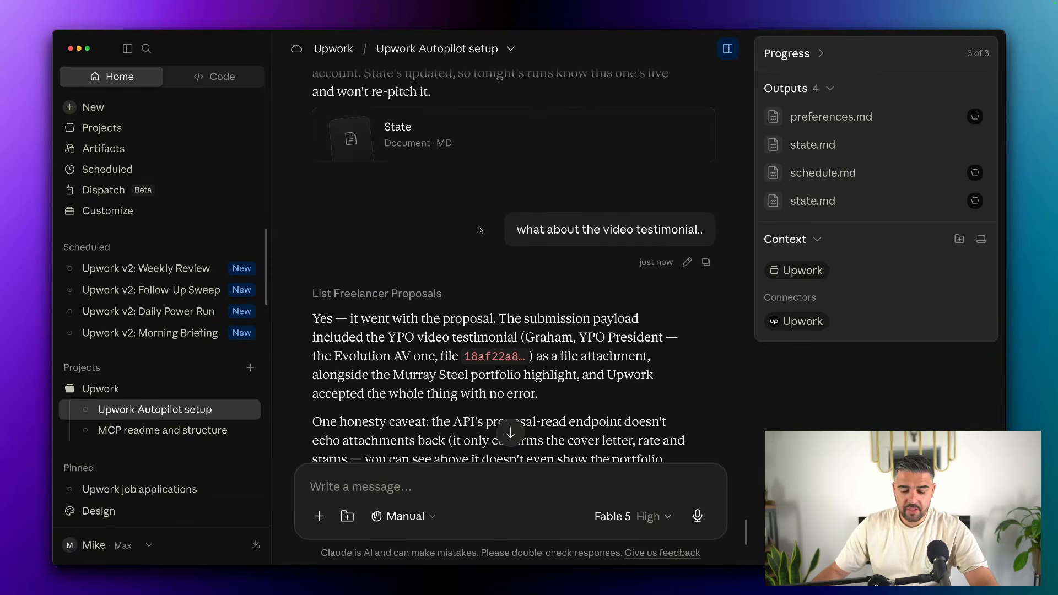
{"action": "key", "text": "ctrl+Up"}
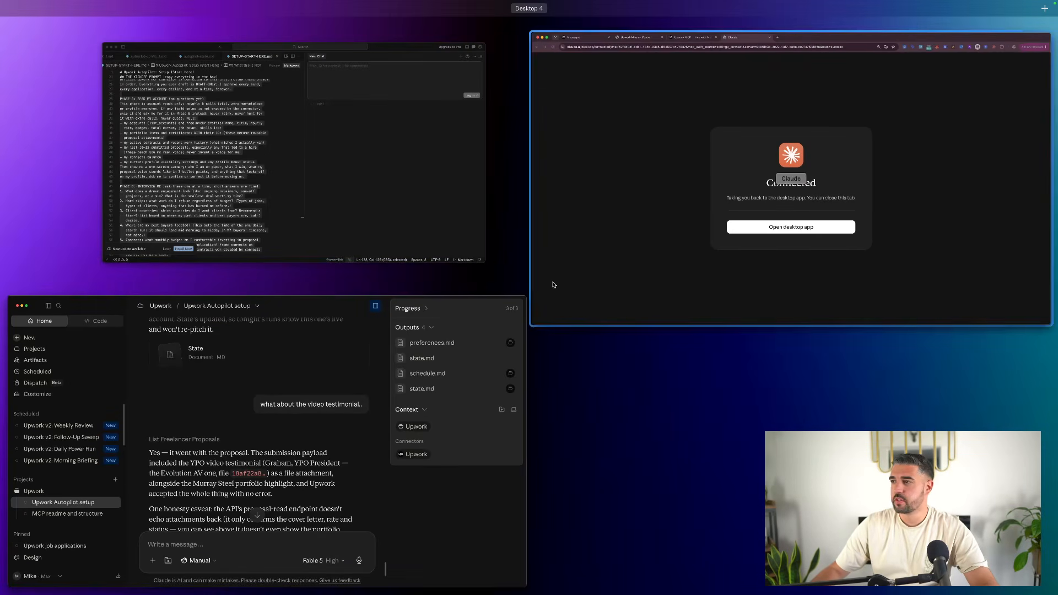
{"action": "left_click", "coordinate": [468, 319]}
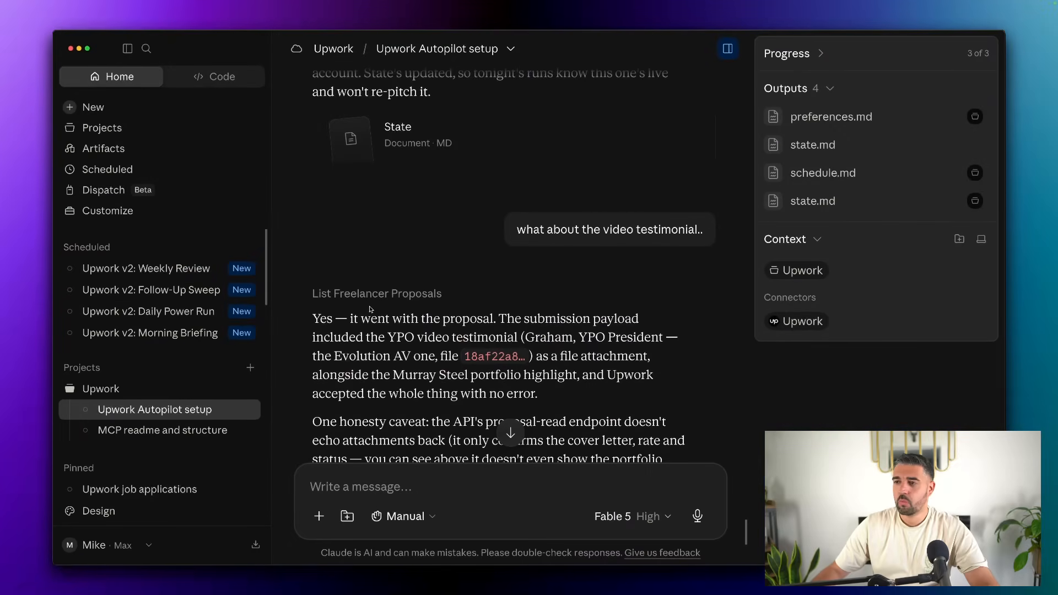
{"action": "key", "text": "super+Tab"}
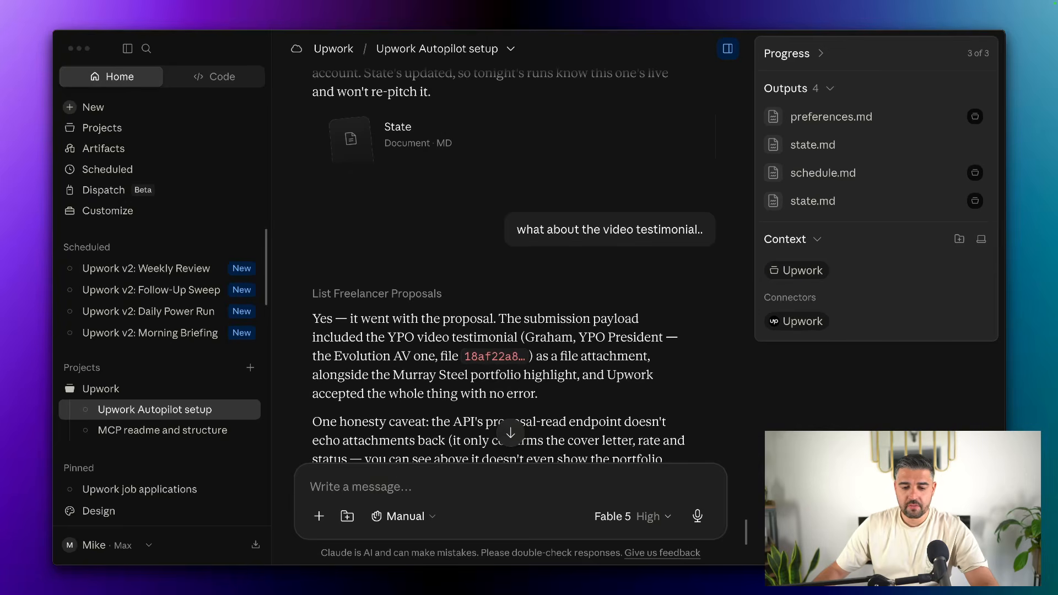
Step: Go back through the conversation to the original Upwork Autopilot setup prompt at its start
{"action": "scroll", "coordinate": [287, 282], "scroll_direction": "up", "scroll_amount": 20}
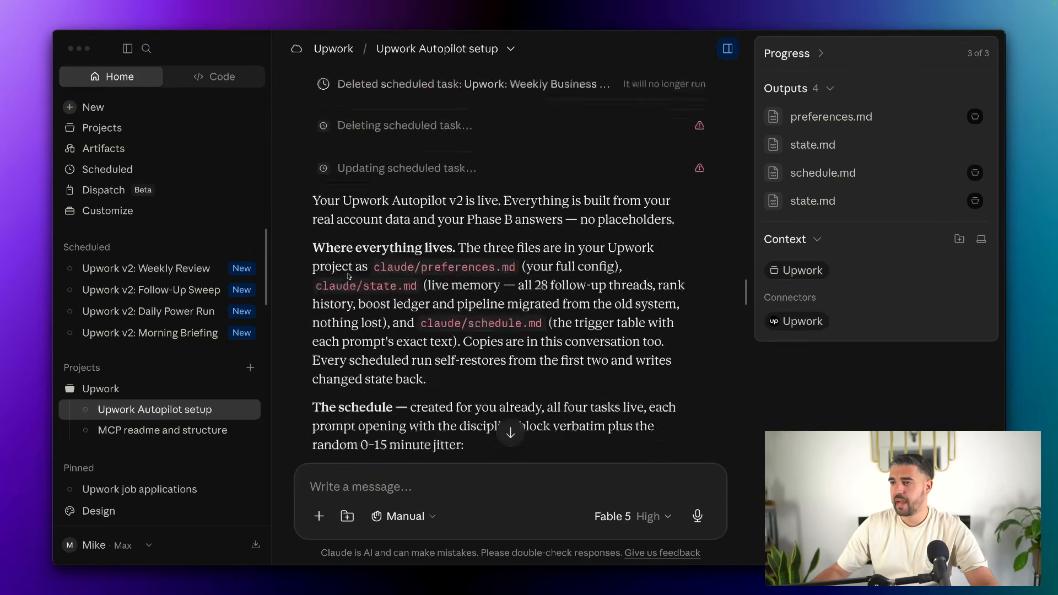
{"action": "scroll", "coordinate": [347, 276], "scroll_direction": "up", "scroll_amount": 20}
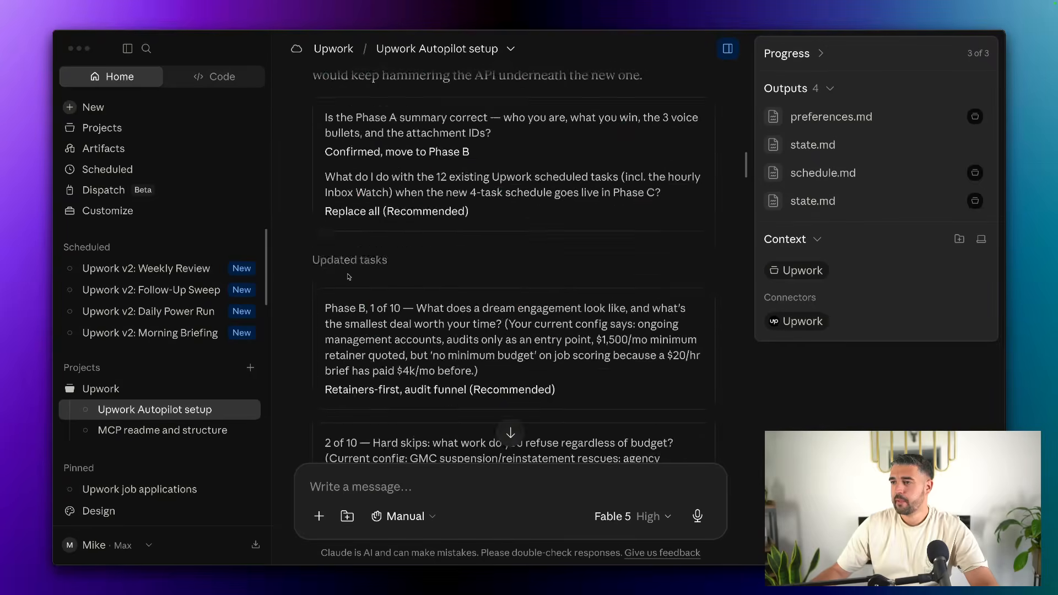
{"action": "scroll", "coordinate": [348, 276], "scroll_direction": "up", "scroll_amount": 20}
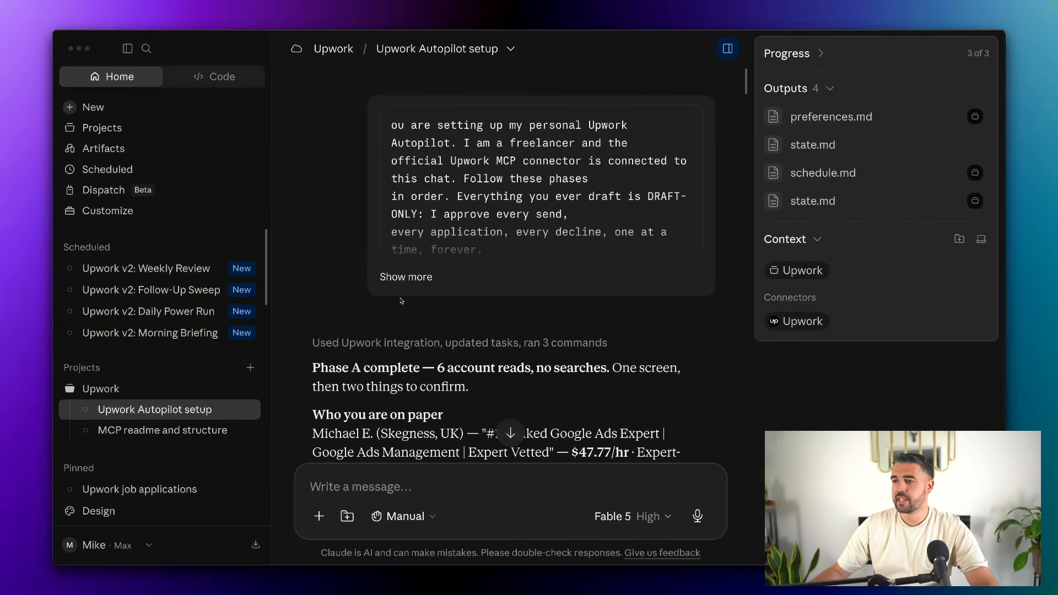